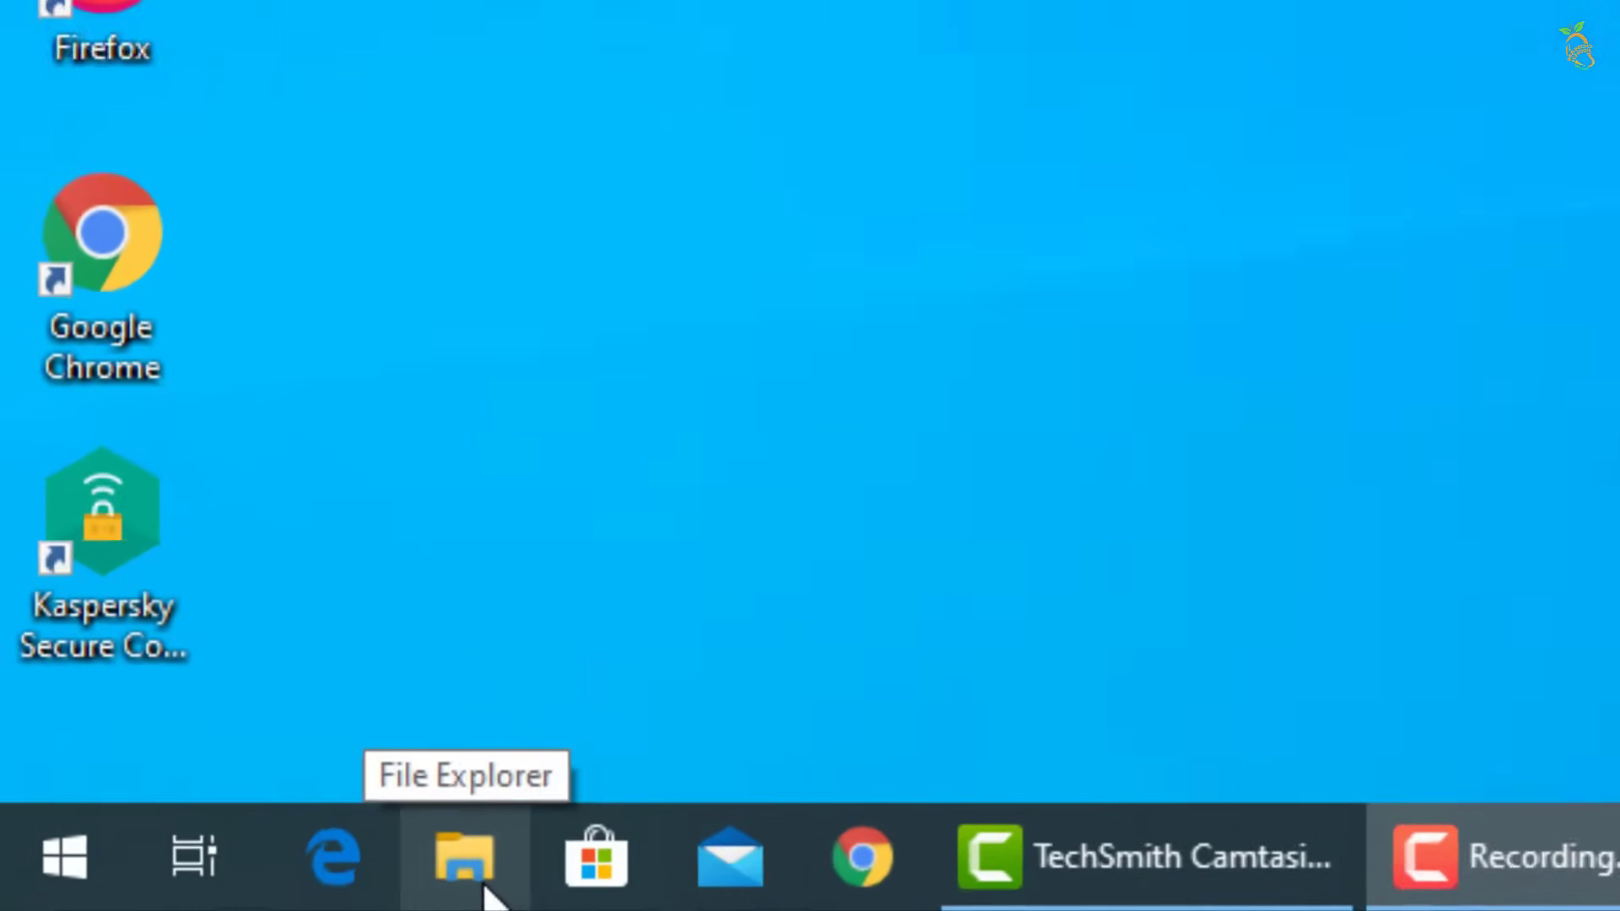
Run msconfig from the Windows Run box to launch System Configuration
key("super+r")
type("re")
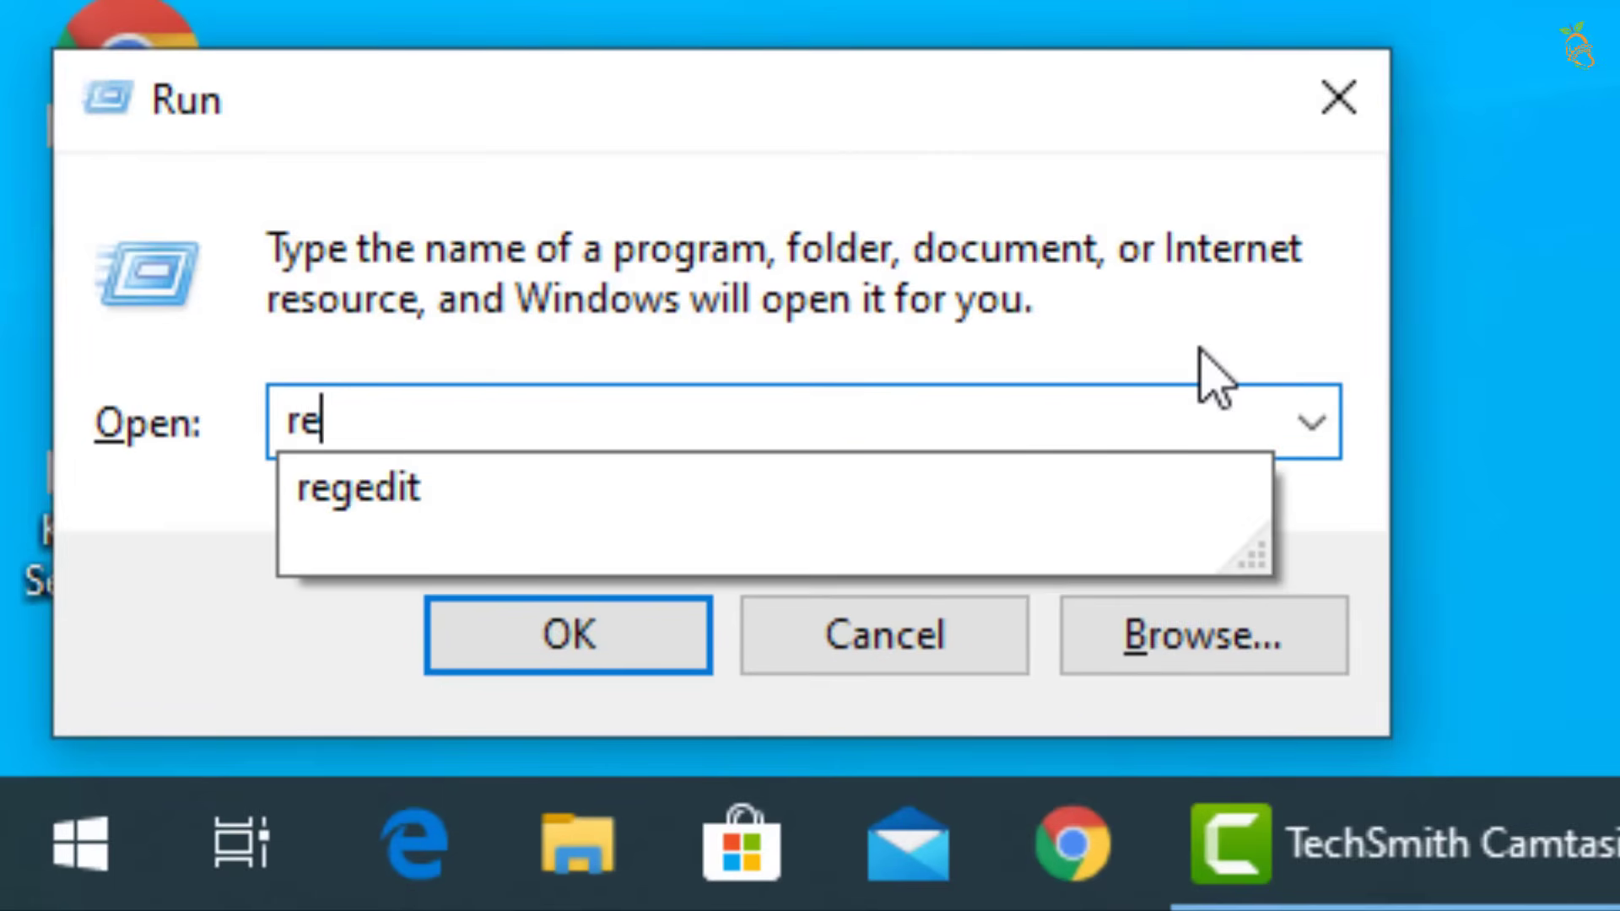
key("BackSpace")
key("BackSpace")
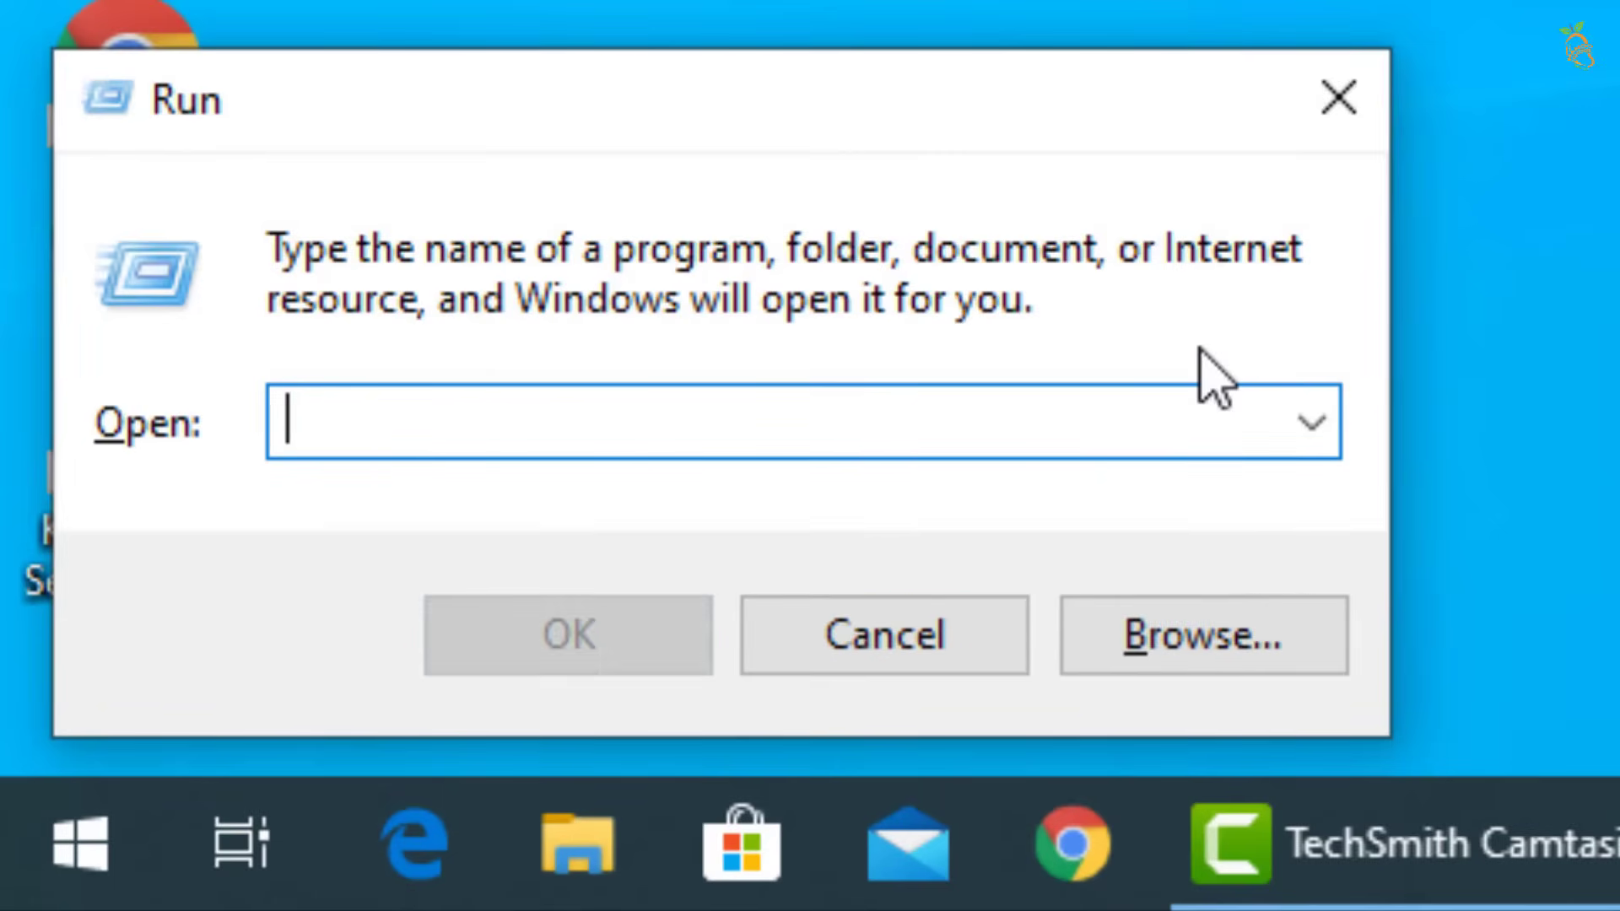
type("mscon")
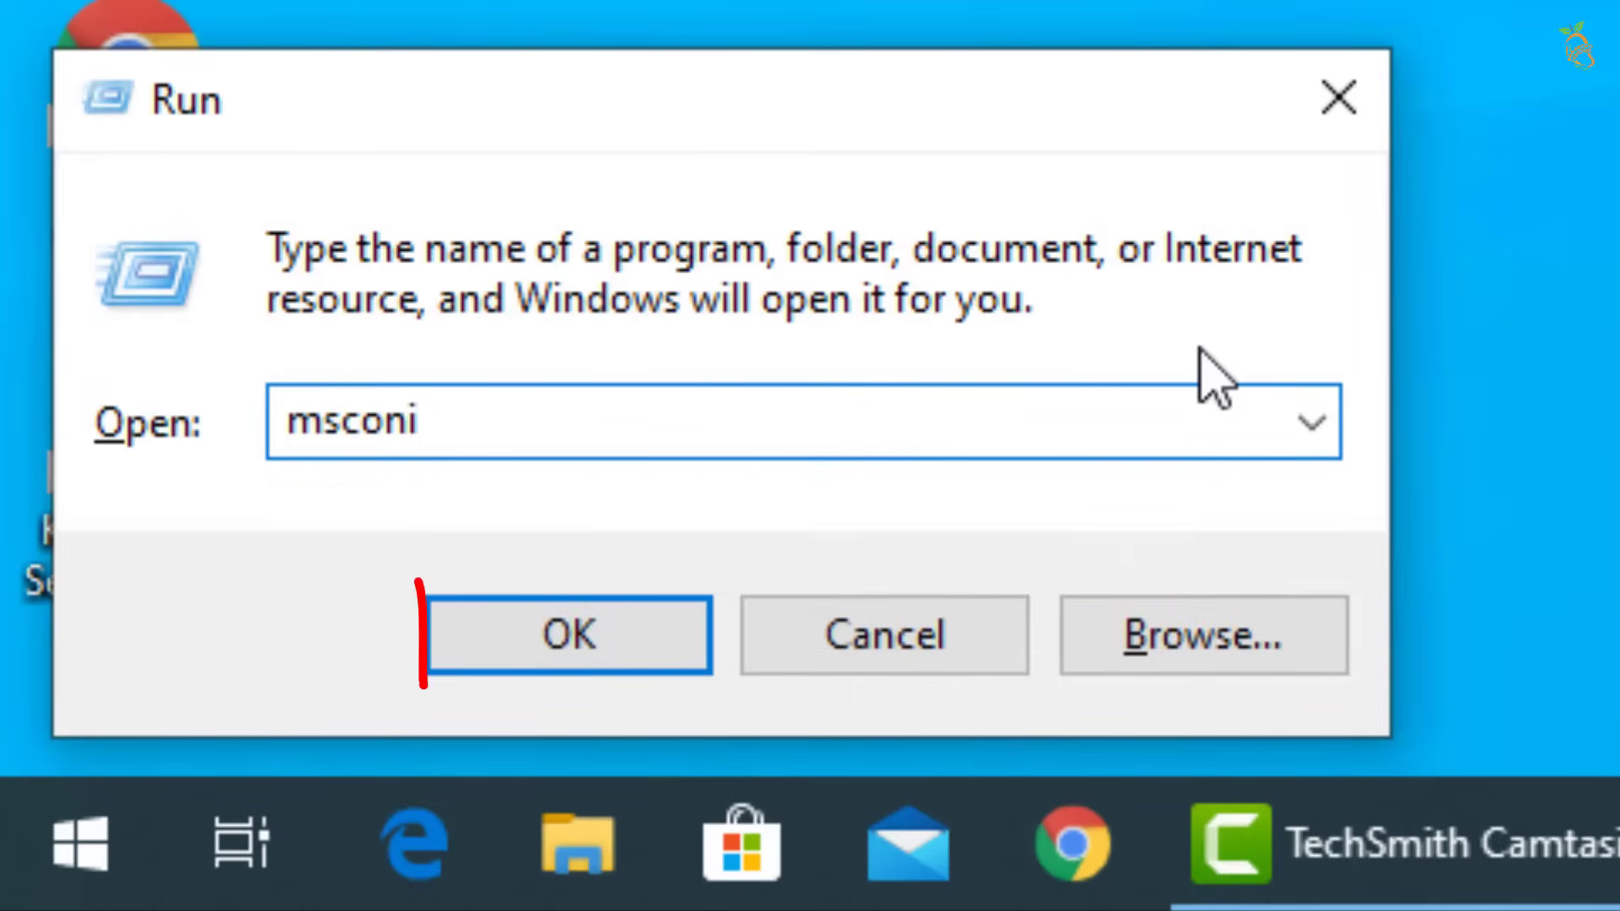
type("fig")
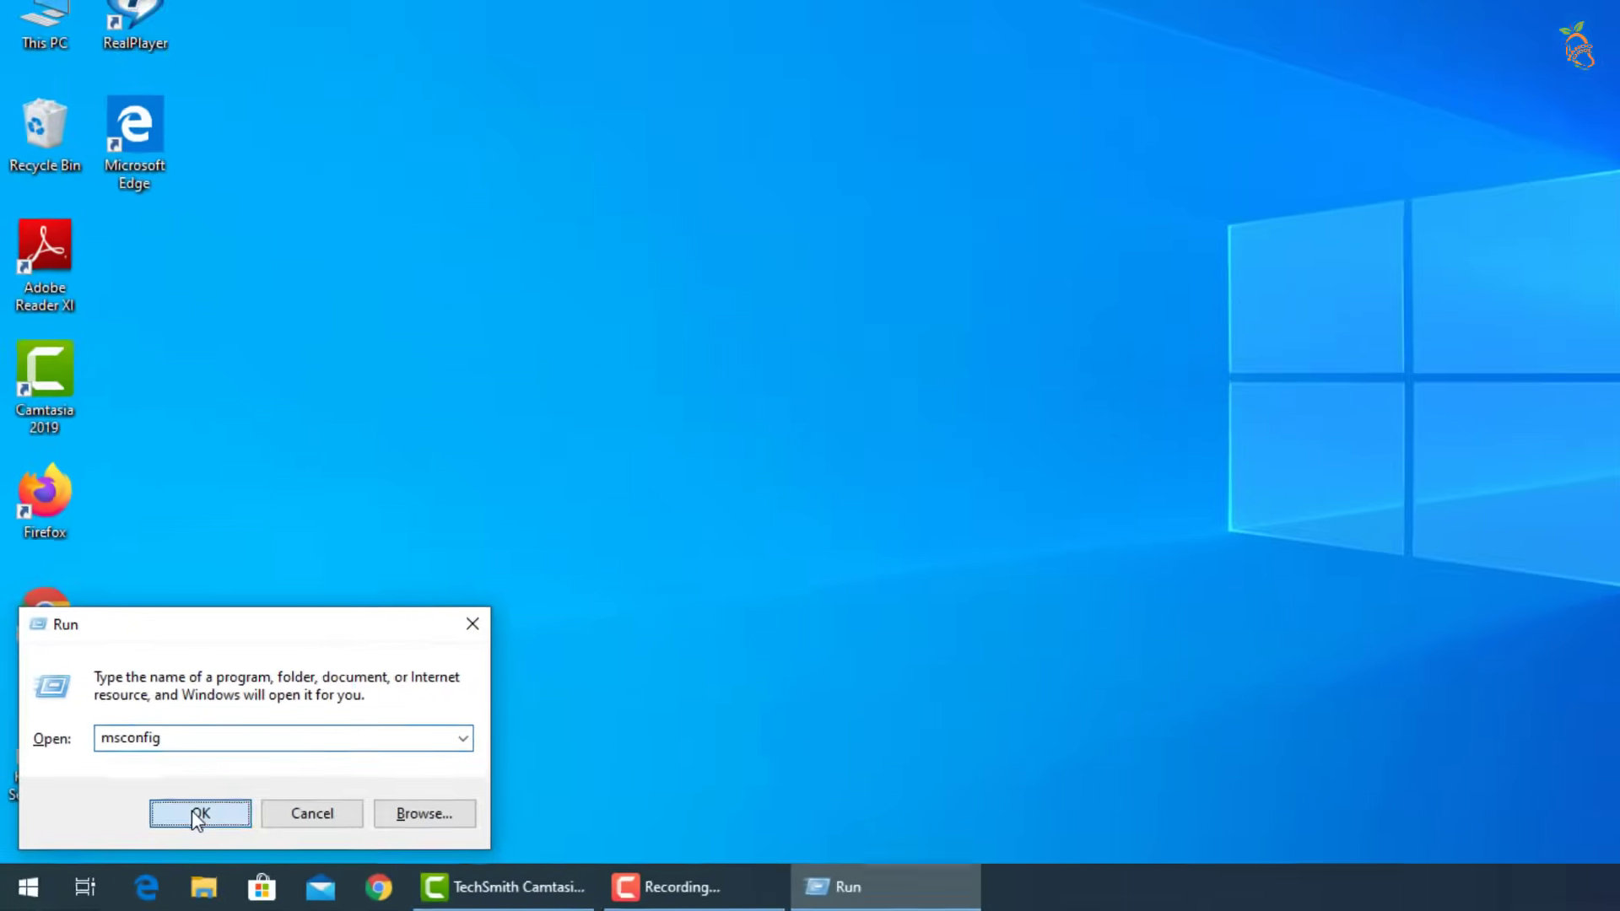
left_click(495, 671)
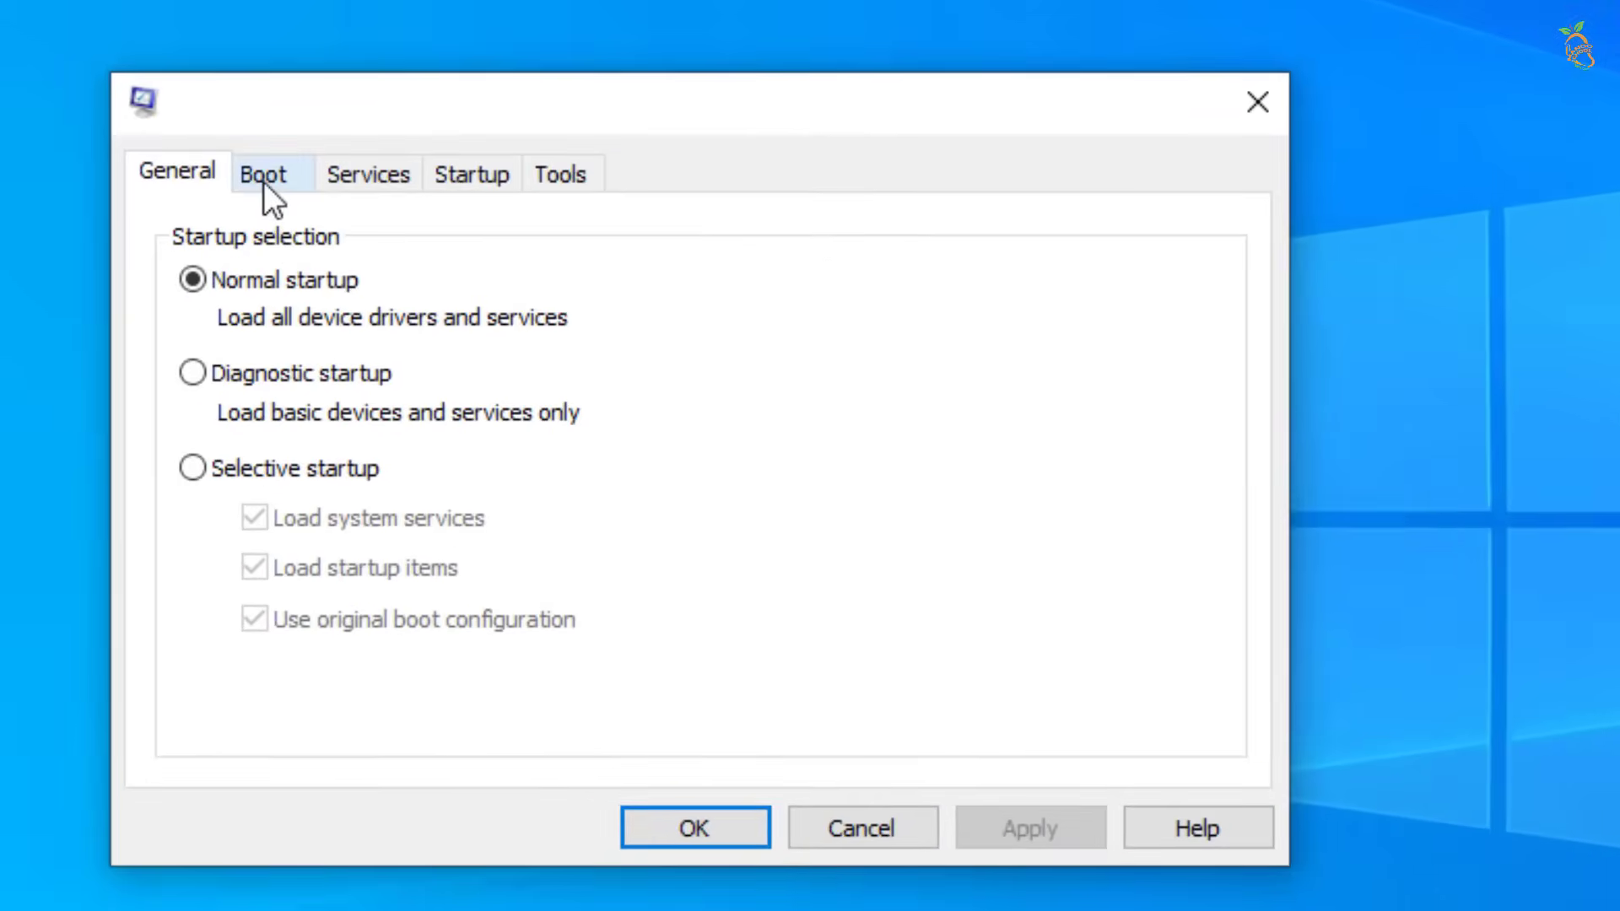
Enable Safe boot with the Minimal option on the Boot tab
left_click(585, 286)
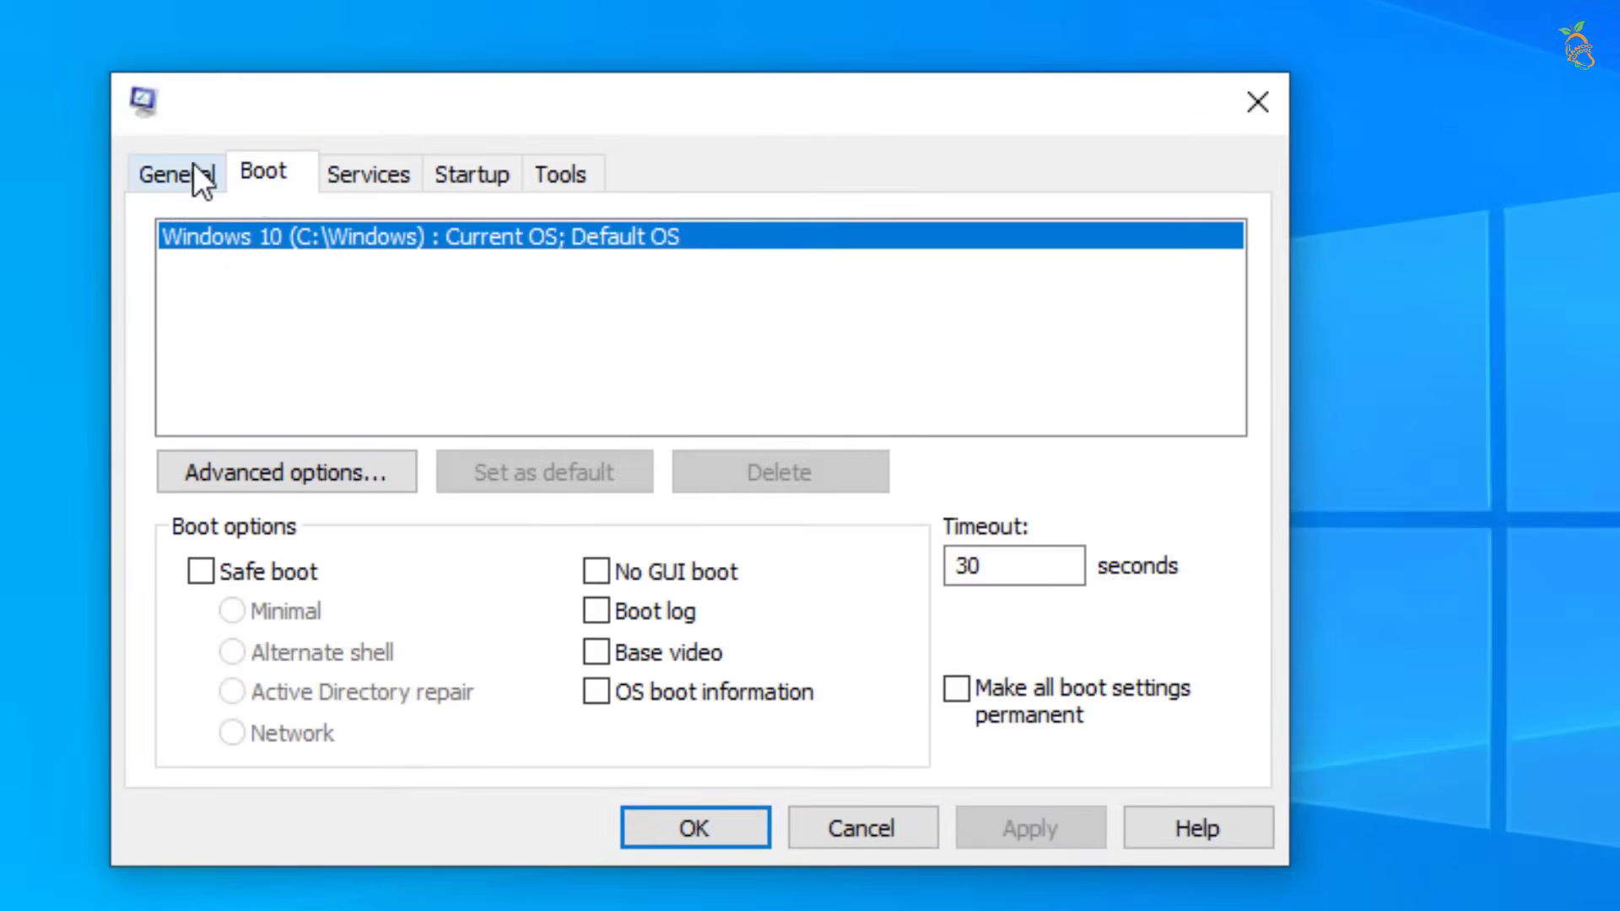
left_click(253, 572)
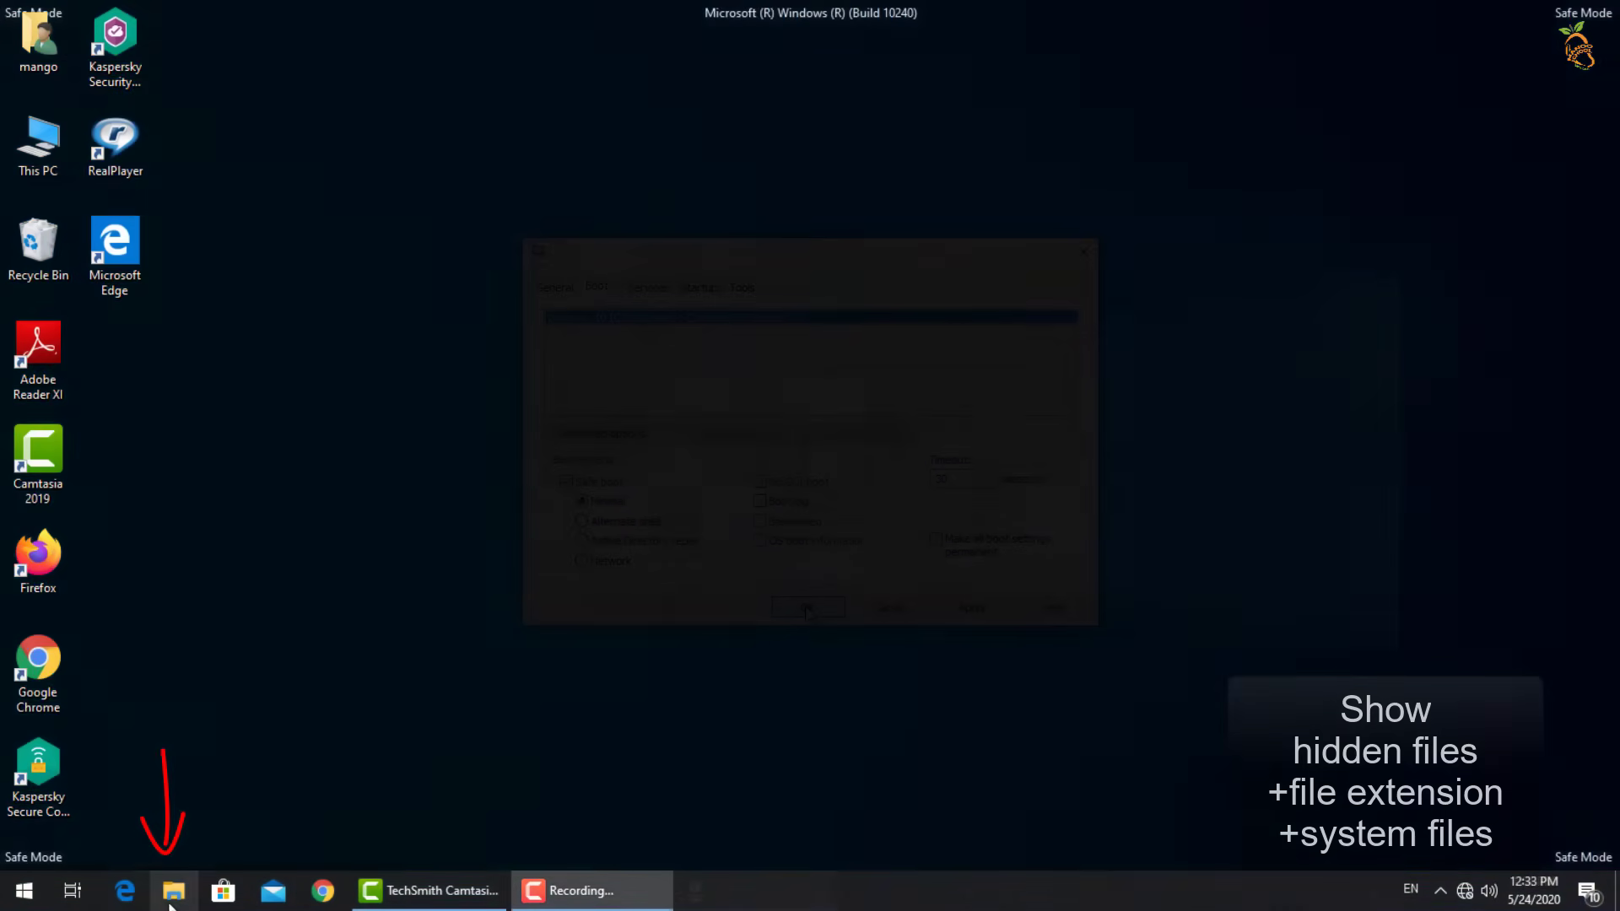
Open File Explorer on the Desktop folder and reach the View tab's Options command
left_click(172, 890)
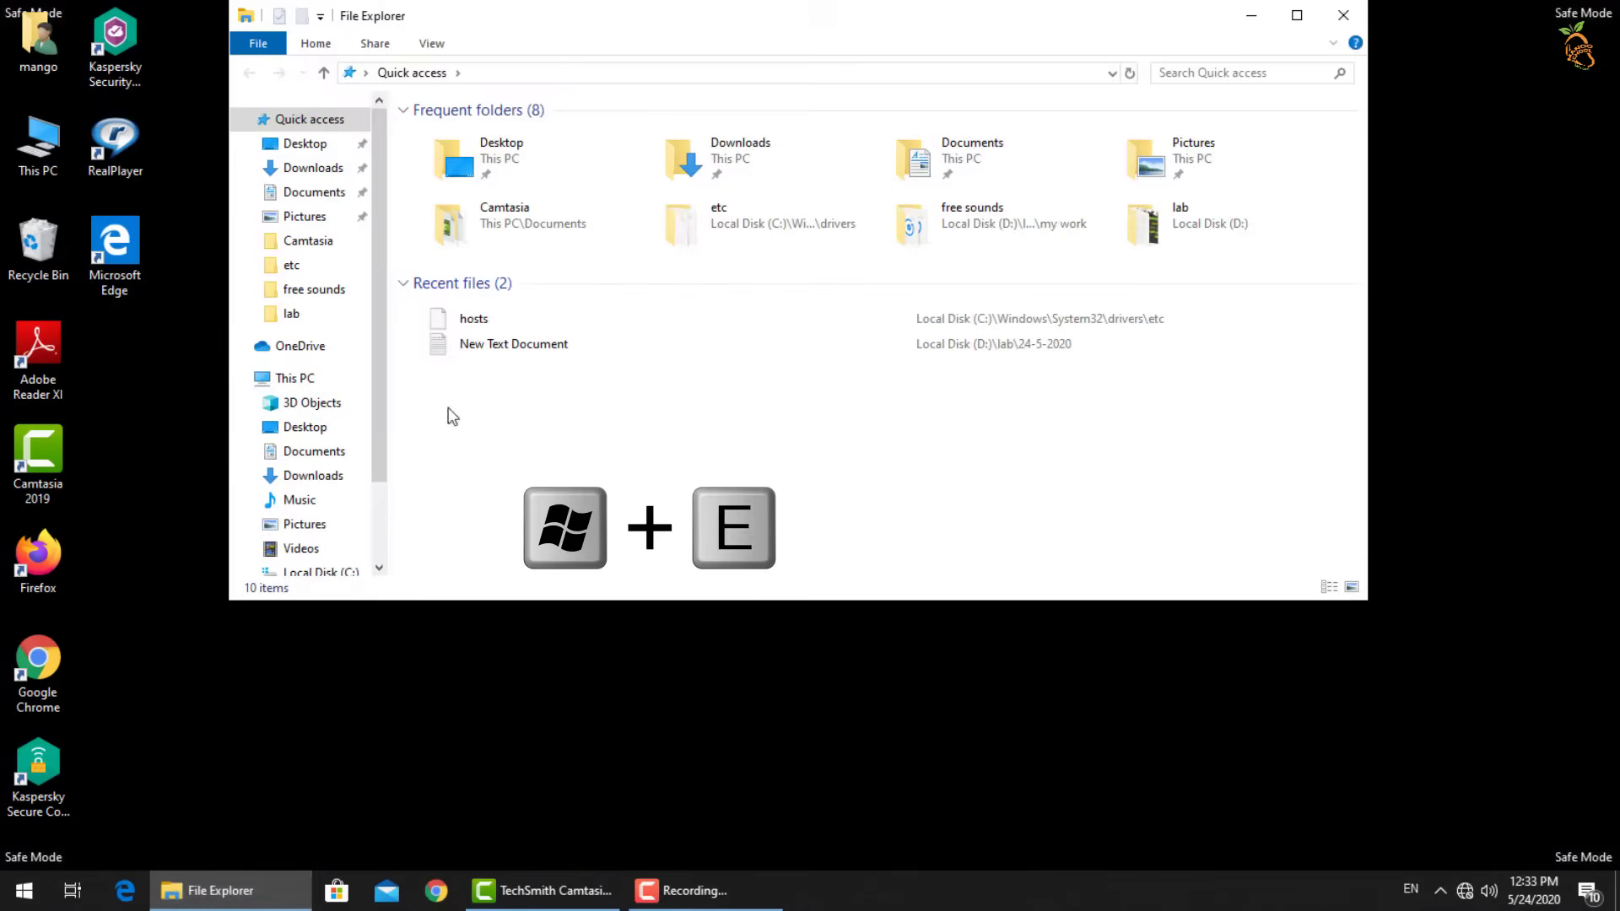
left_click(305, 154)
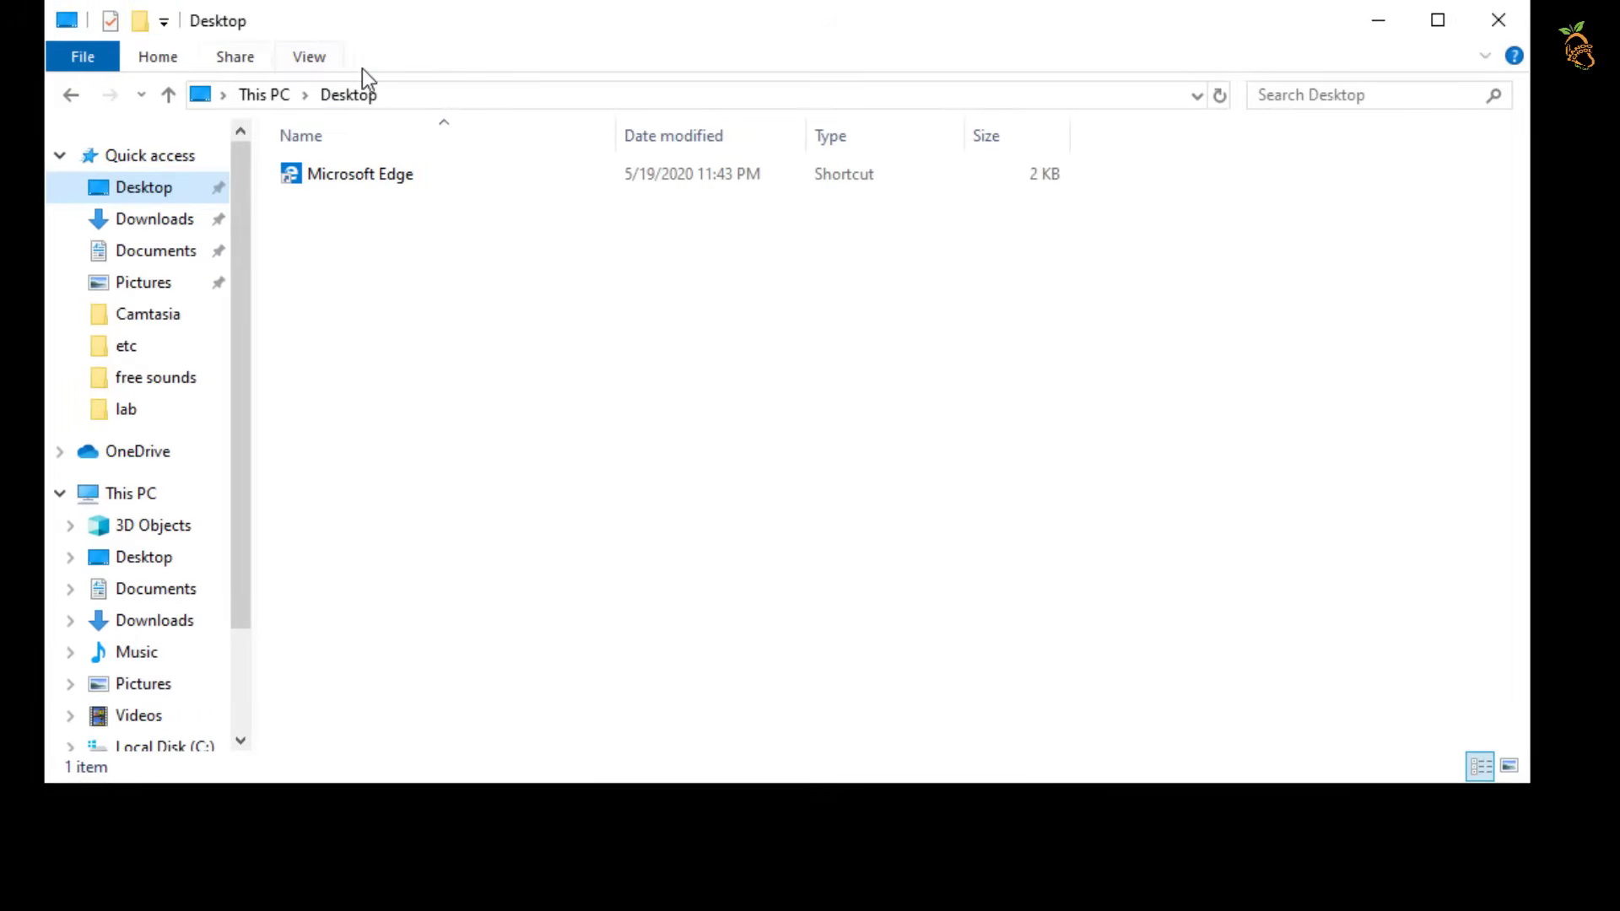
left_click(309, 57)
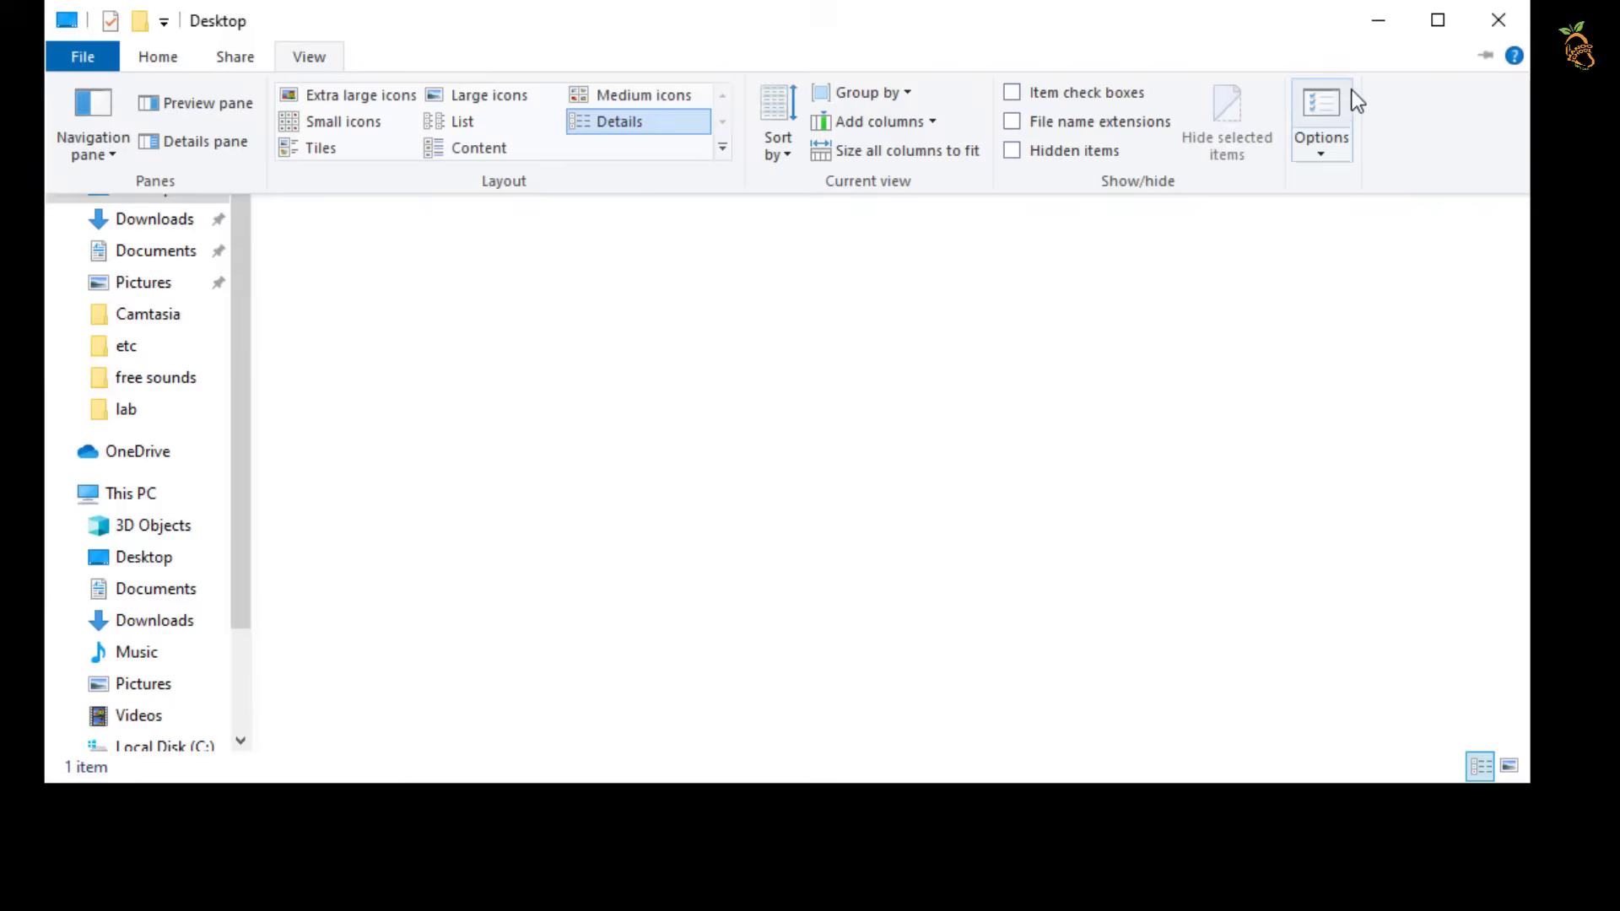
left_click(1321, 150)
In Folder Options, show hidden files, file extensions and protected system files, and confirm
left_click(1394, 187)
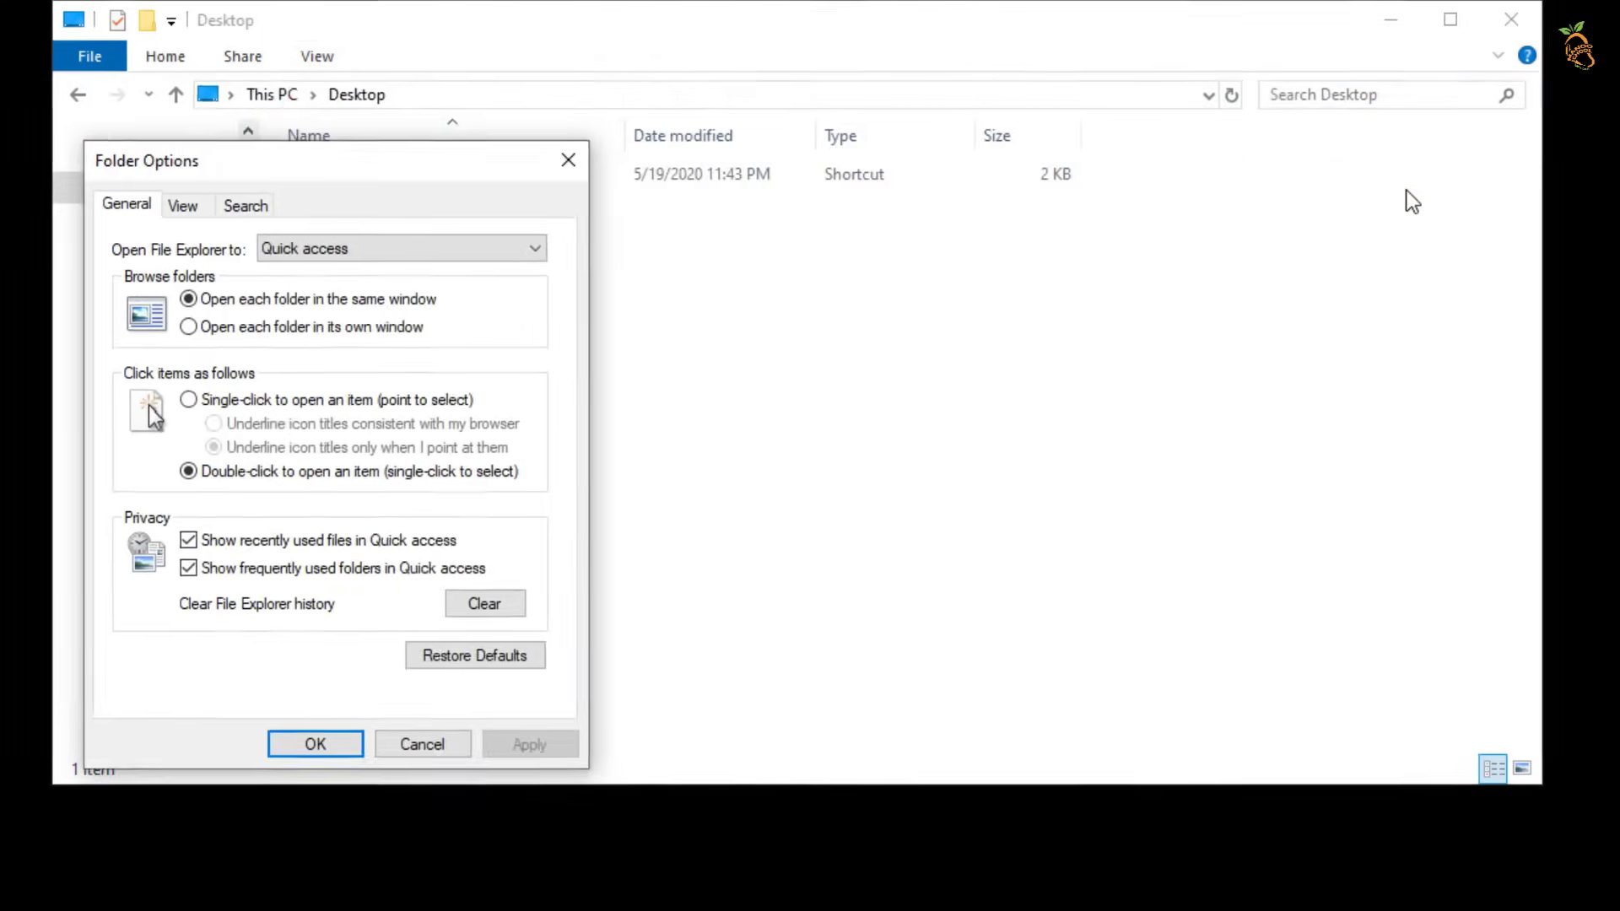
left_click(279, 210)
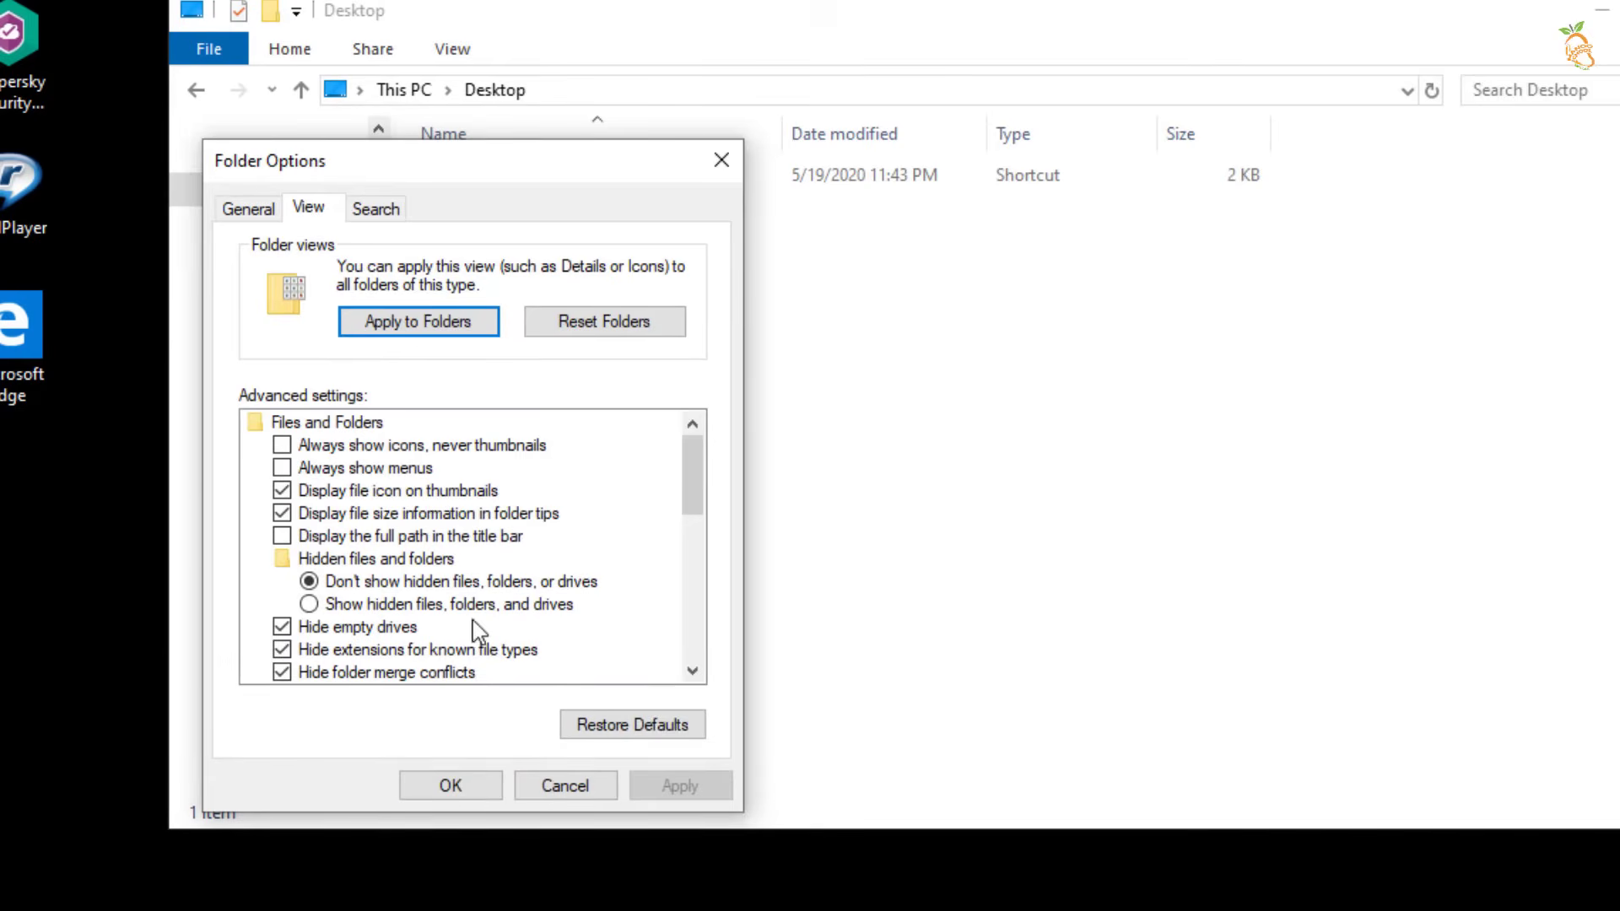
left_click(390, 604)
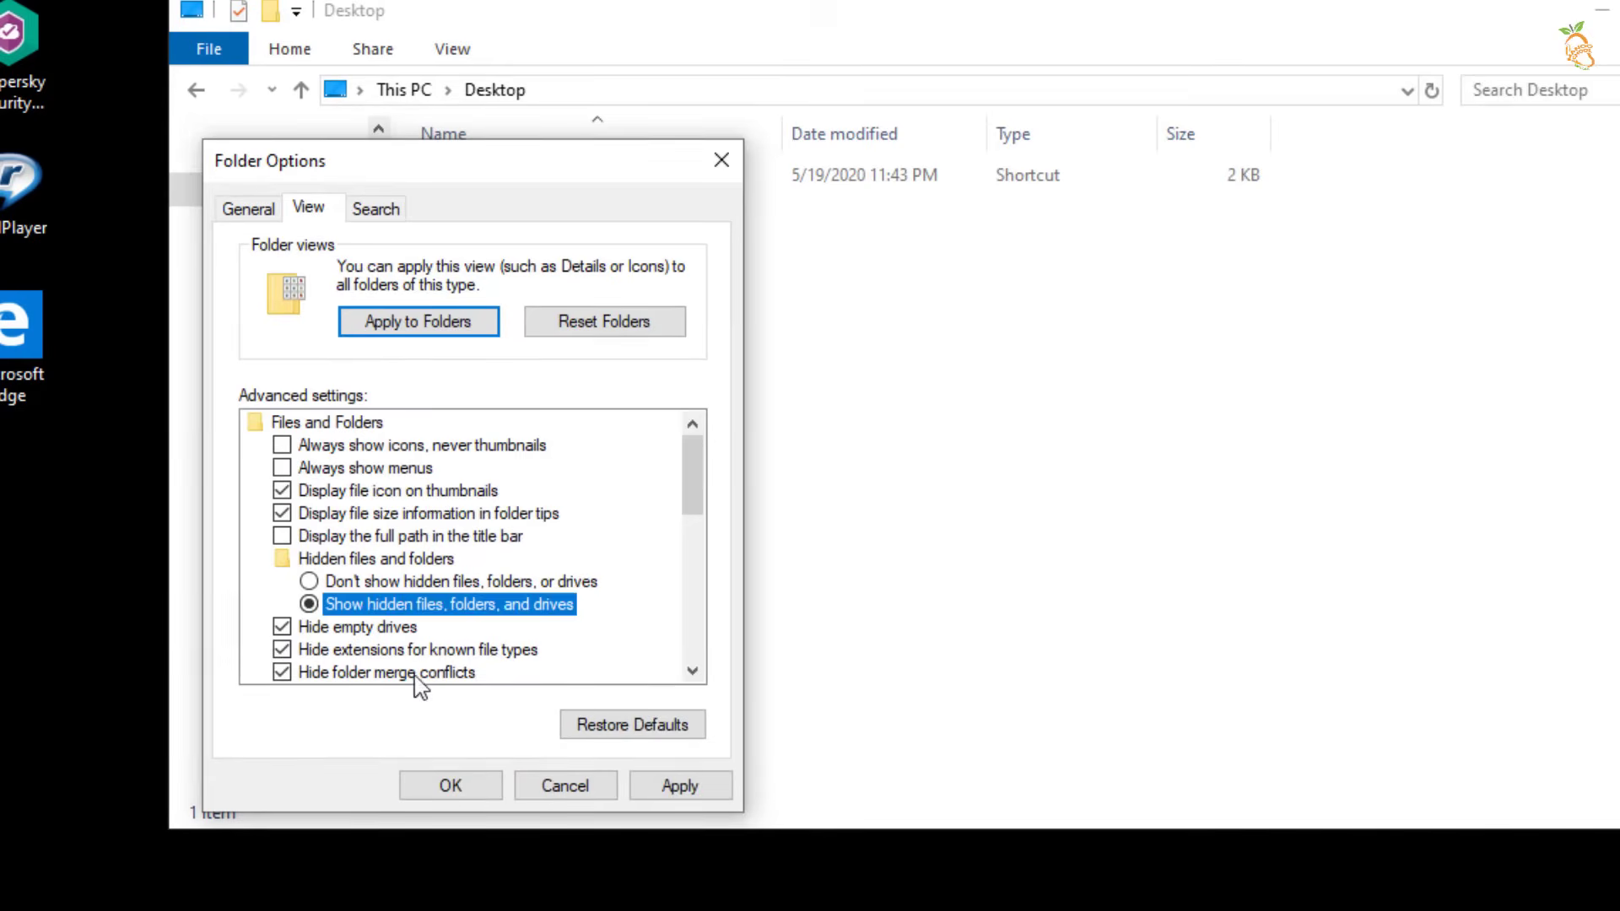
left_click(331, 649)
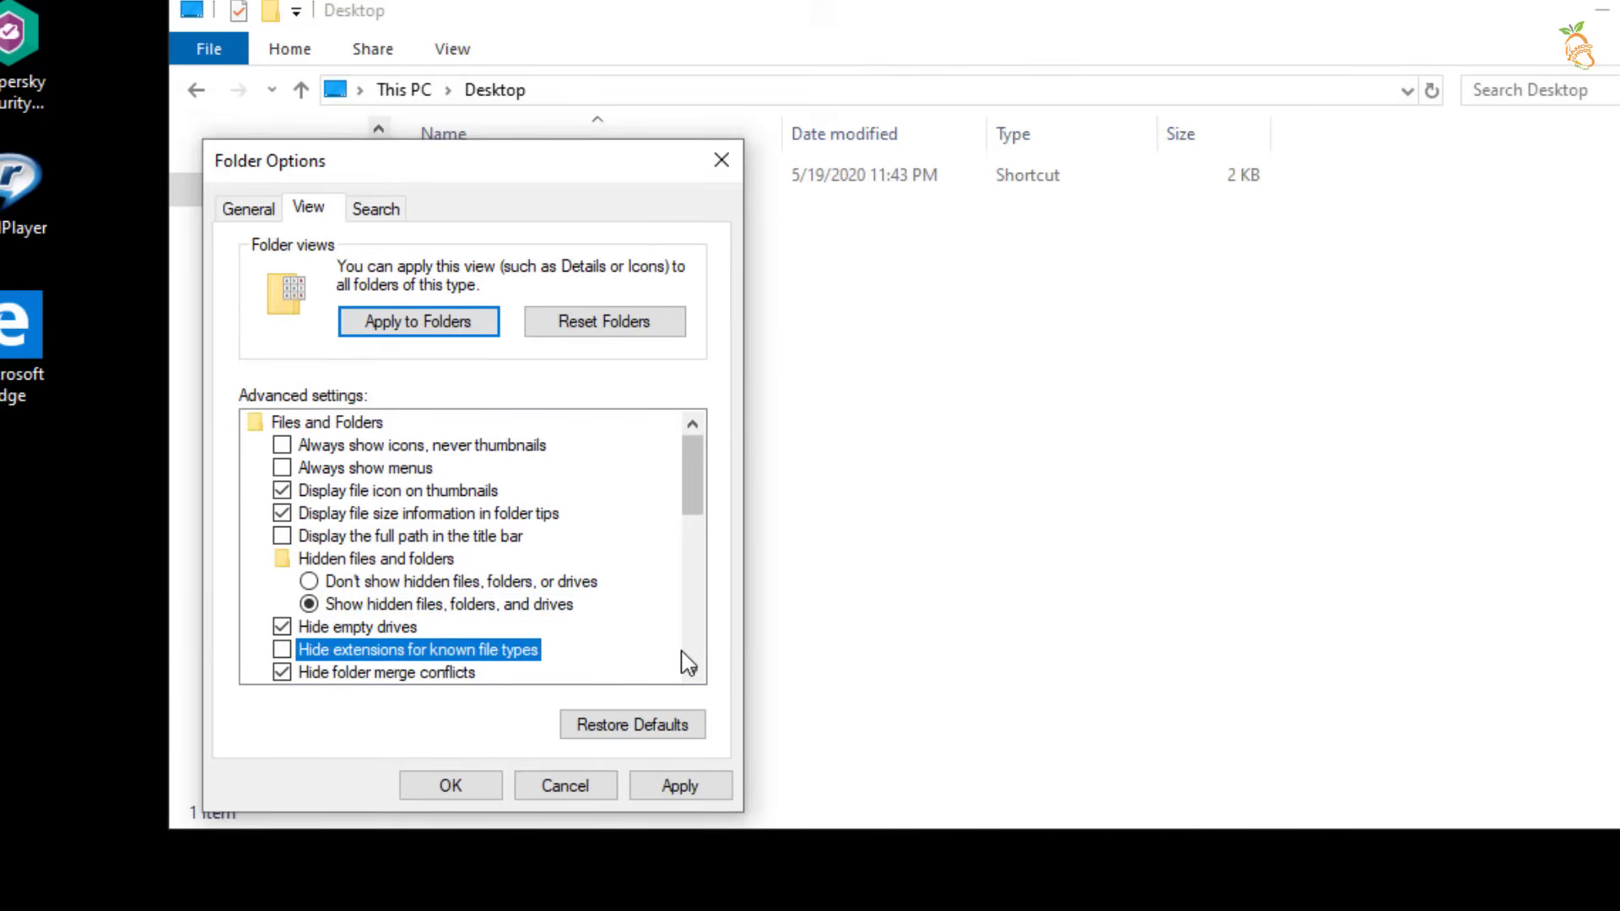
left_click_drag(693, 504, 694, 510)
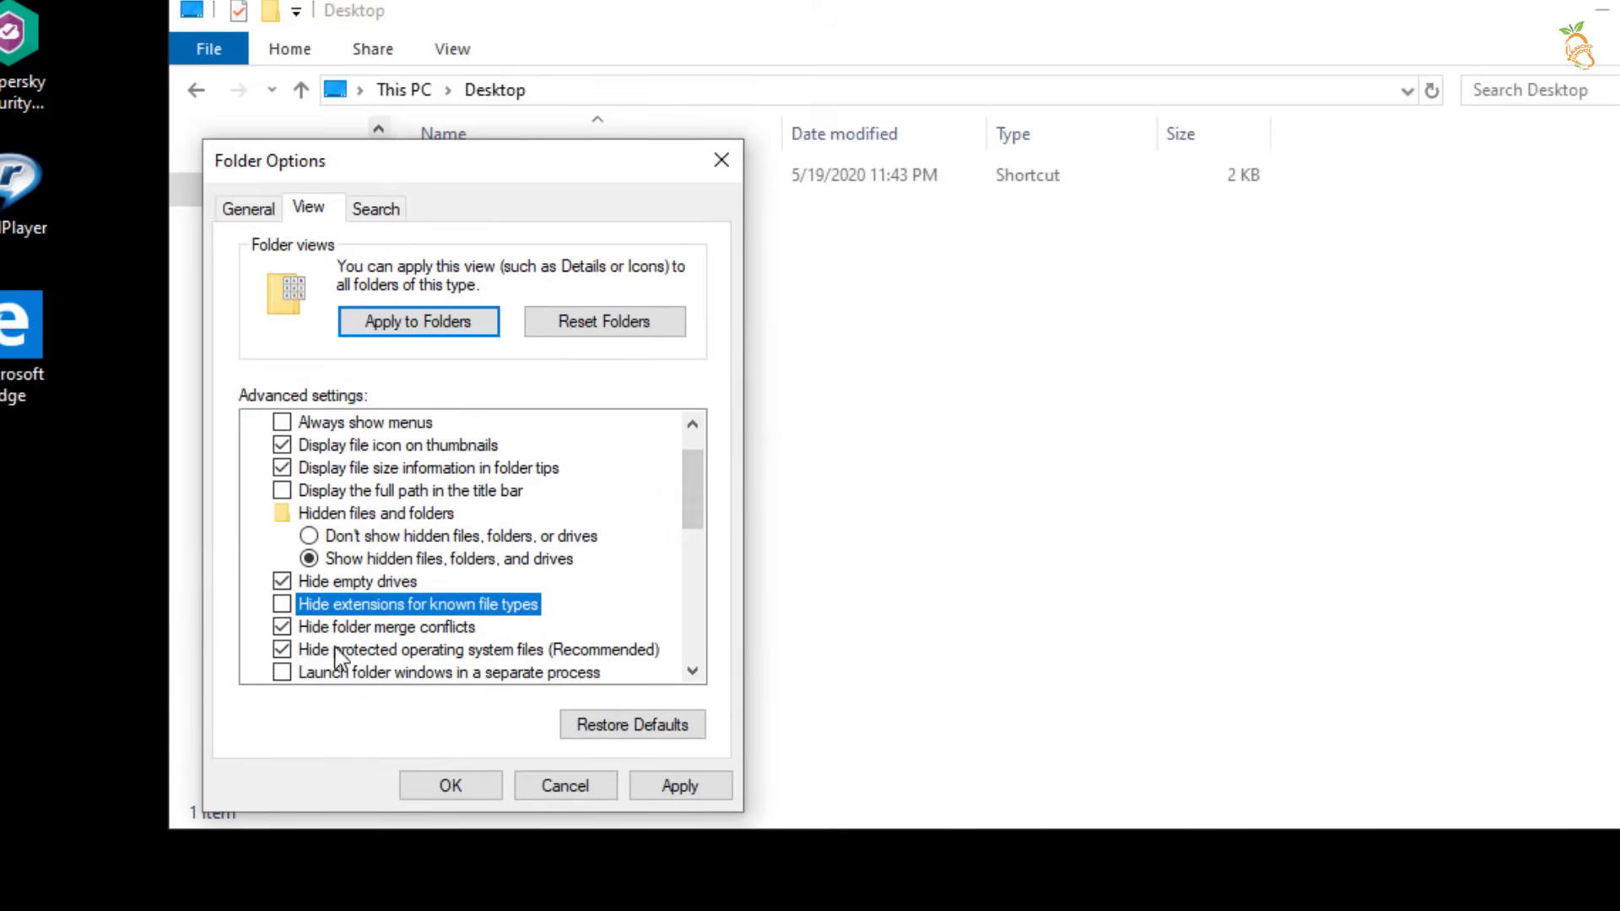
left_click(283, 649)
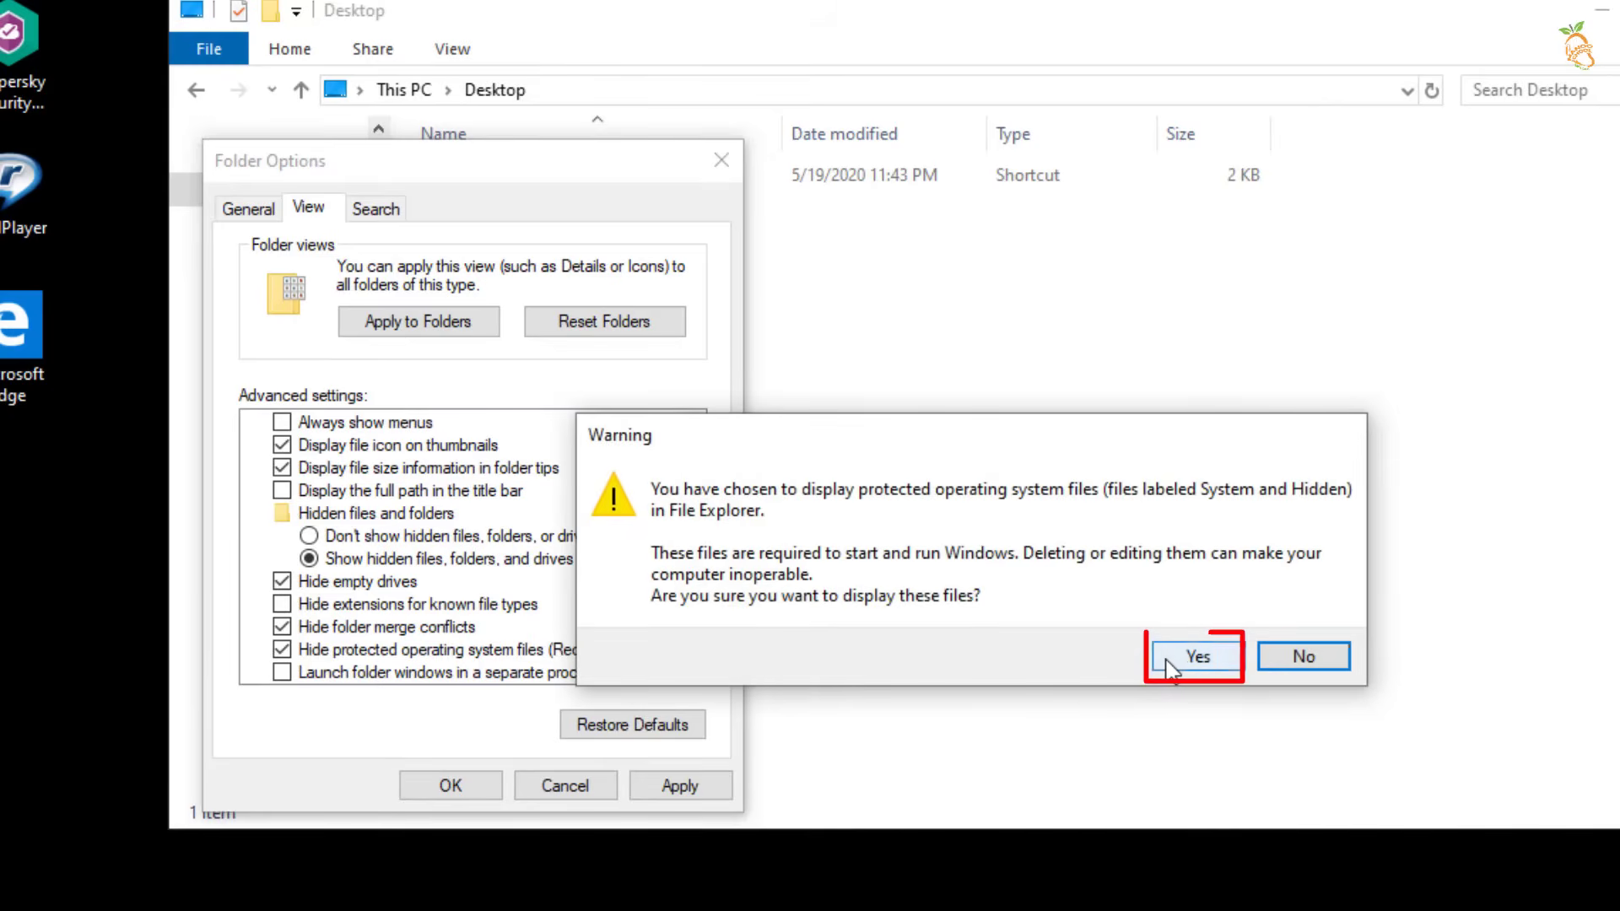
left_click(1198, 657)
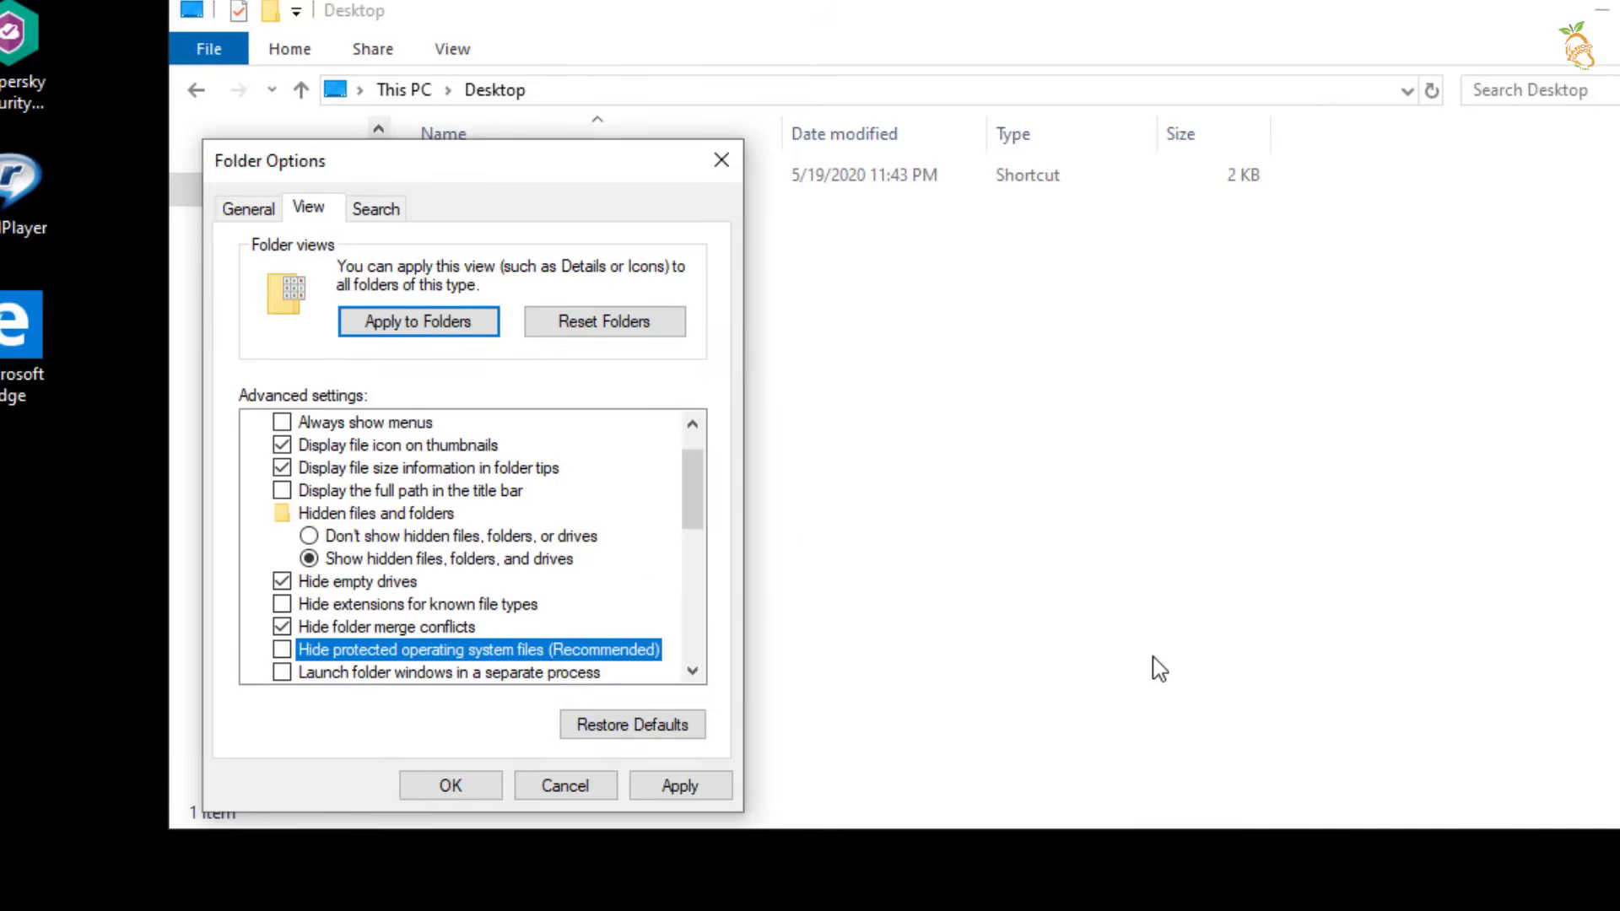
left_click(448, 787)
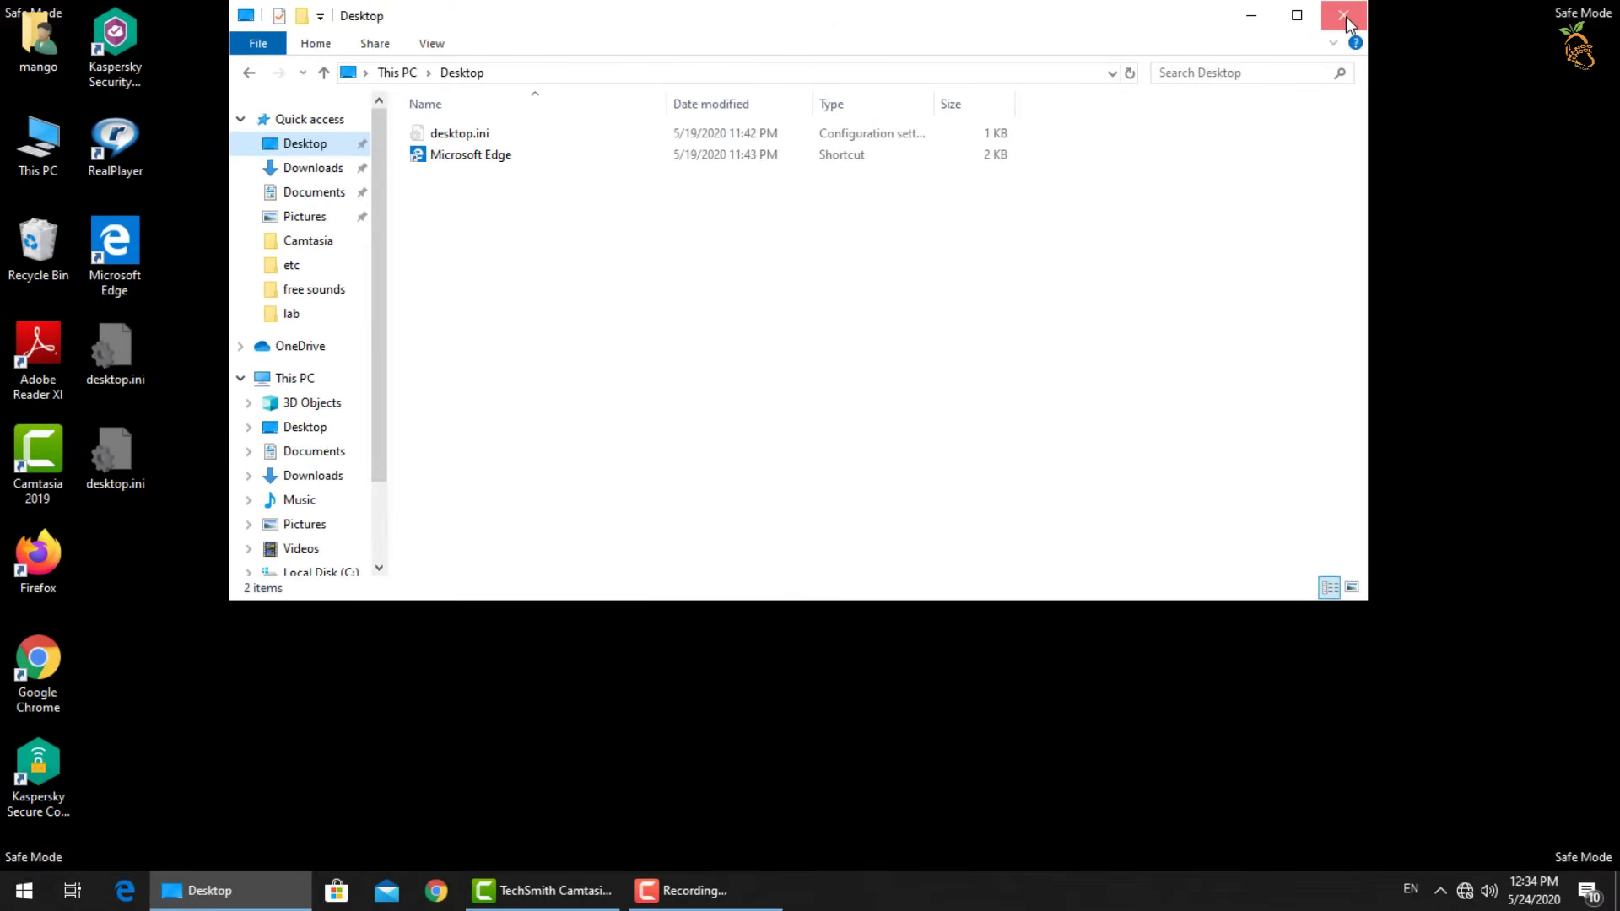
Reopen File Explorer and browse into C:\ProgramData\Microsoft
left_click(1344, 17)
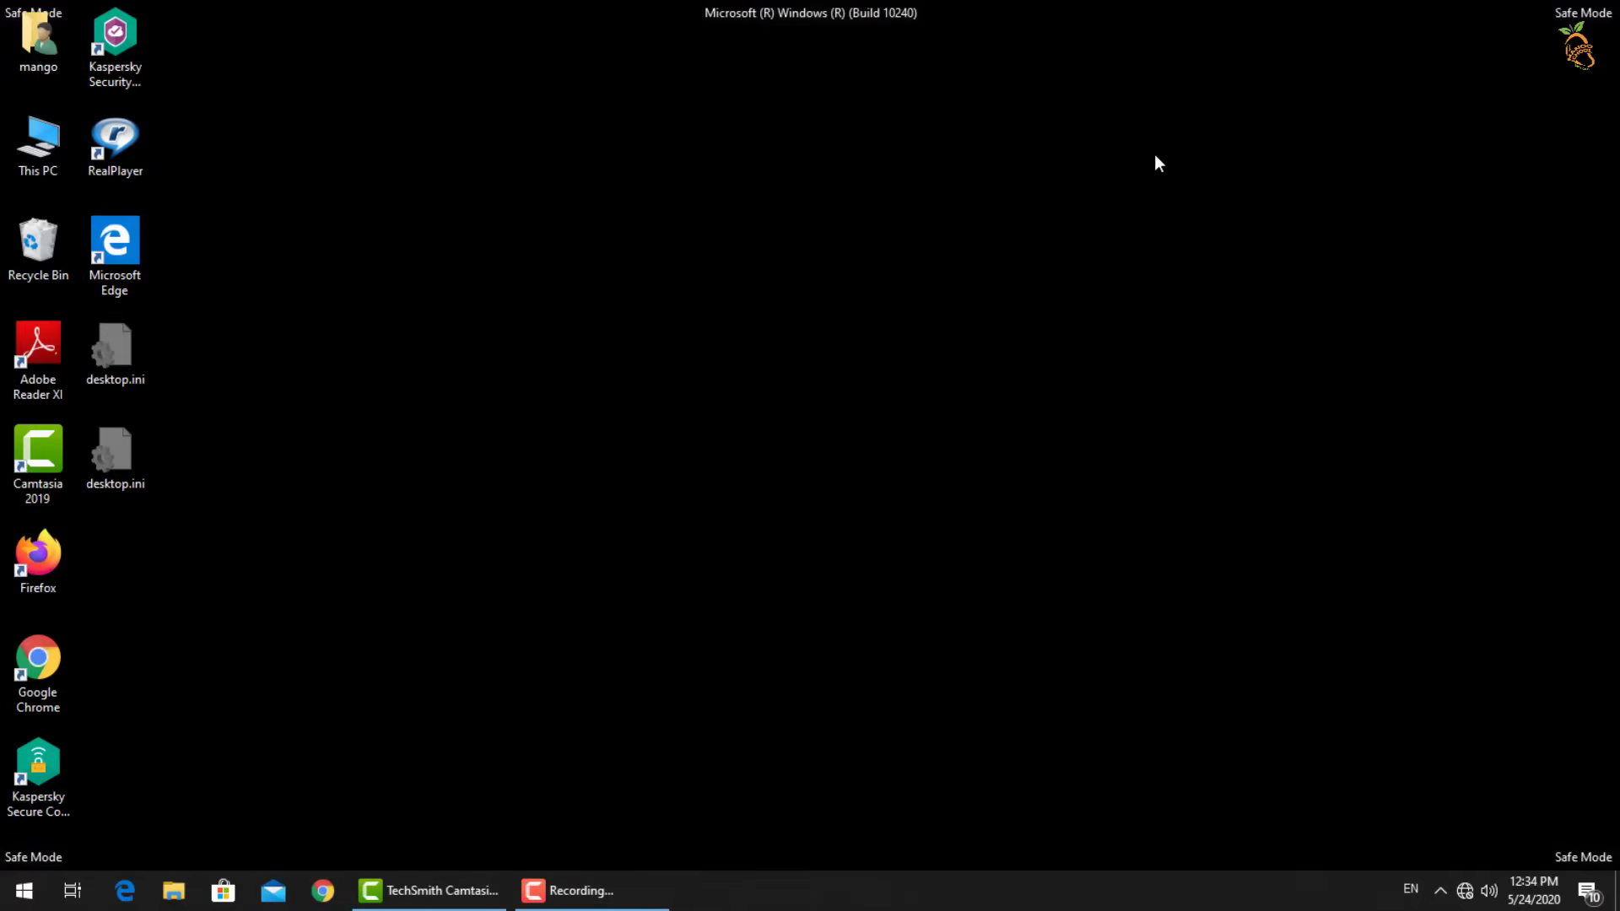
key("super+e")
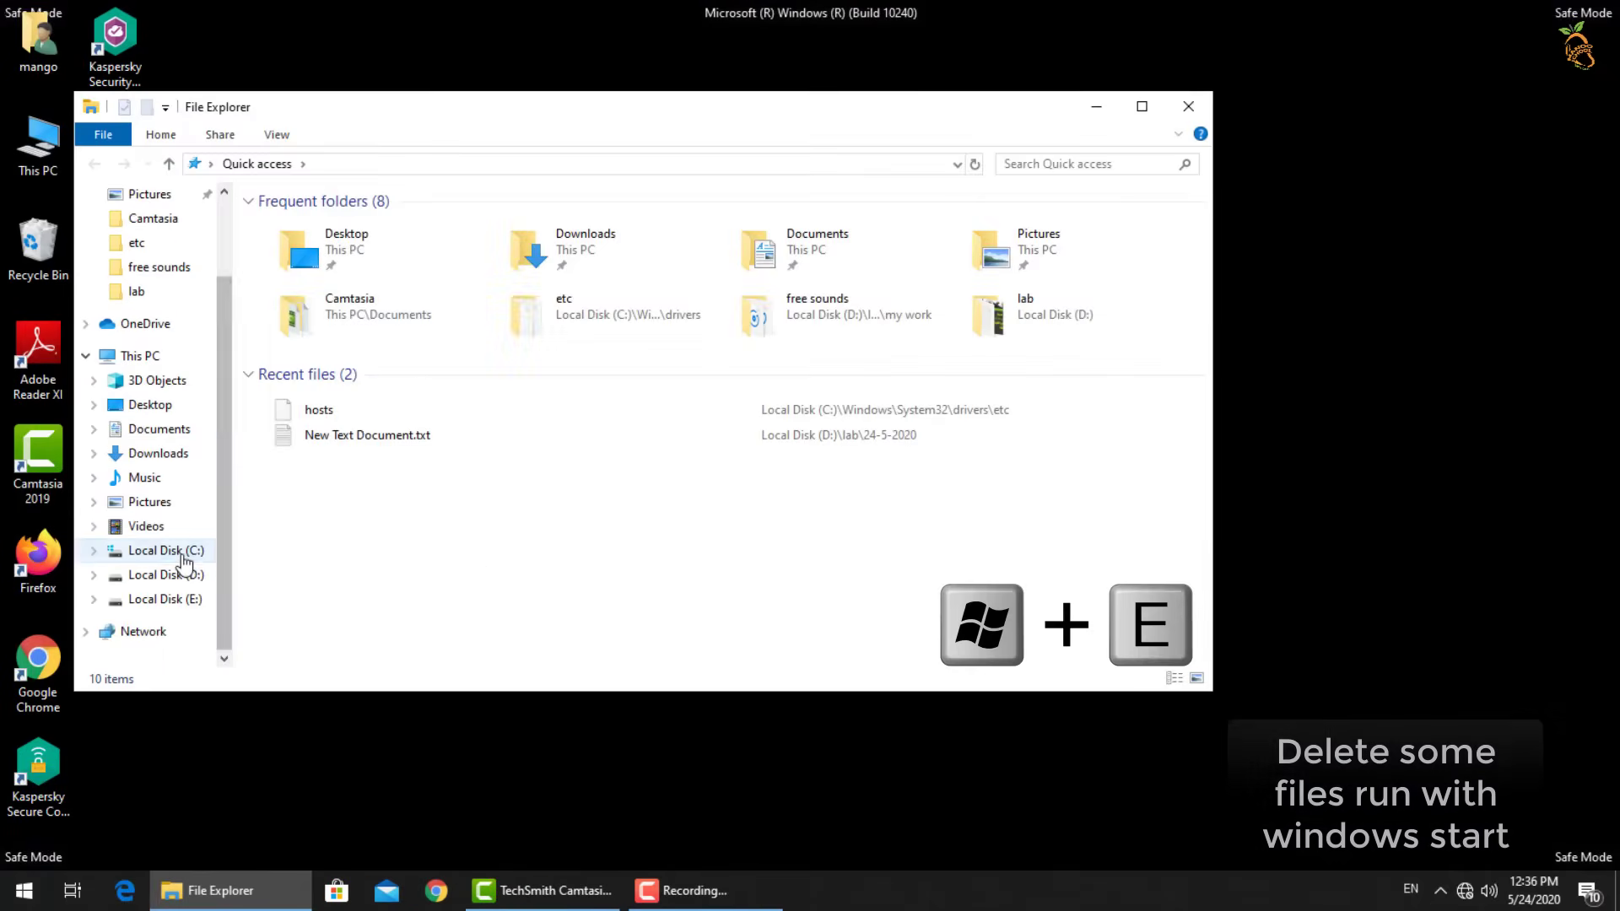
left_click(184, 561)
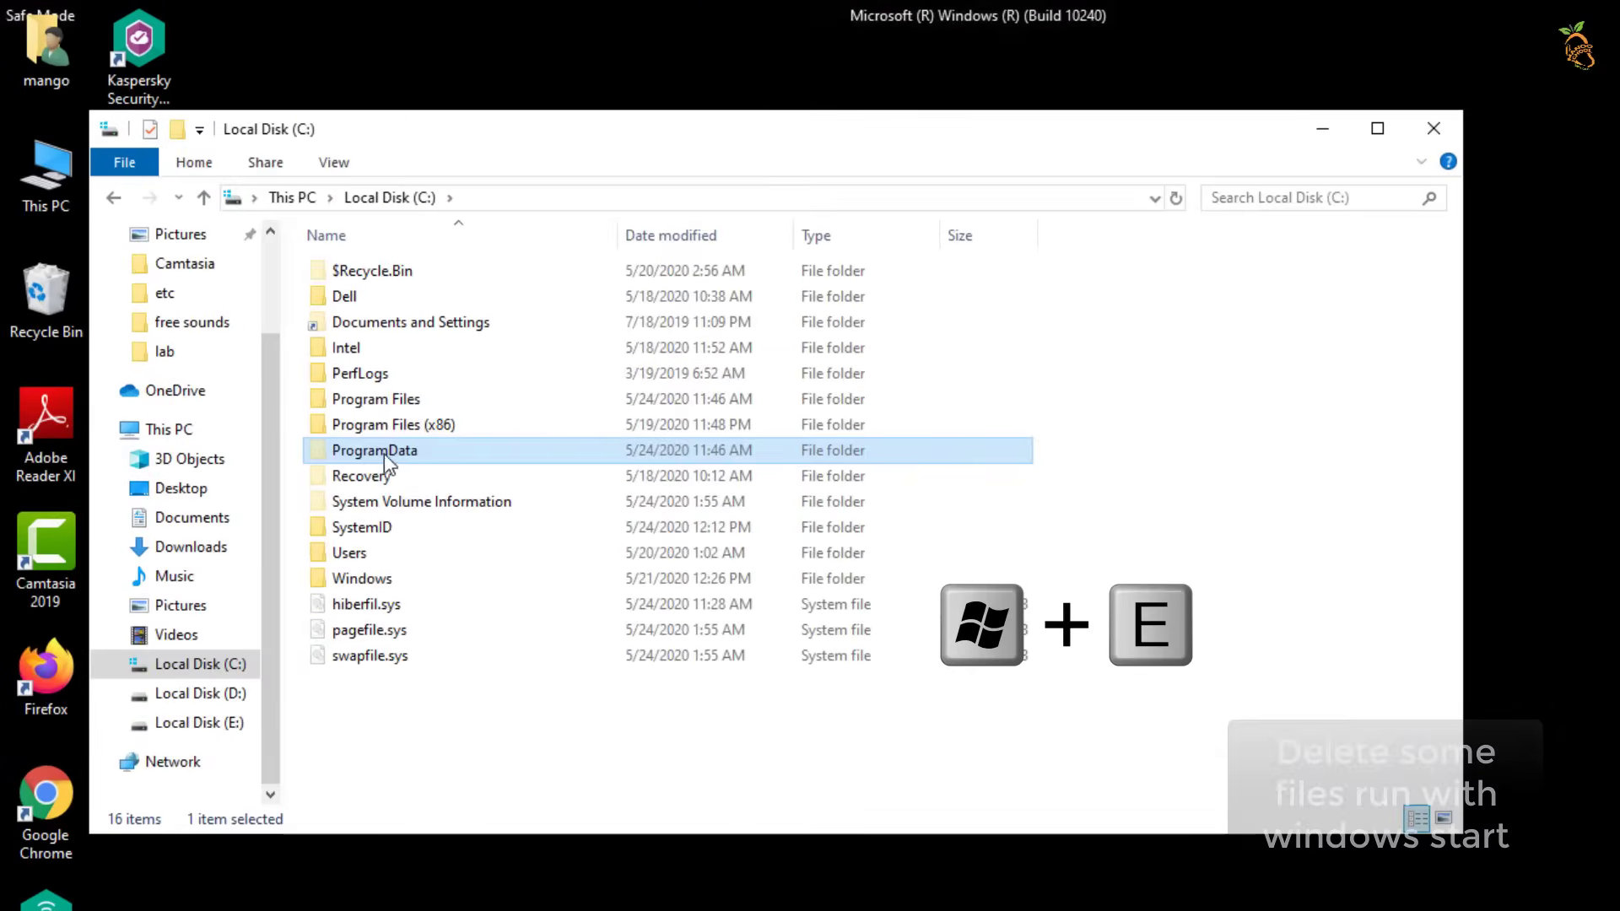
double_click(317, 376)
scroll(418, 472, "down", 3)
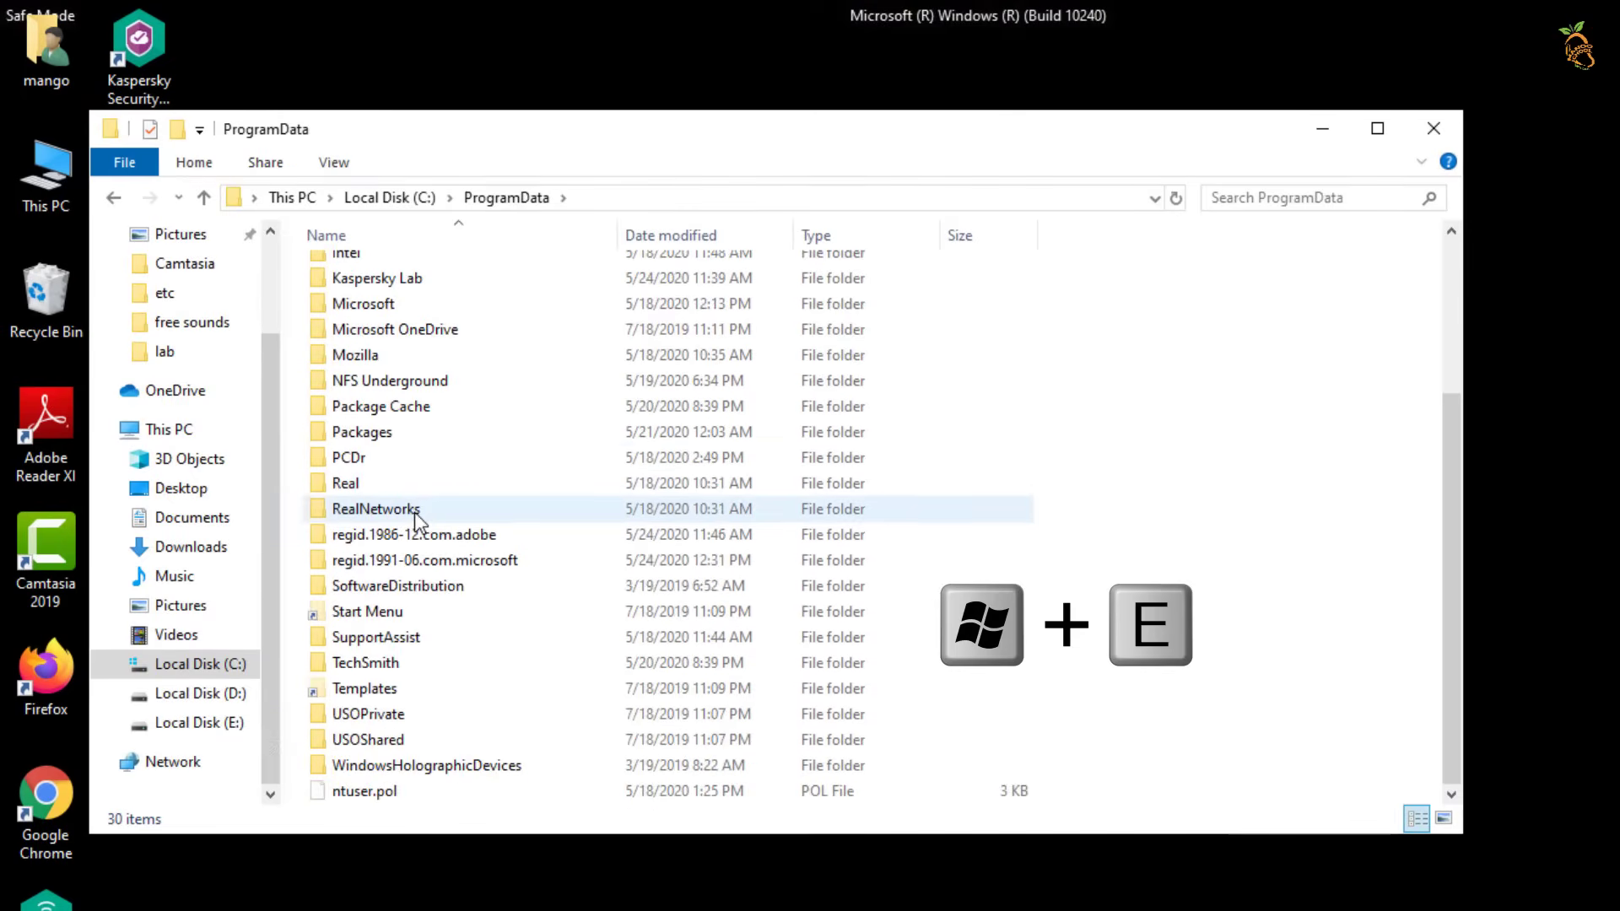
double_click(386, 309)
scroll(386, 315, "down", 4)
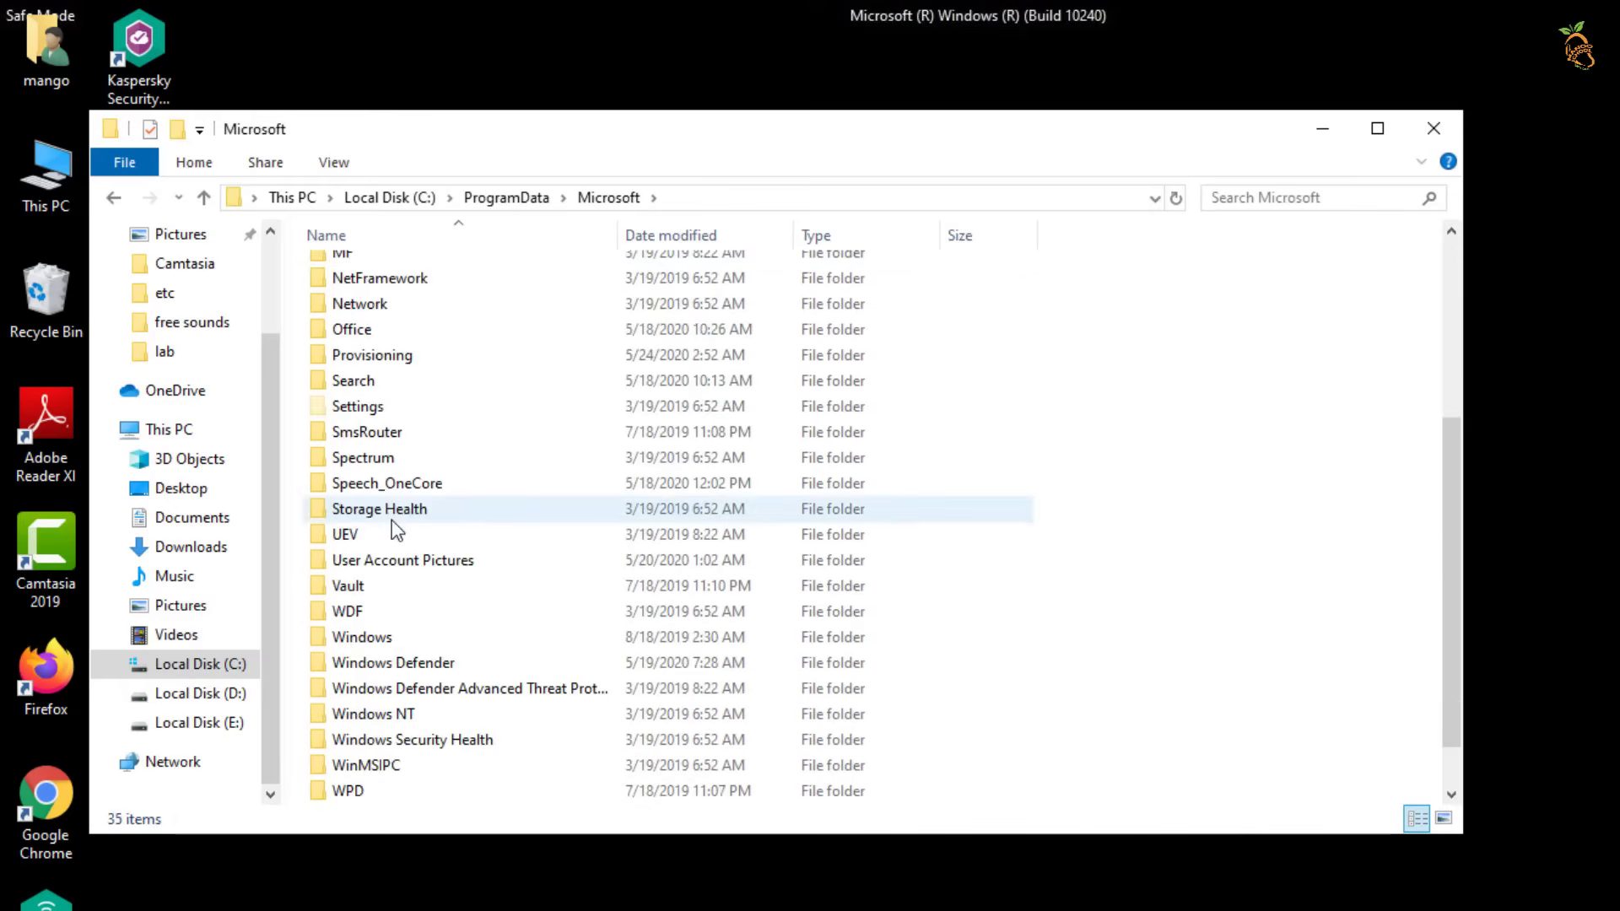
Go into Windows\Start Menu\Programs\Startup and delete tappi.loc and xman6.exe
double_click(362, 635)
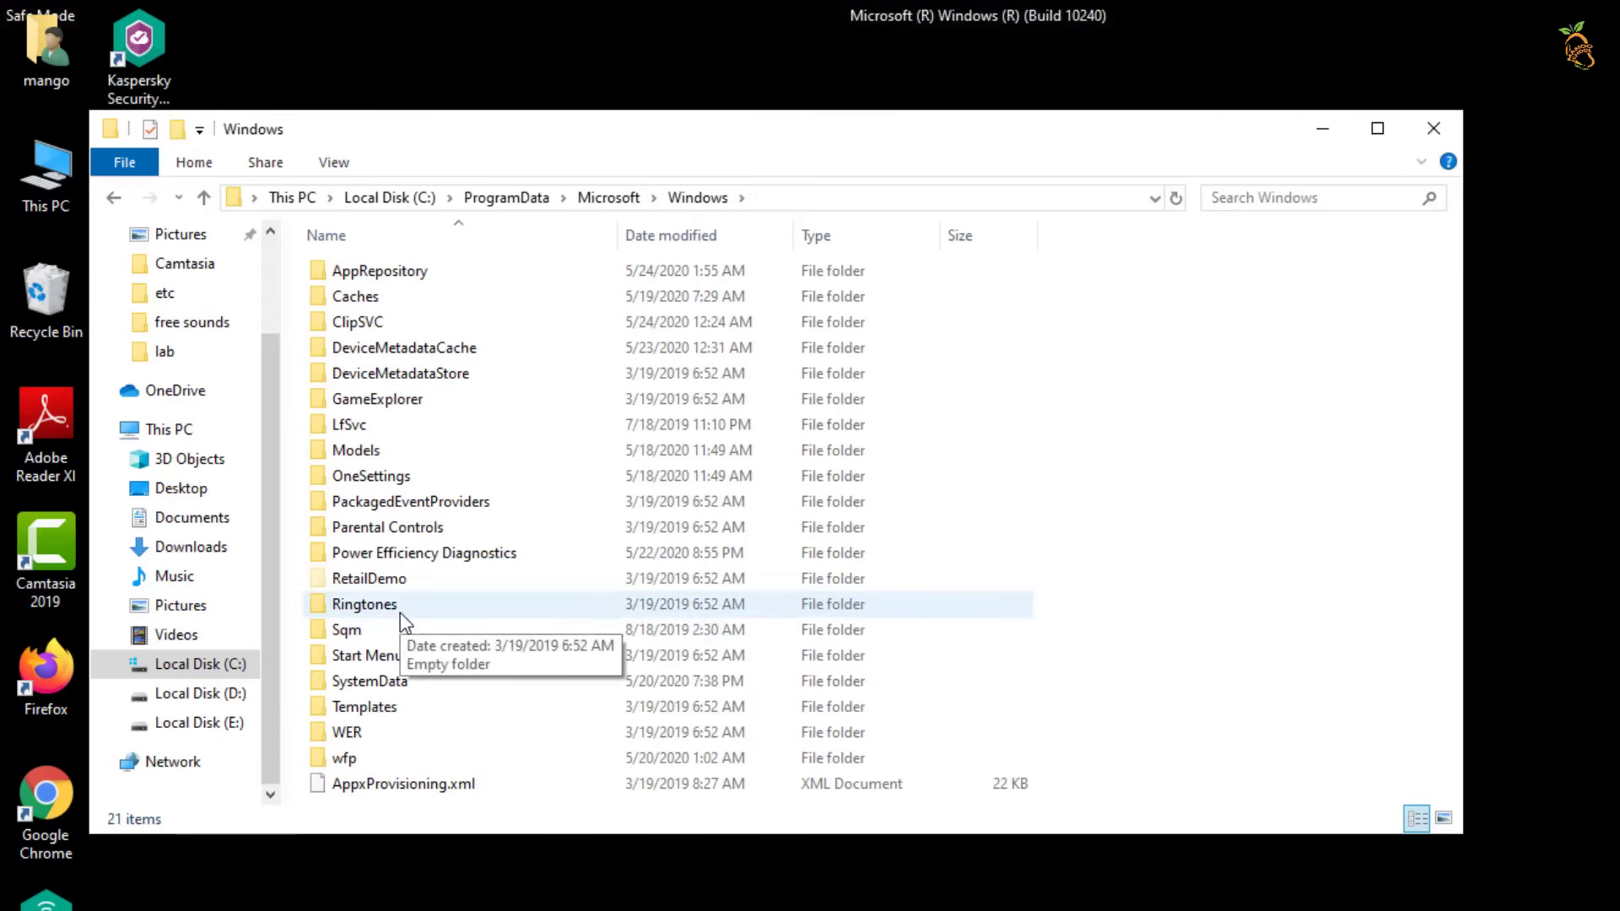
double_click(412, 657)
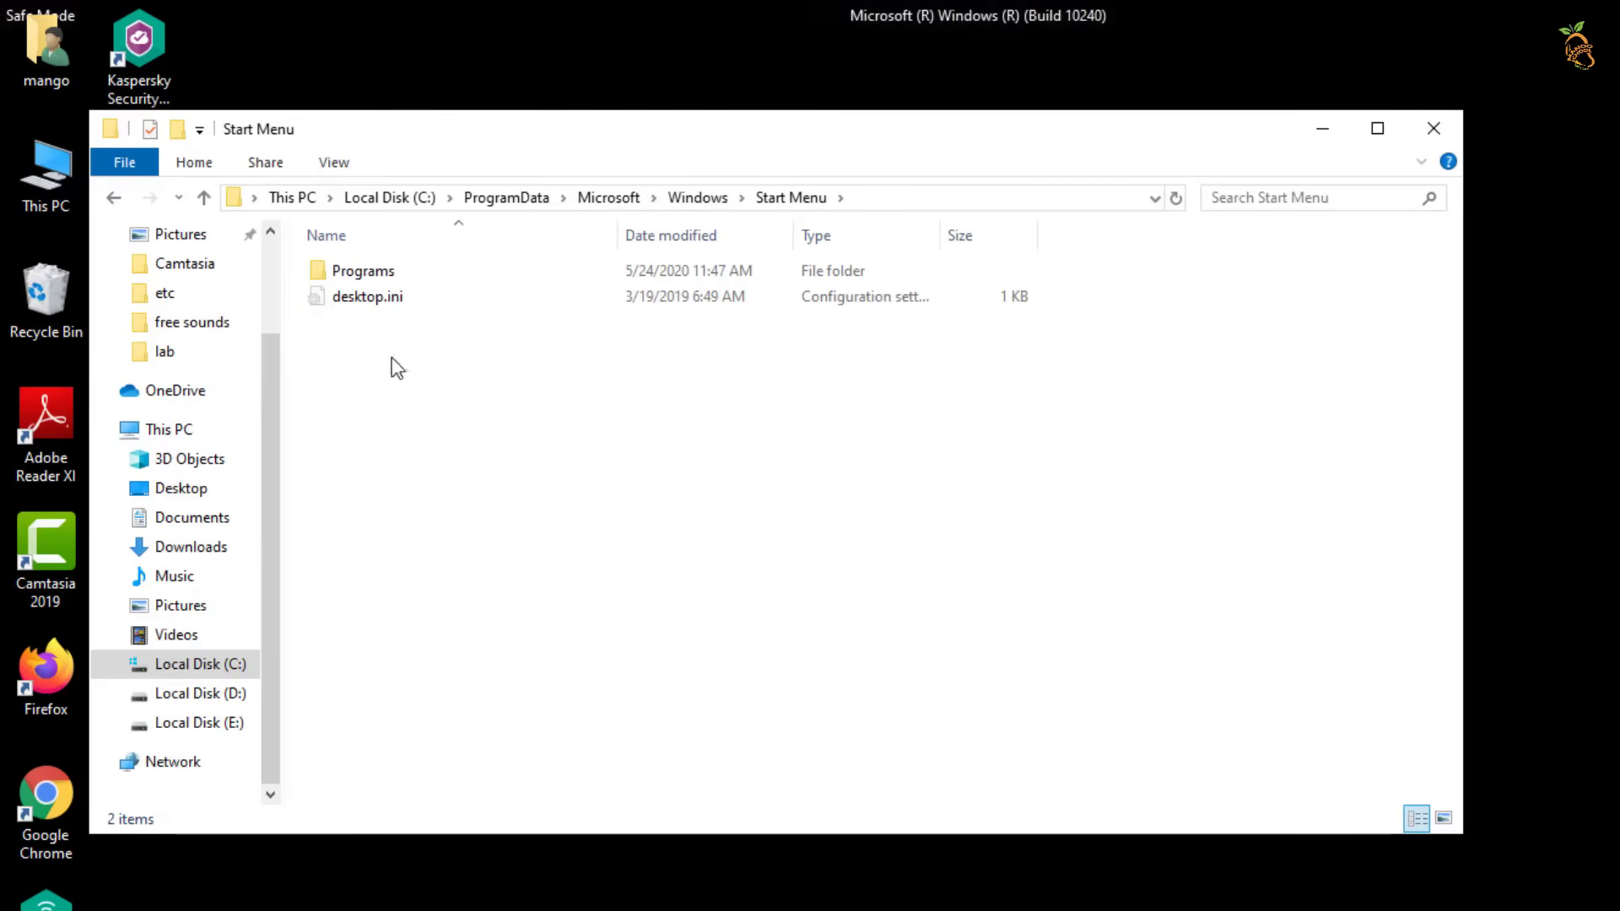
double_click(390, 274)
double_click(376, 504)
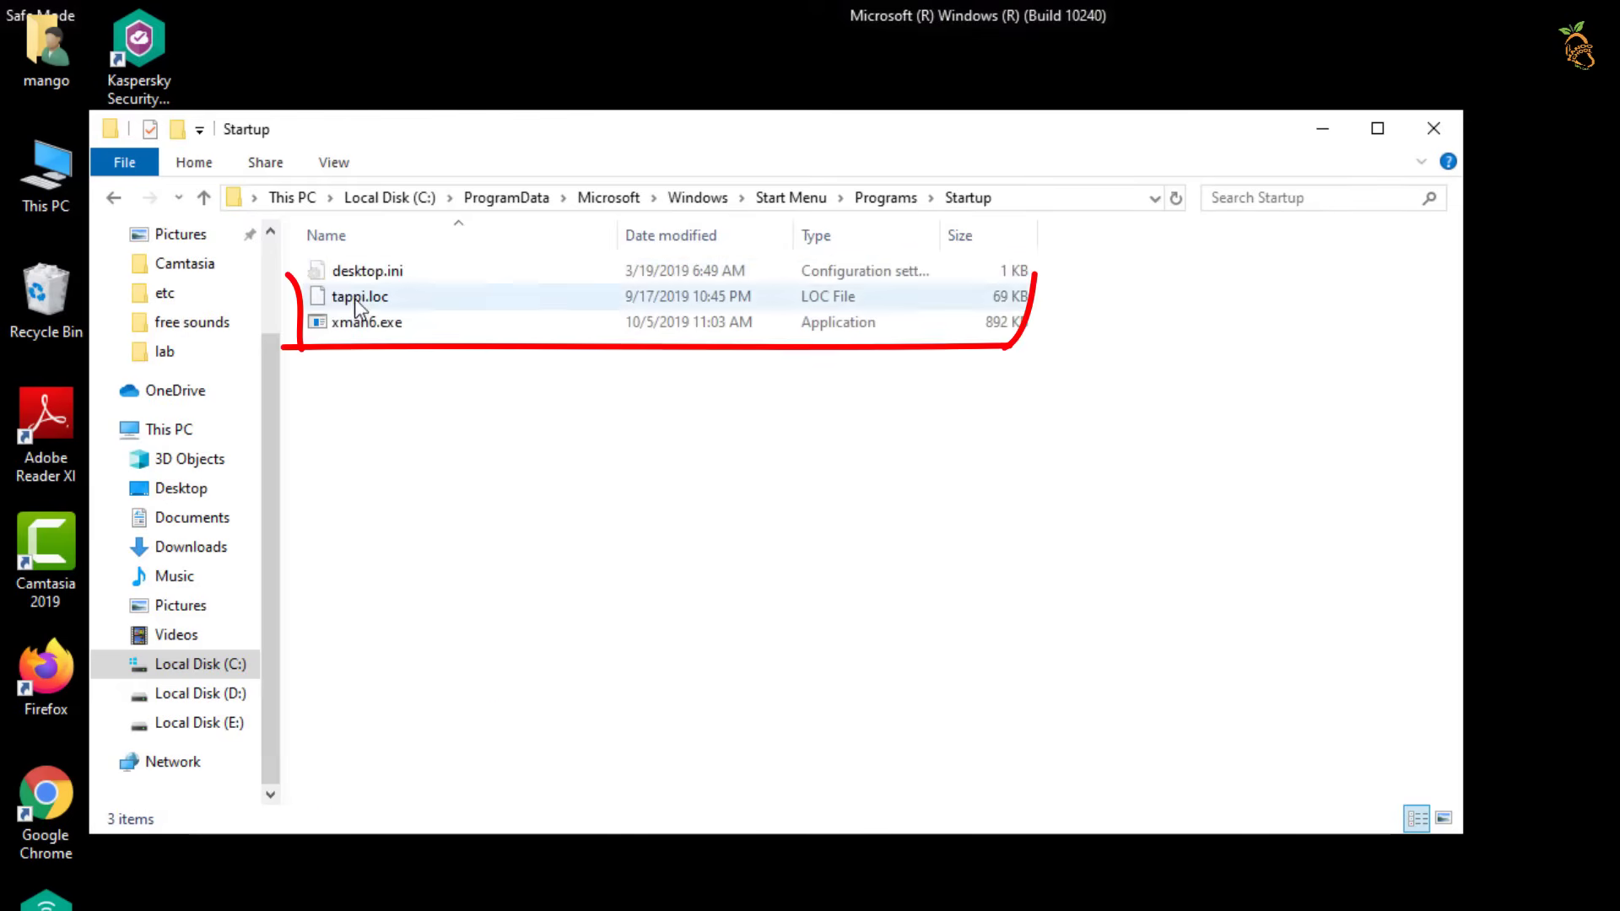
left_click_drag(296, 305, 366, 395)
key("Delete")
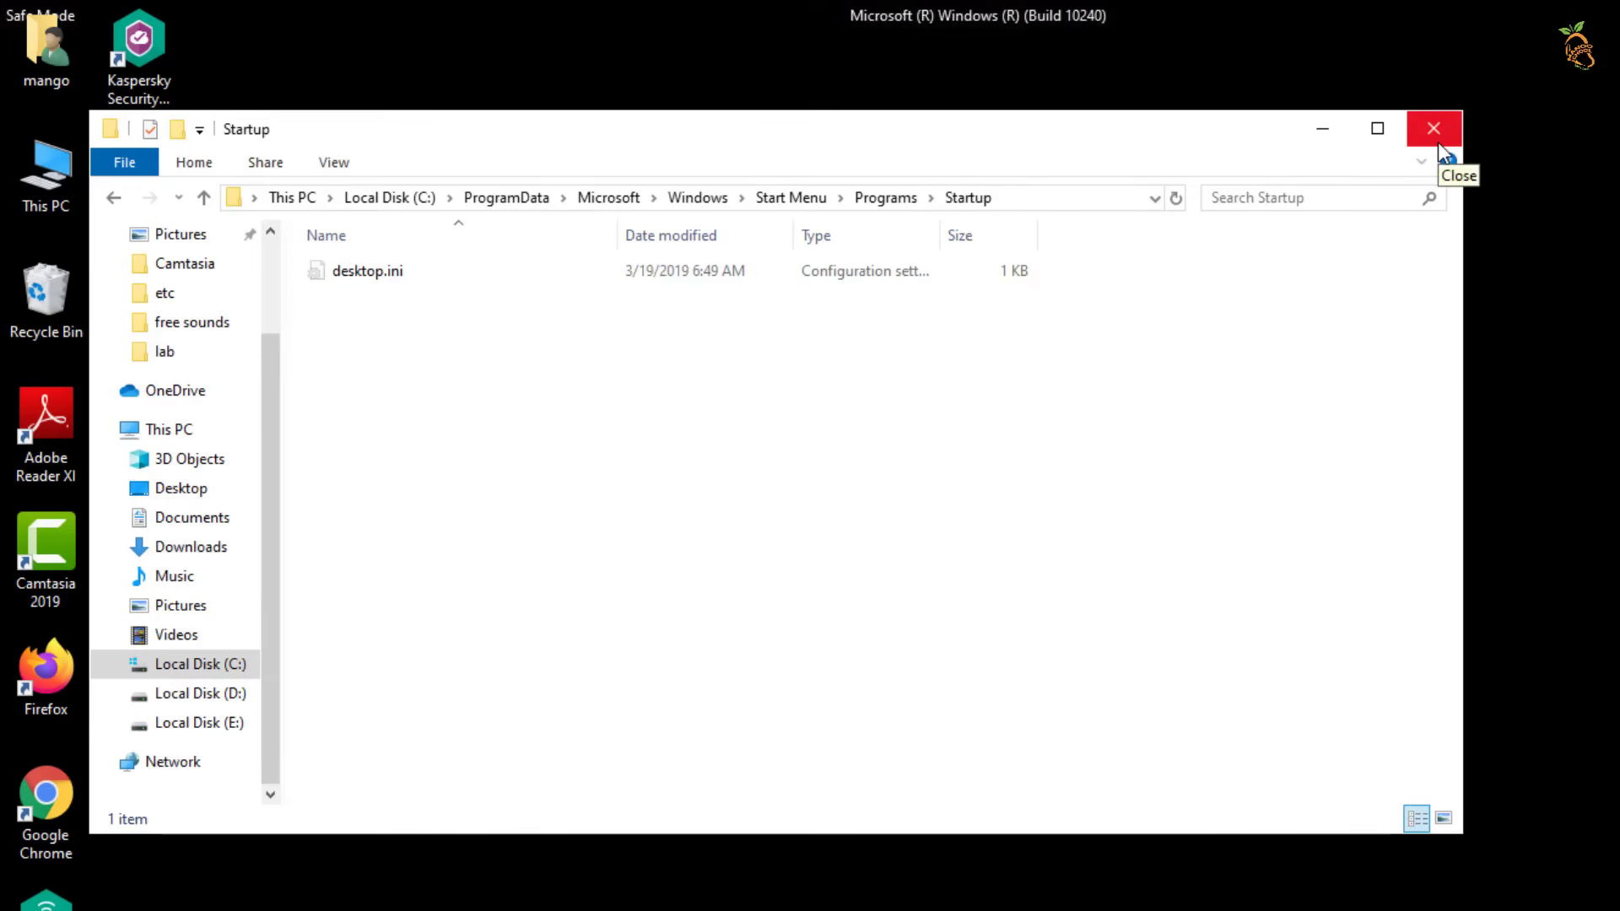
Browse from Local Disk (C:) into the user's AppData\Roaming\Microsoft folder
left_click(216, 667)
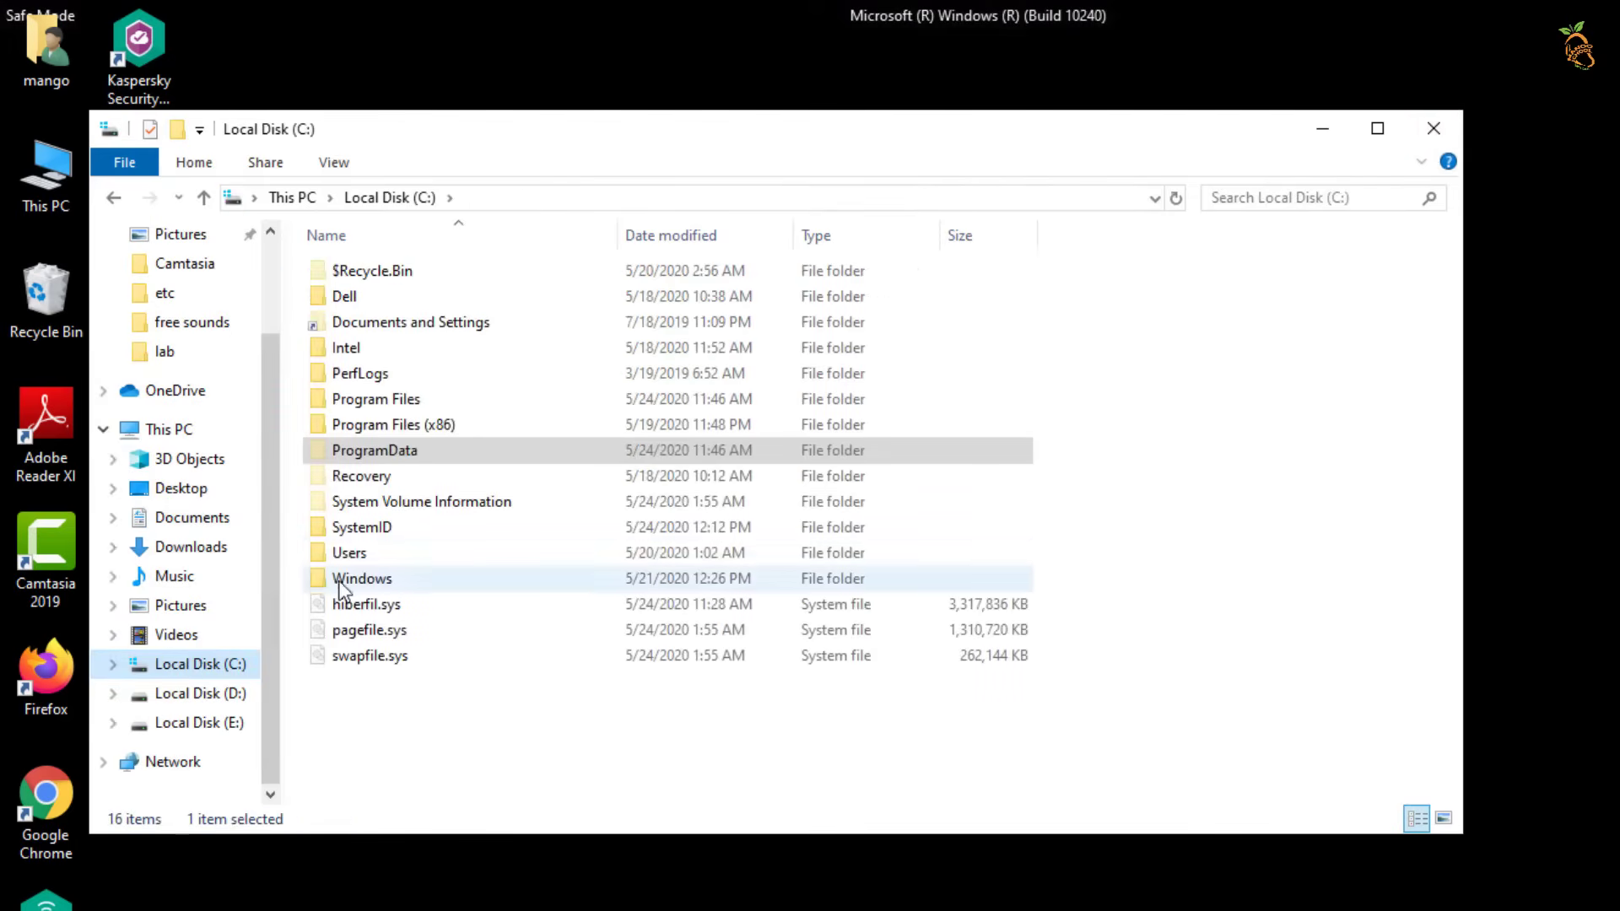
double_click(362, 550)
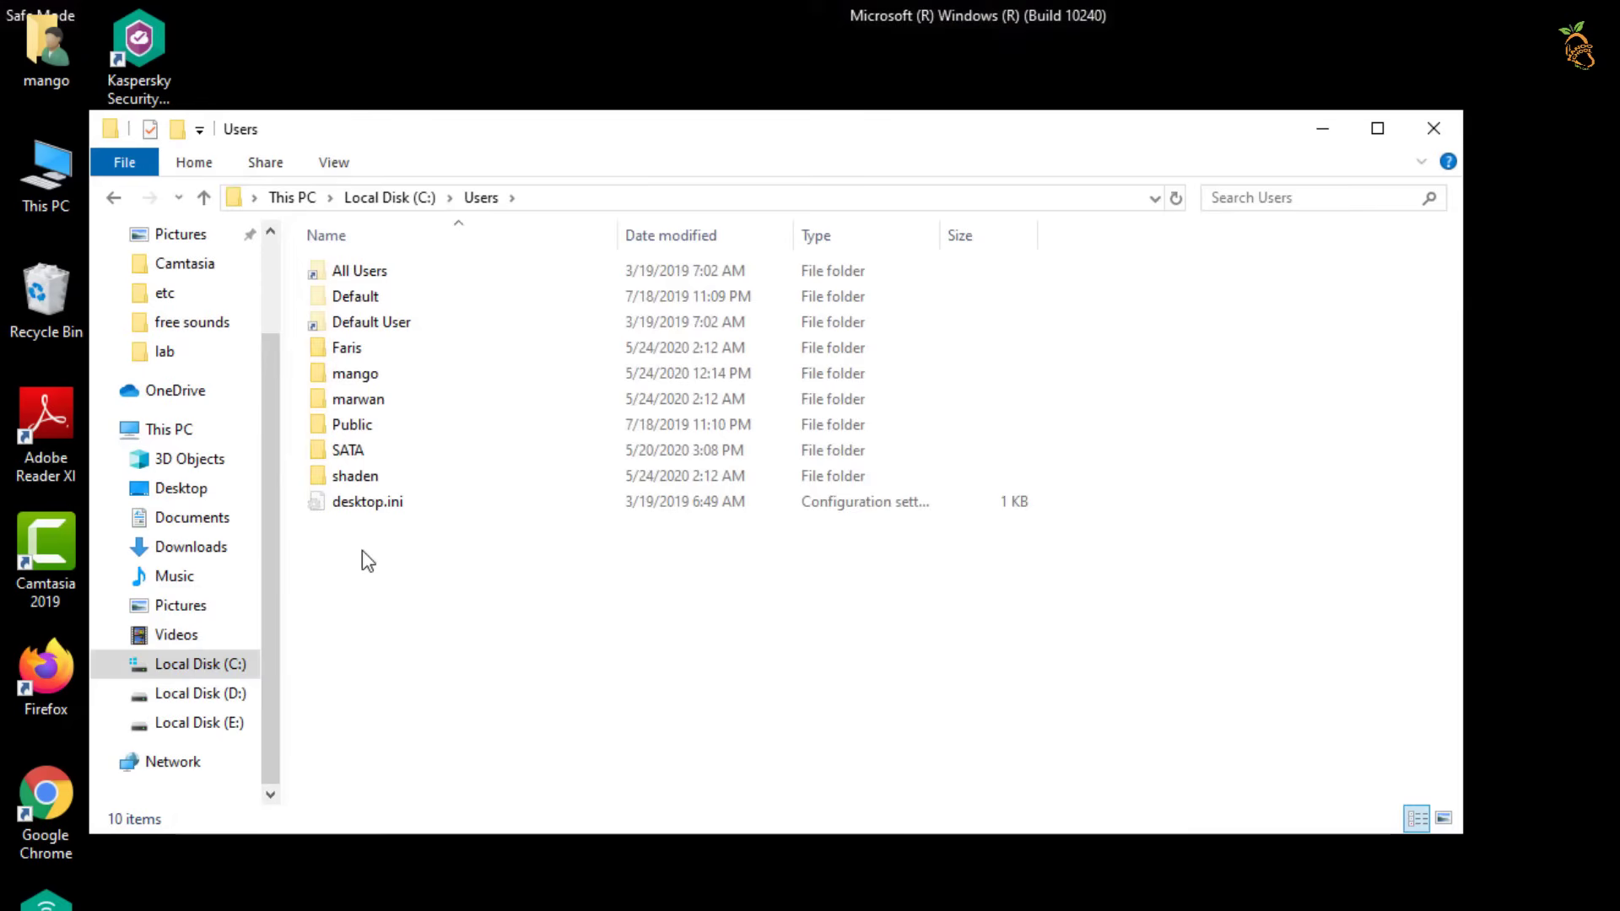
double_click(386, 384)
double_click(372, 296)
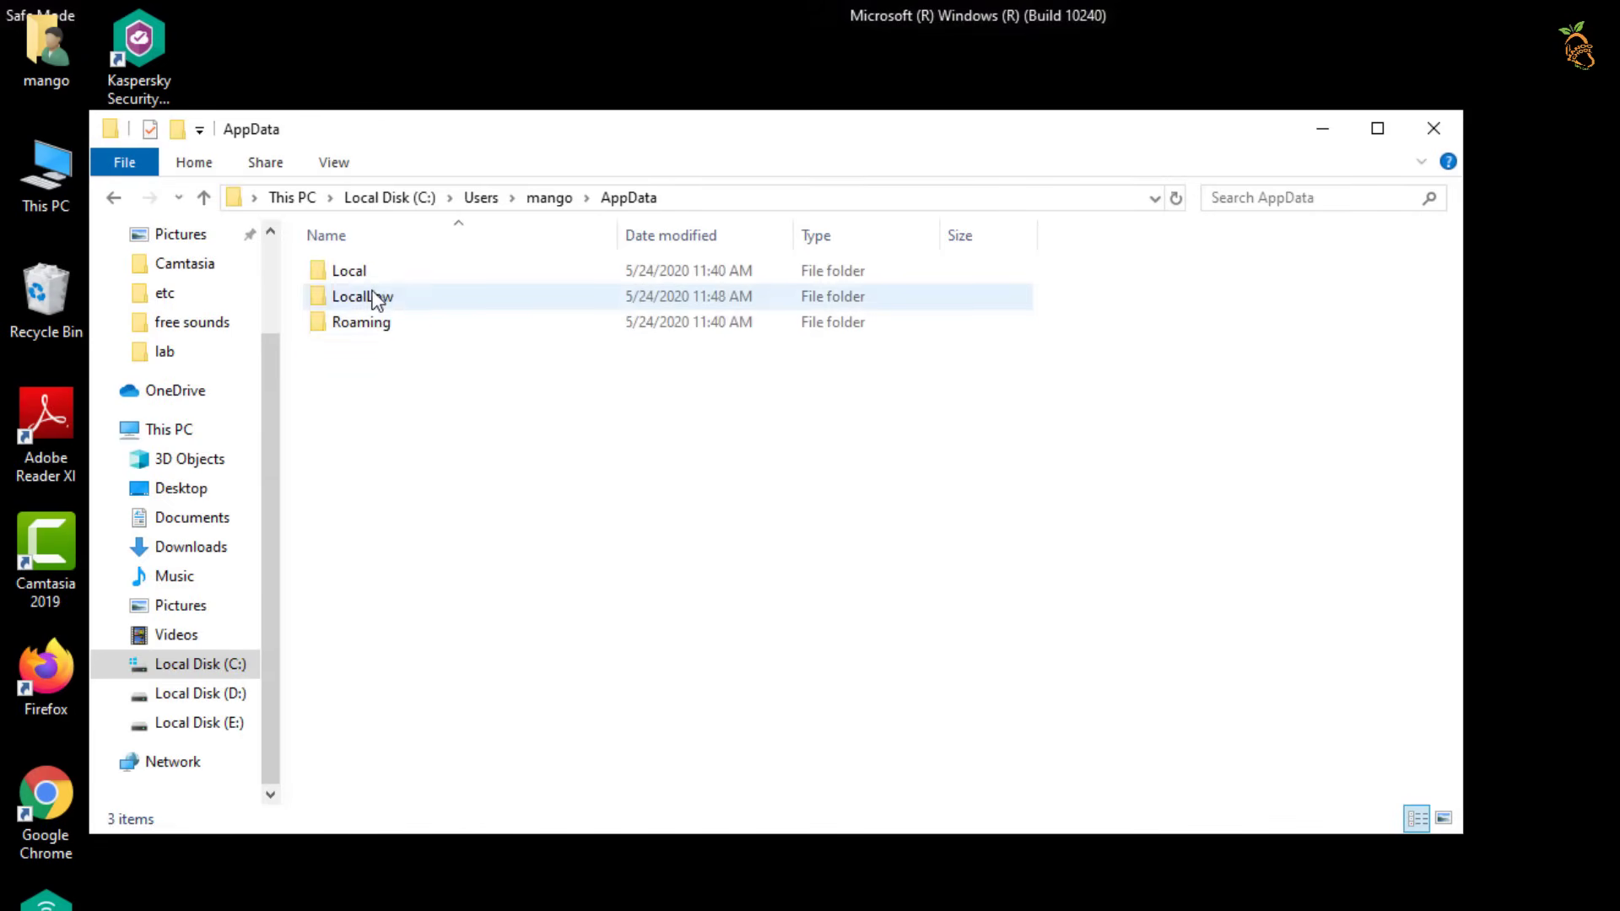
double_click(384, 327)
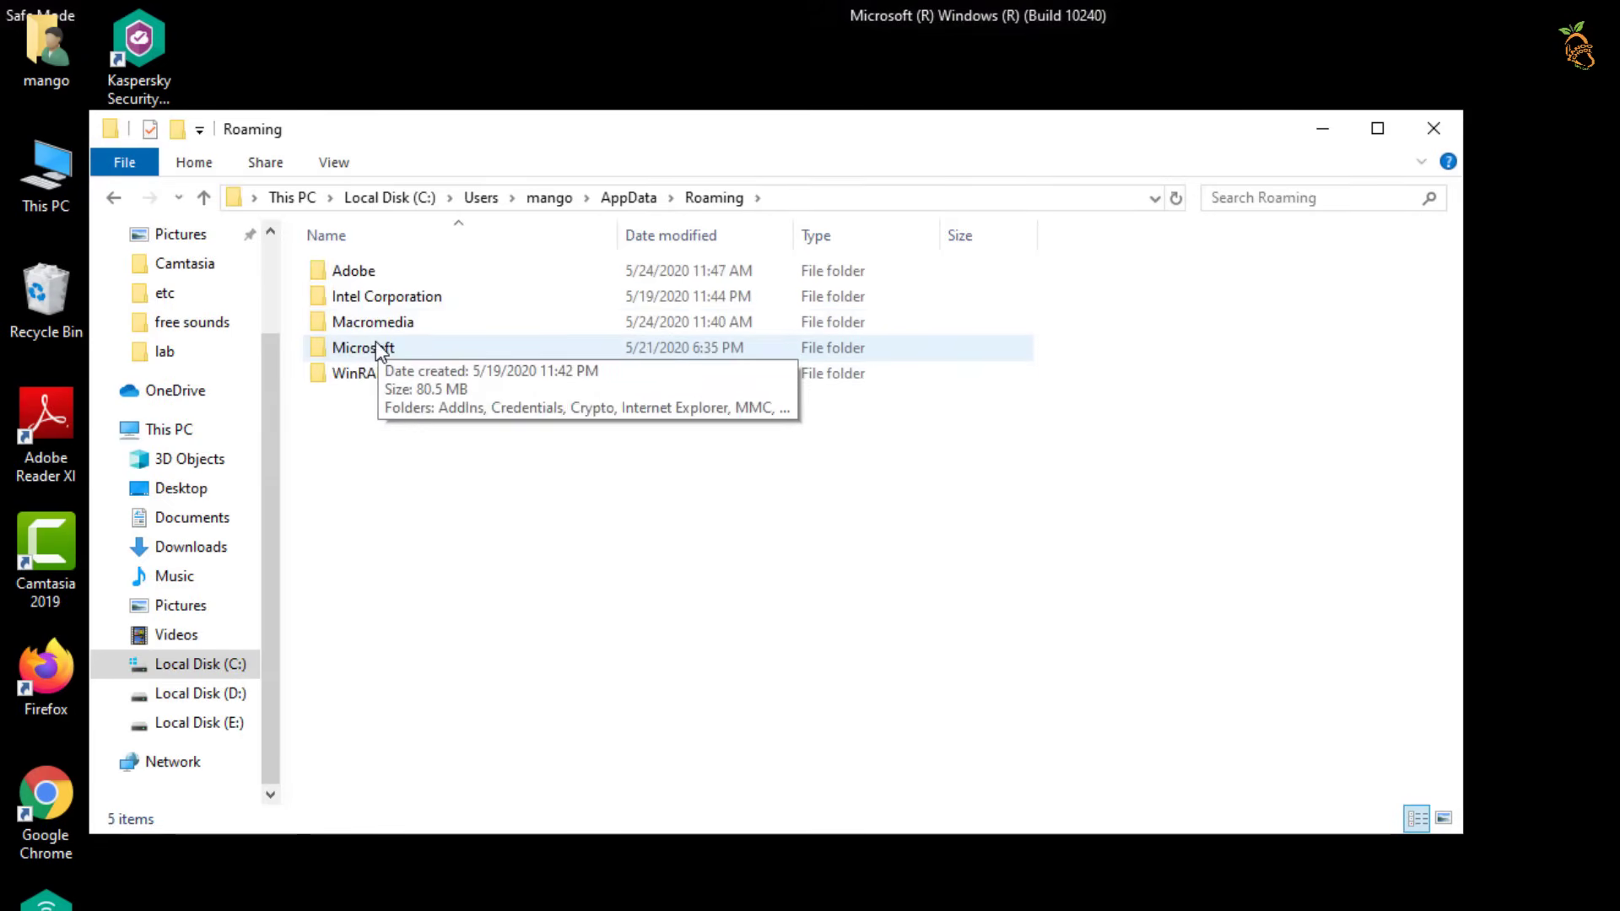
left_click(387, 353)
double_click(388, 353)
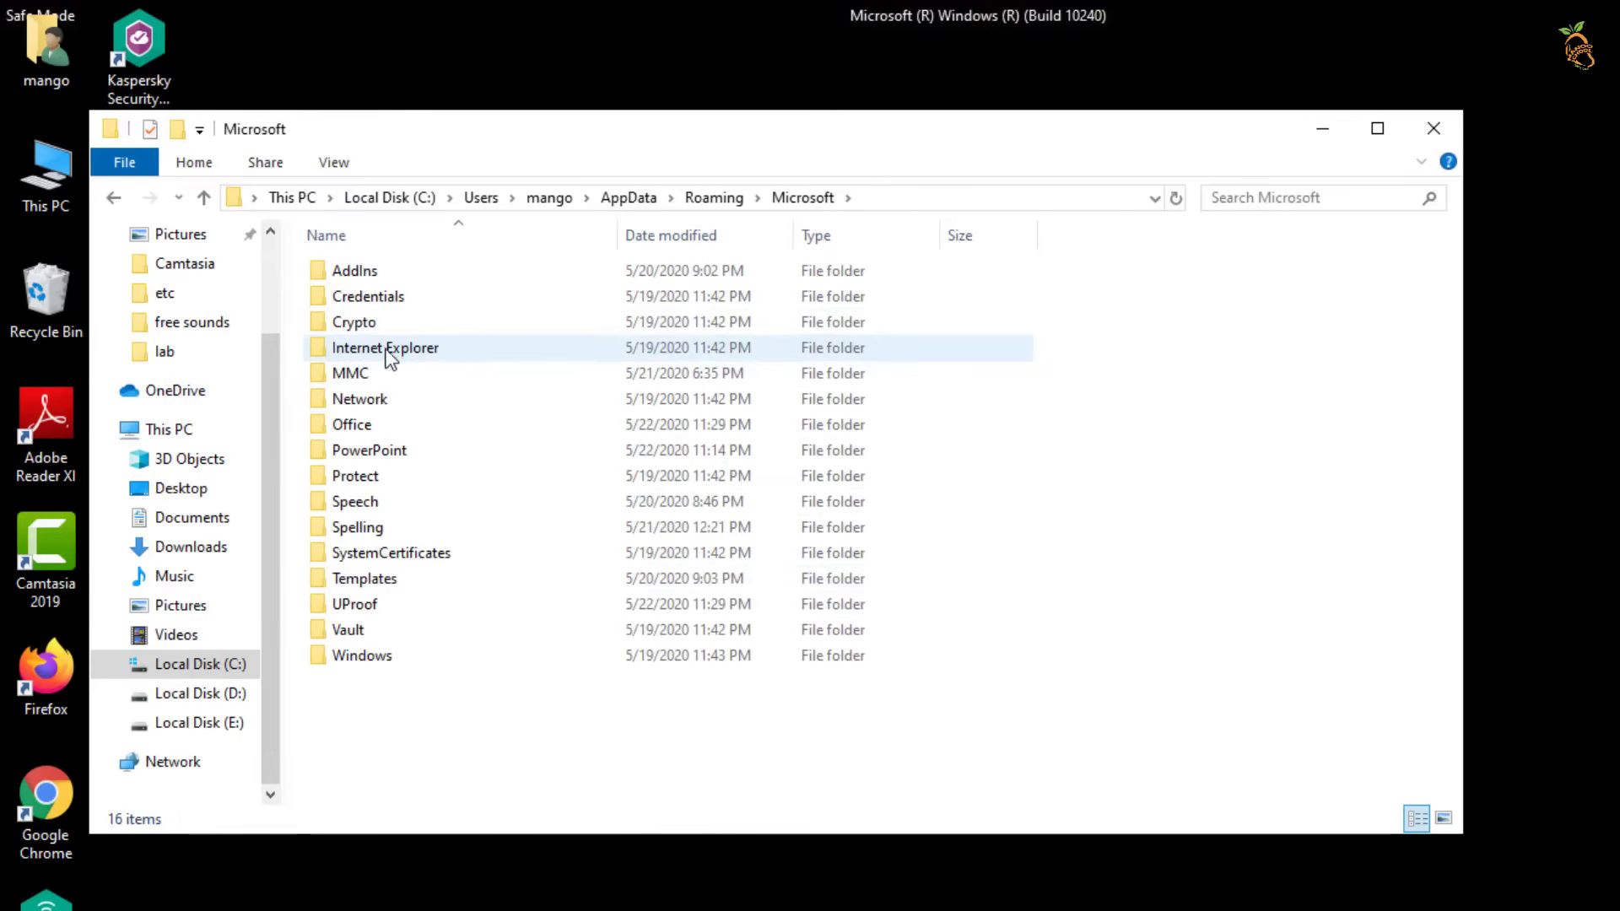
Continue into Windows\Start Menu\Programs\Startup in the user's Roaming profile
double_click(366, 656)
double_click(421, 460)
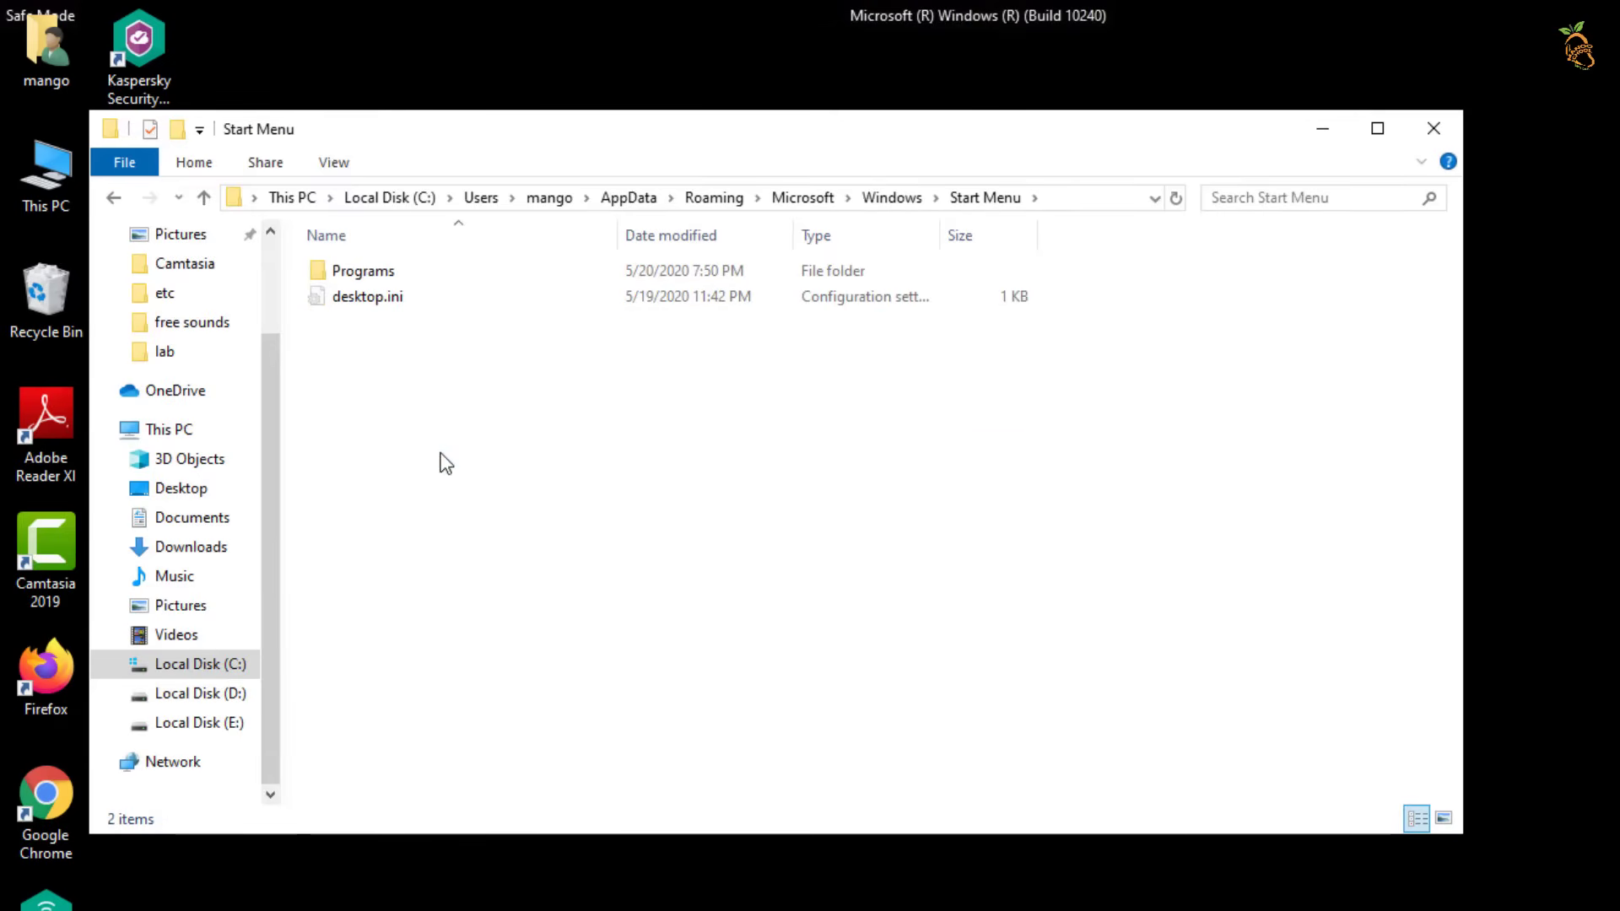
double_click(376, 273)
left_click(376, 300)
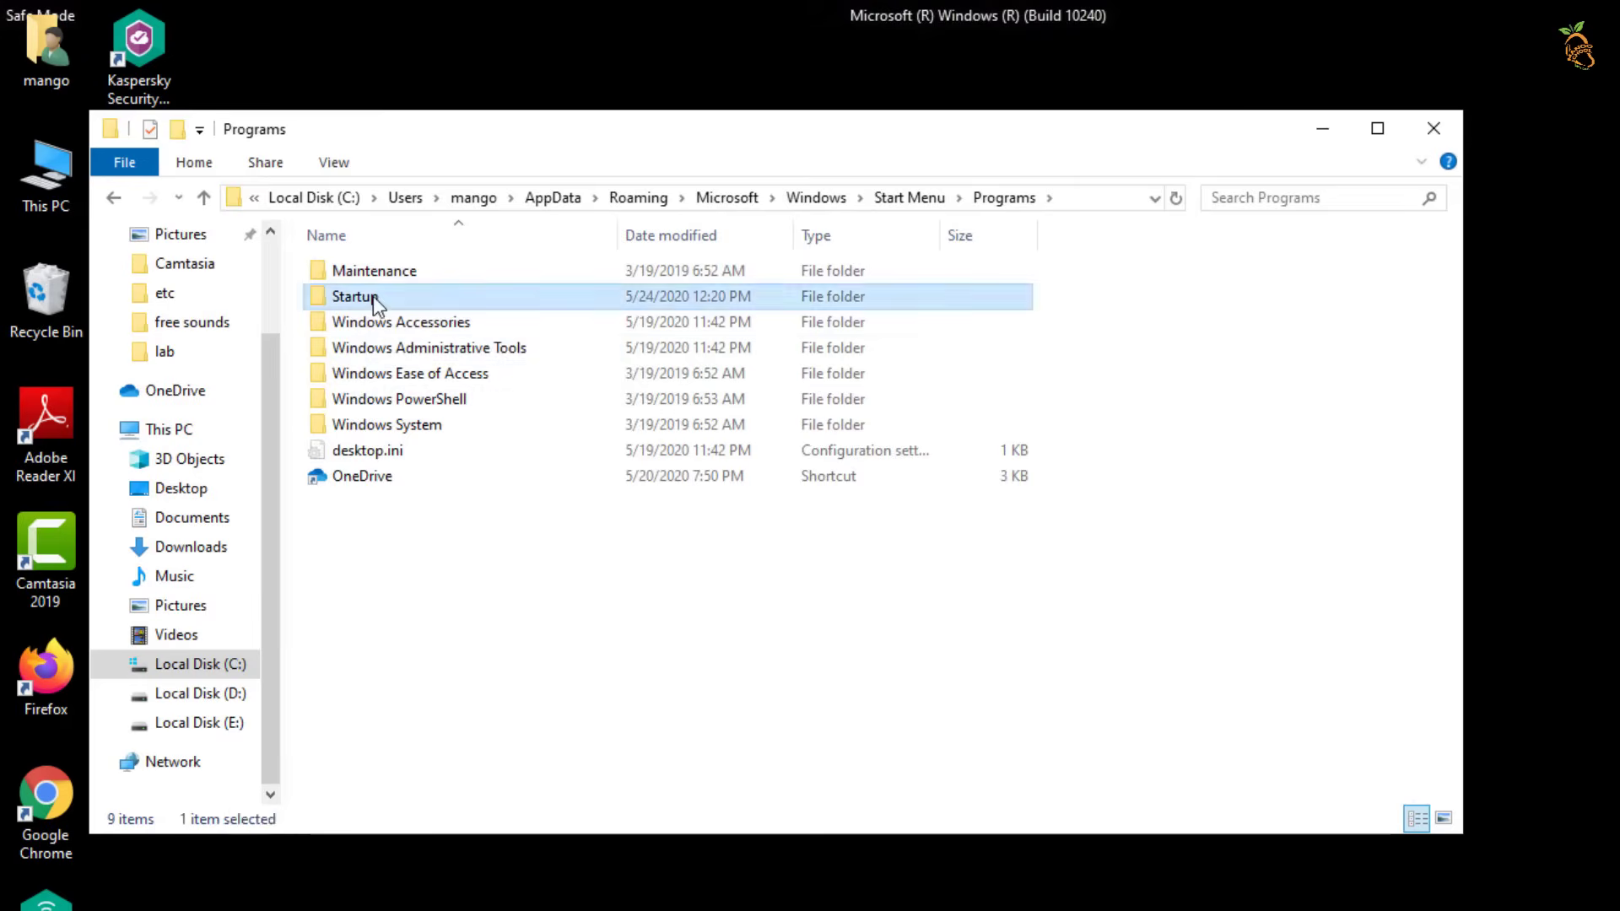
double_click(374, 297)
Delete 543654ttgd.exe, delself.bat, encrypt.pdb and rdpclip.exe from the user's Startup folder
left_click(439, 270)
left_click(397, 296)
left_click(388, 351)
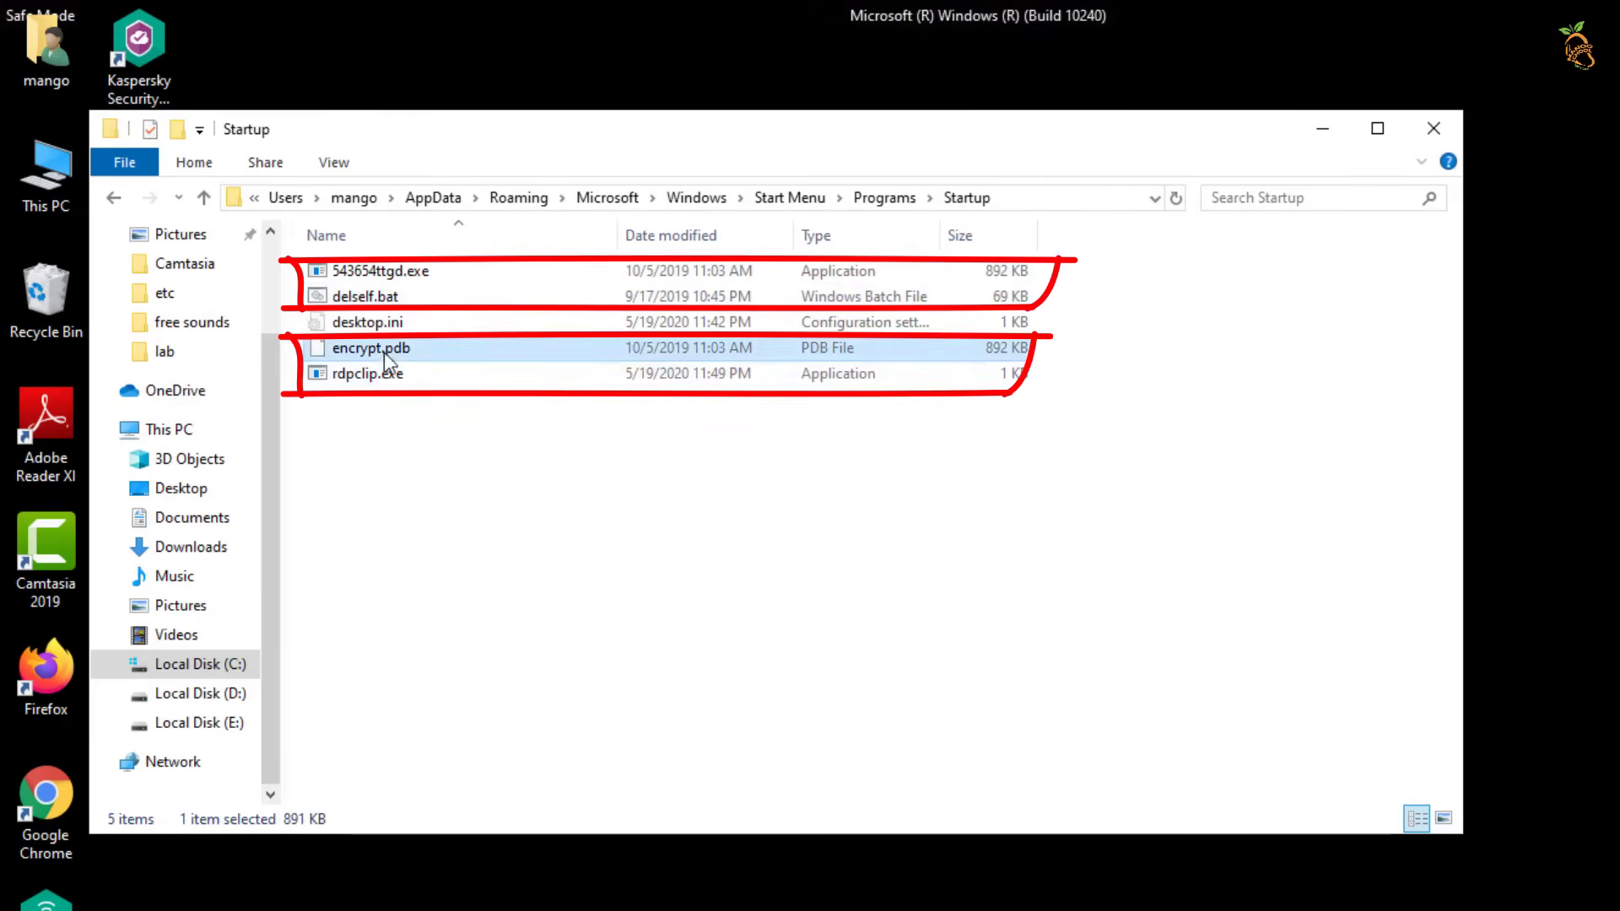
left_click(383, 377)
left_click_drag(403, 443, 348, 351)
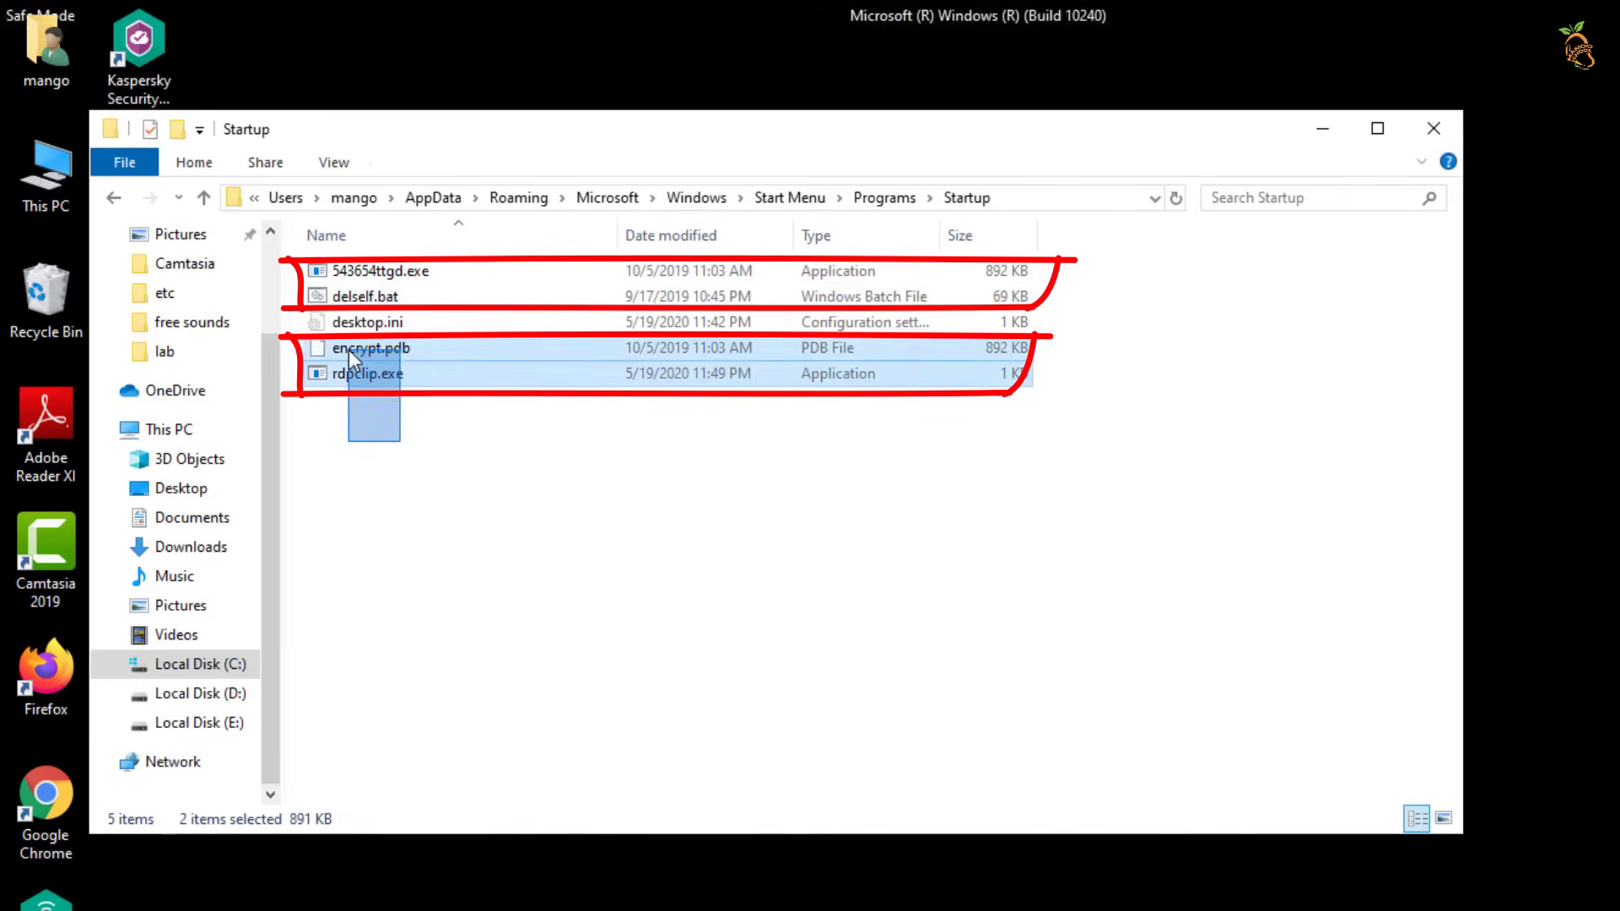
left_click(365, 296, "ctrl")
left_click(380, 271, "ctrl")
right_click(424, 378)
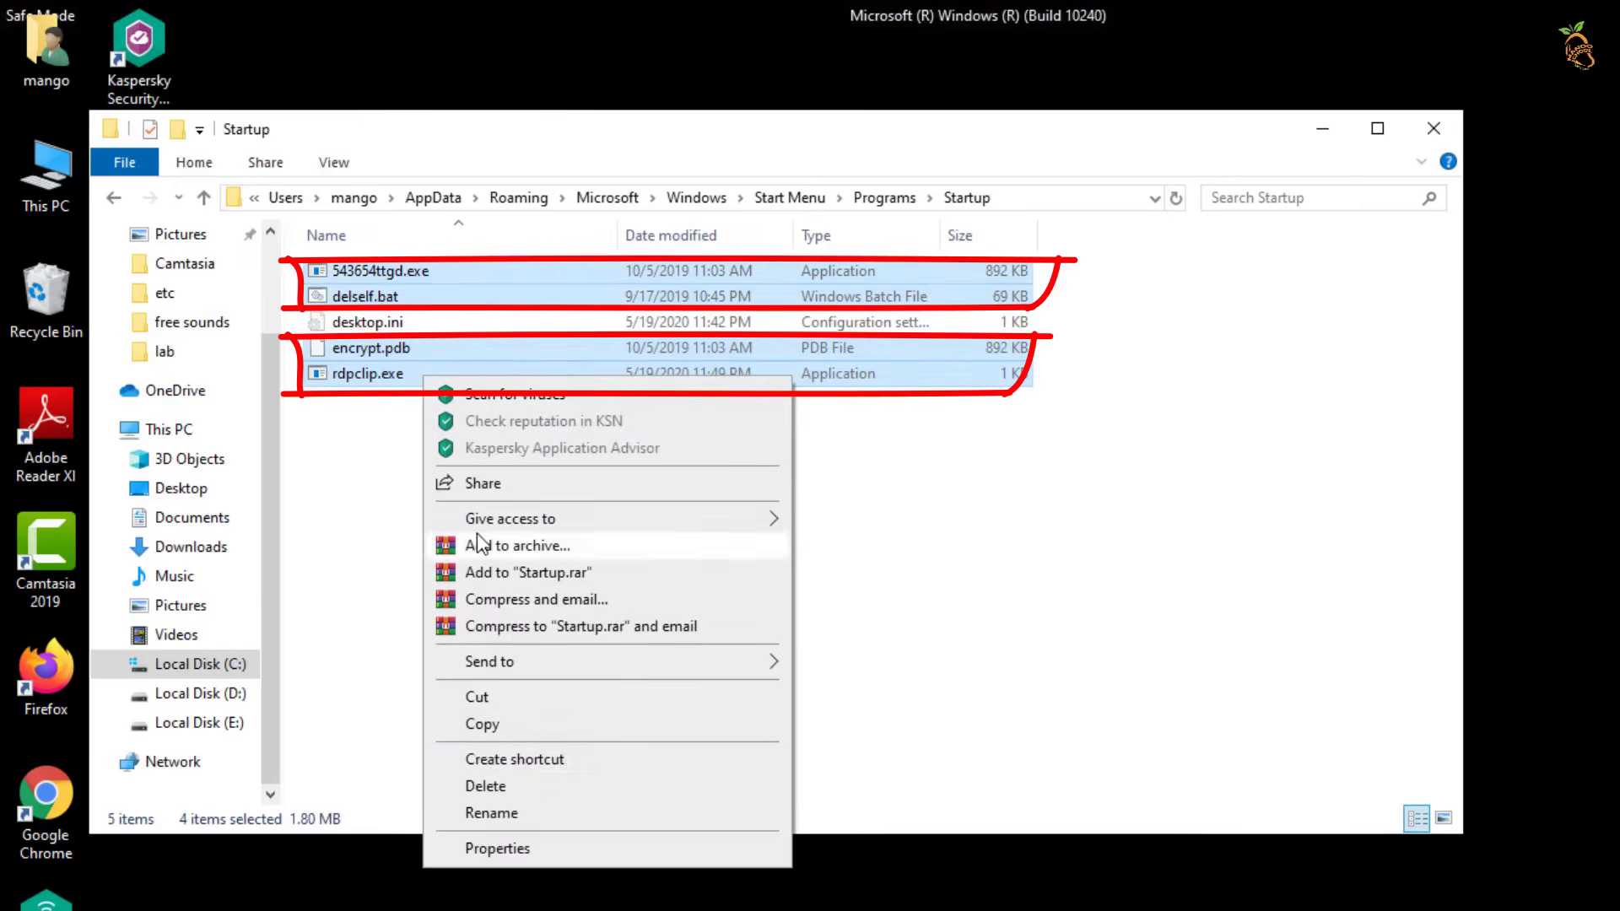
left_click(487, 791)
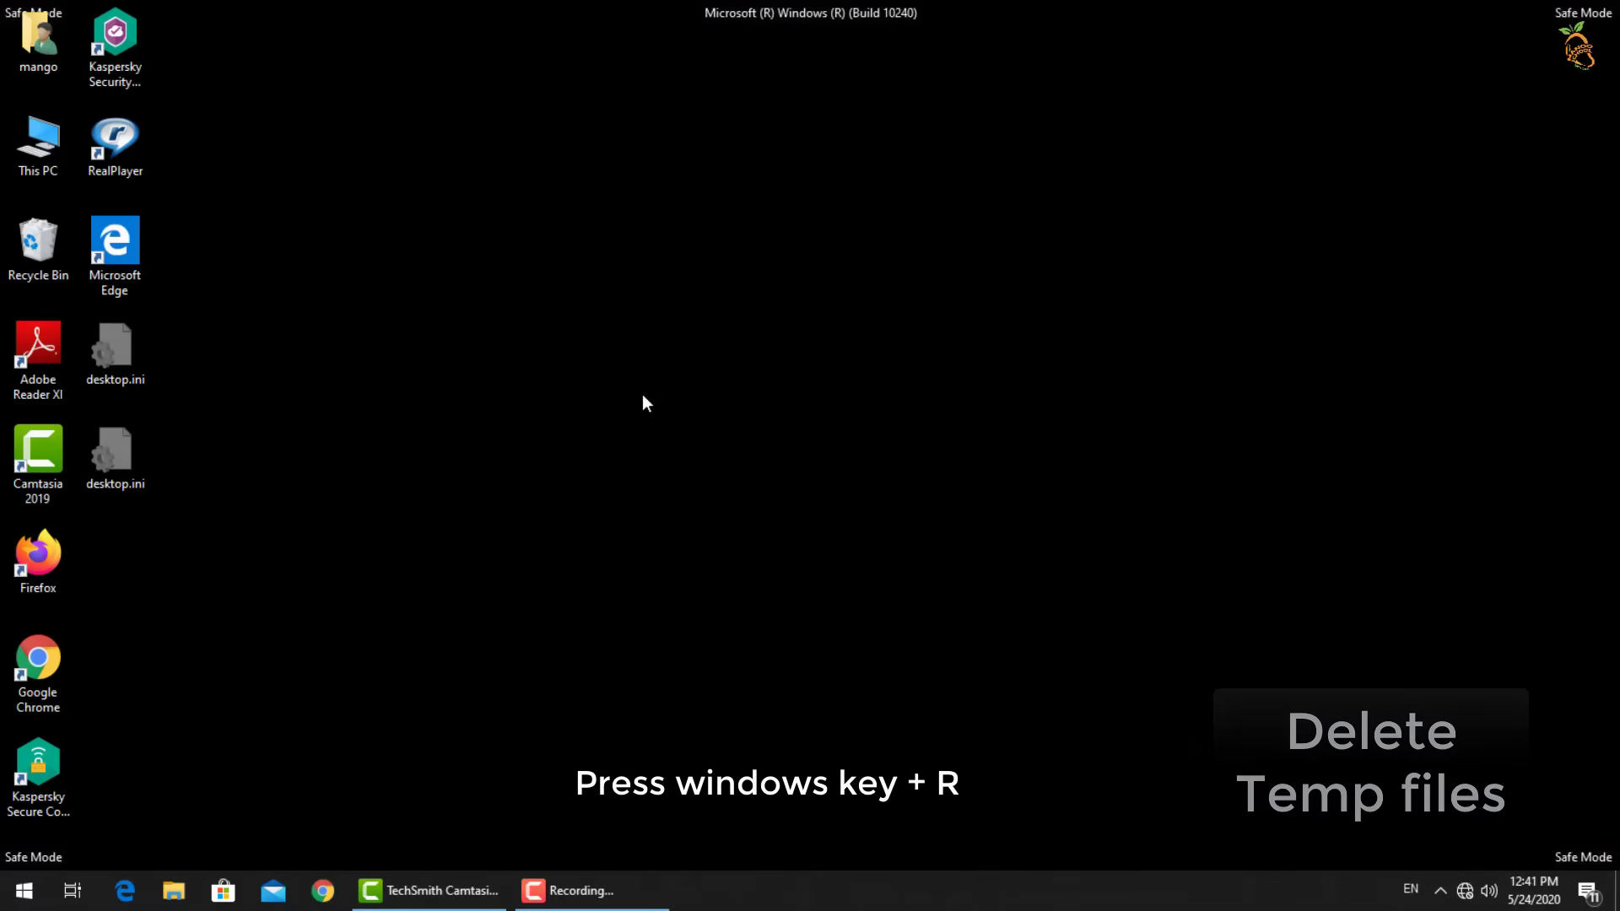
Open the %temp% folder from the Run box
key("super+r")
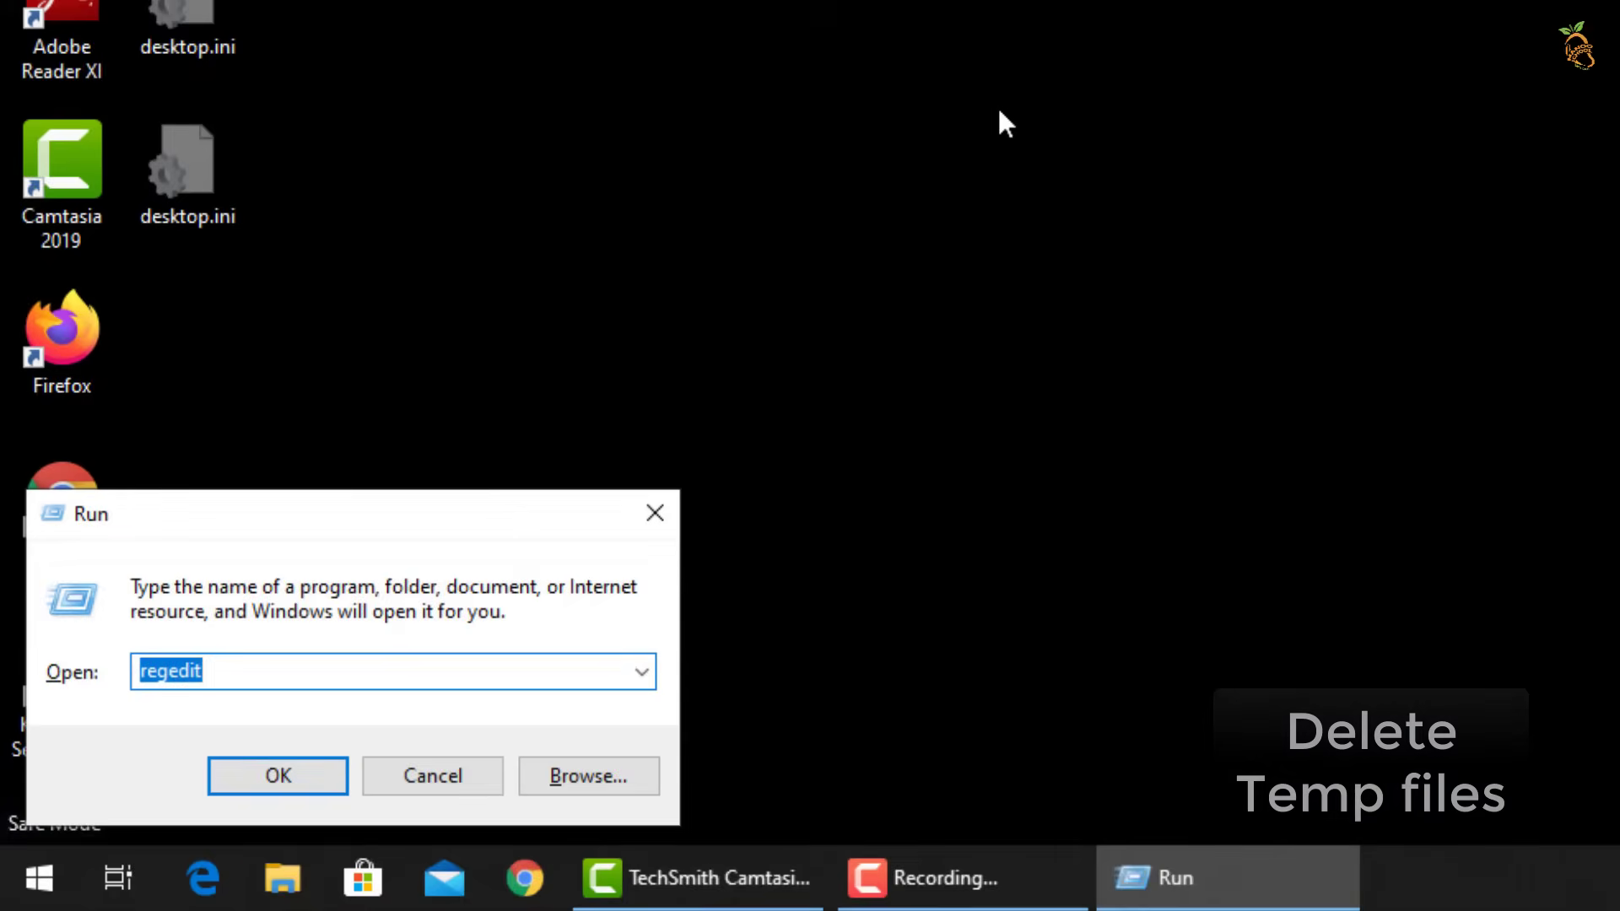
type("%temp%")
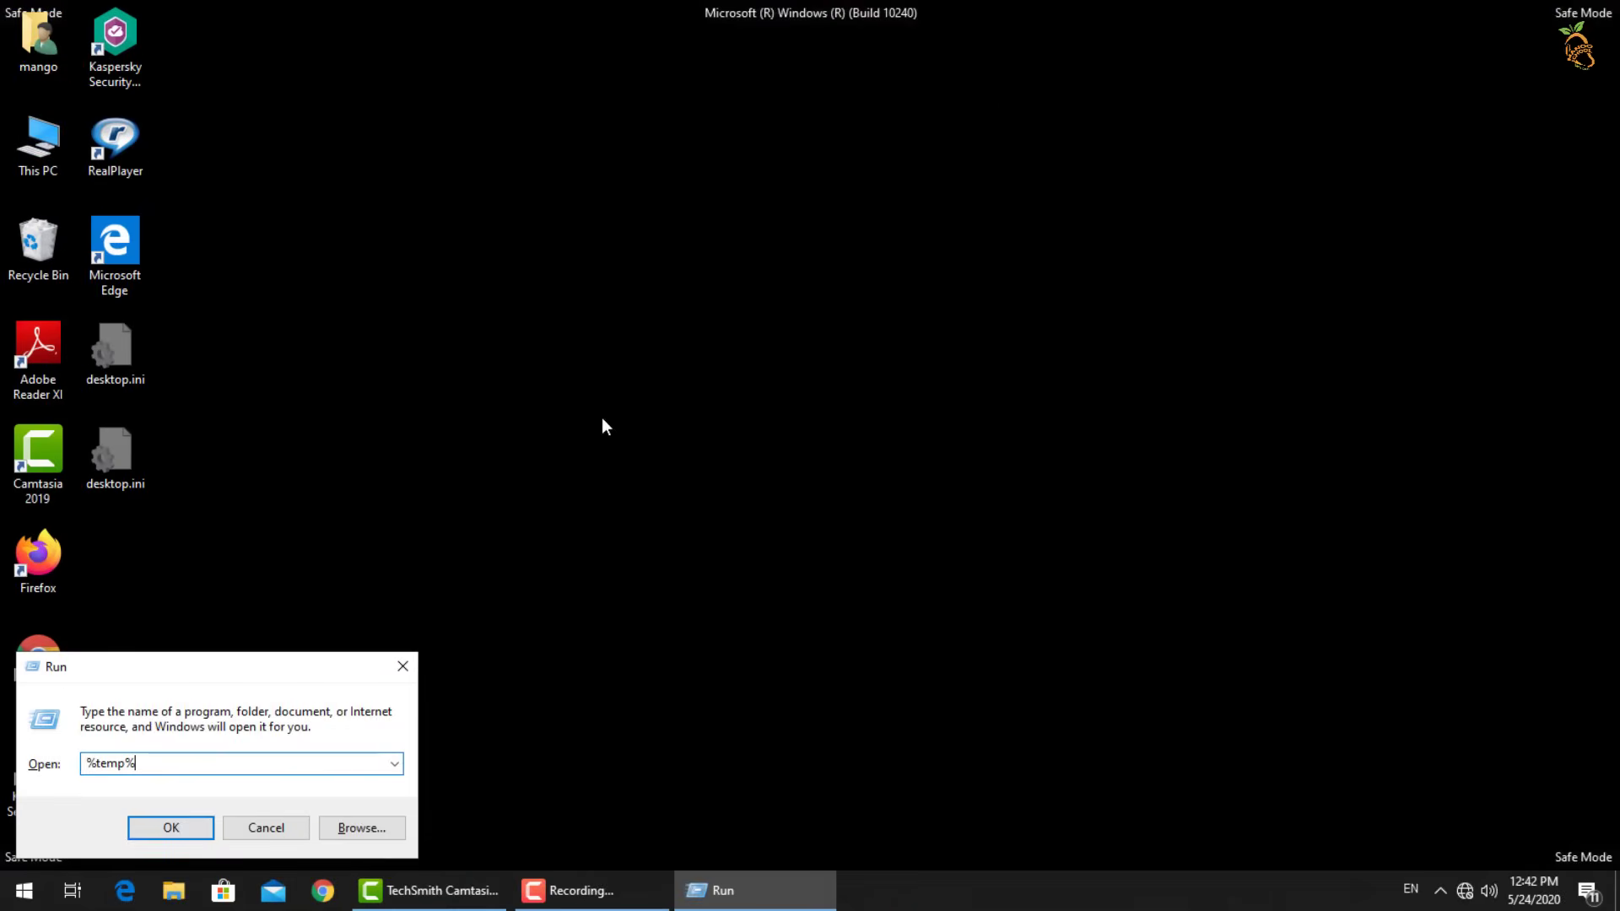
left_click(281, 772)
Delete all Temp folder contents, skipping in-use items, then close the window
key("ctrl+a")
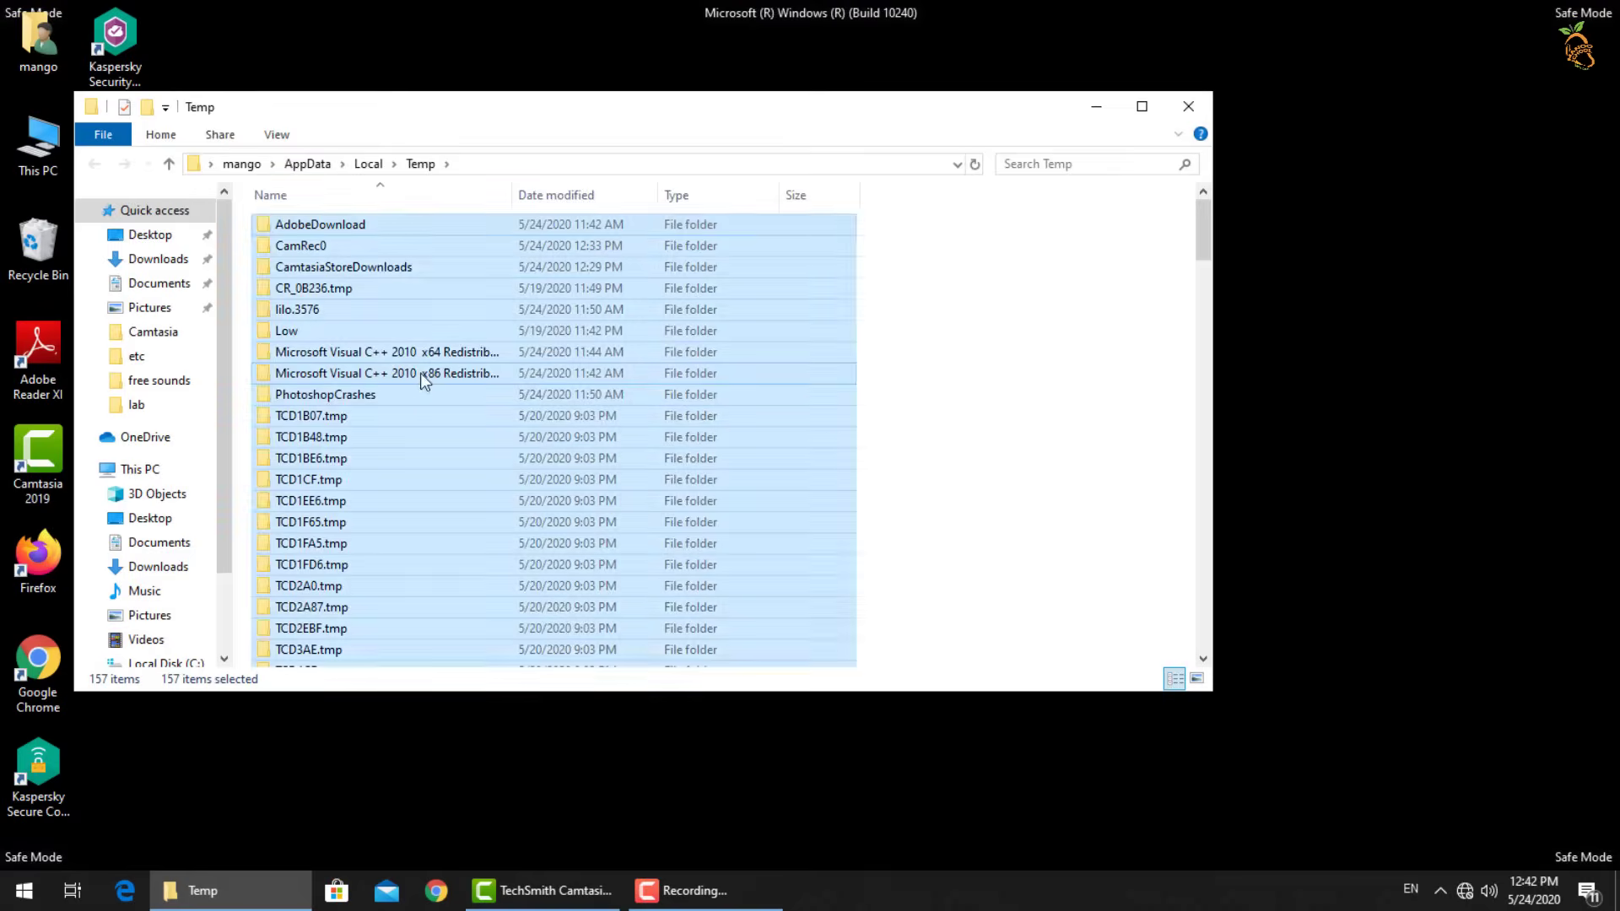
right_click(423, 376)
left_click(473, 714)
left_click(752, 348)
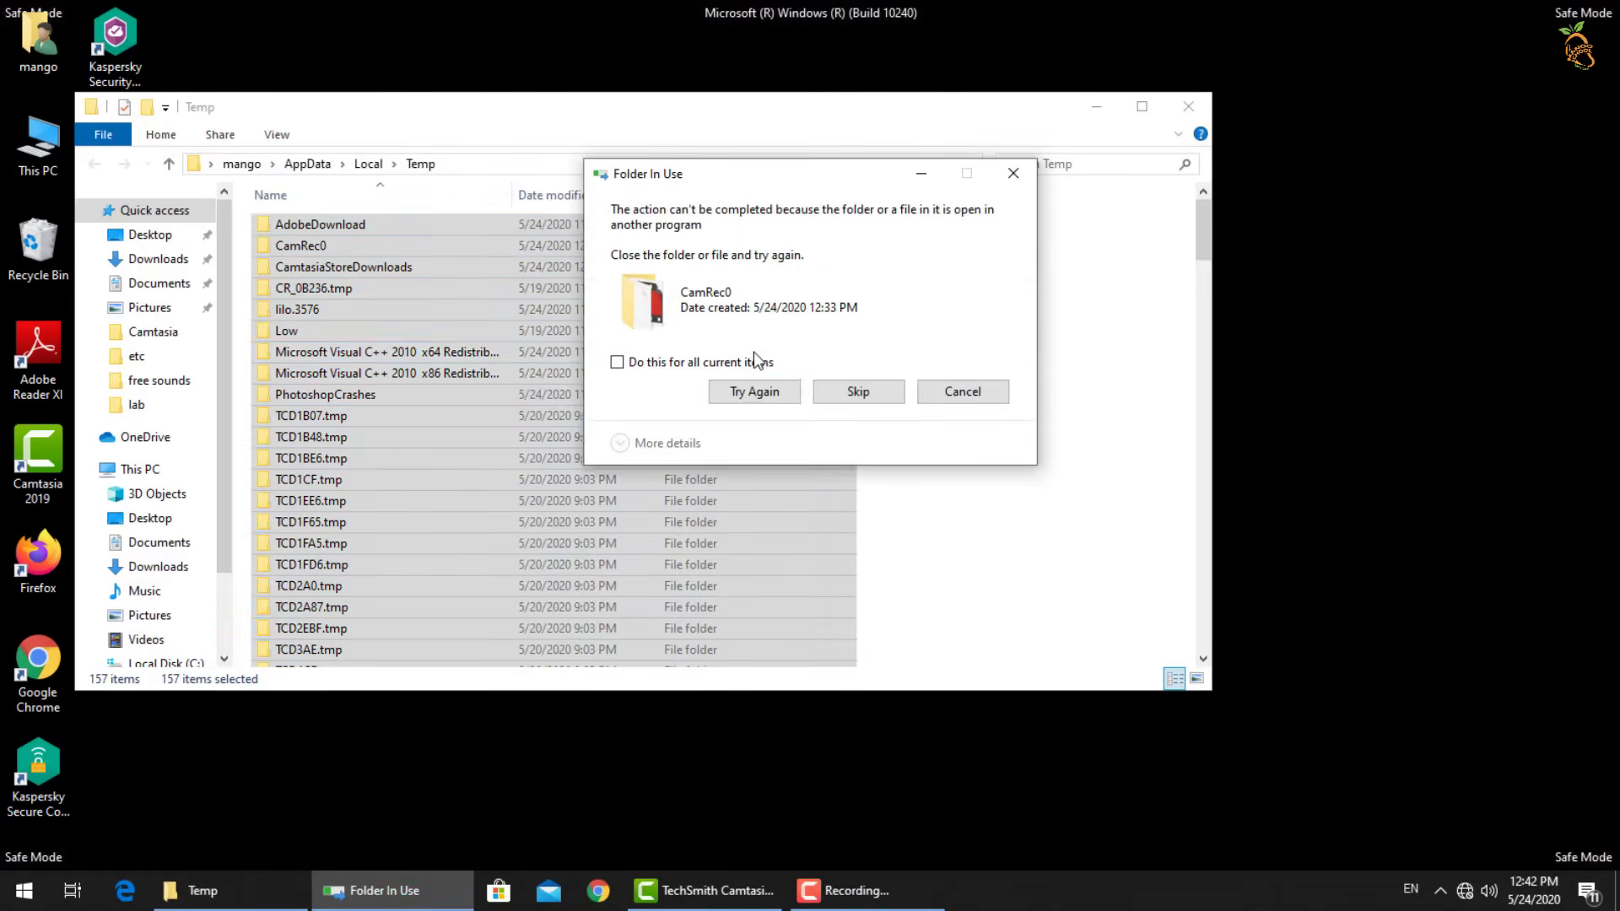
left_click(763, 390)
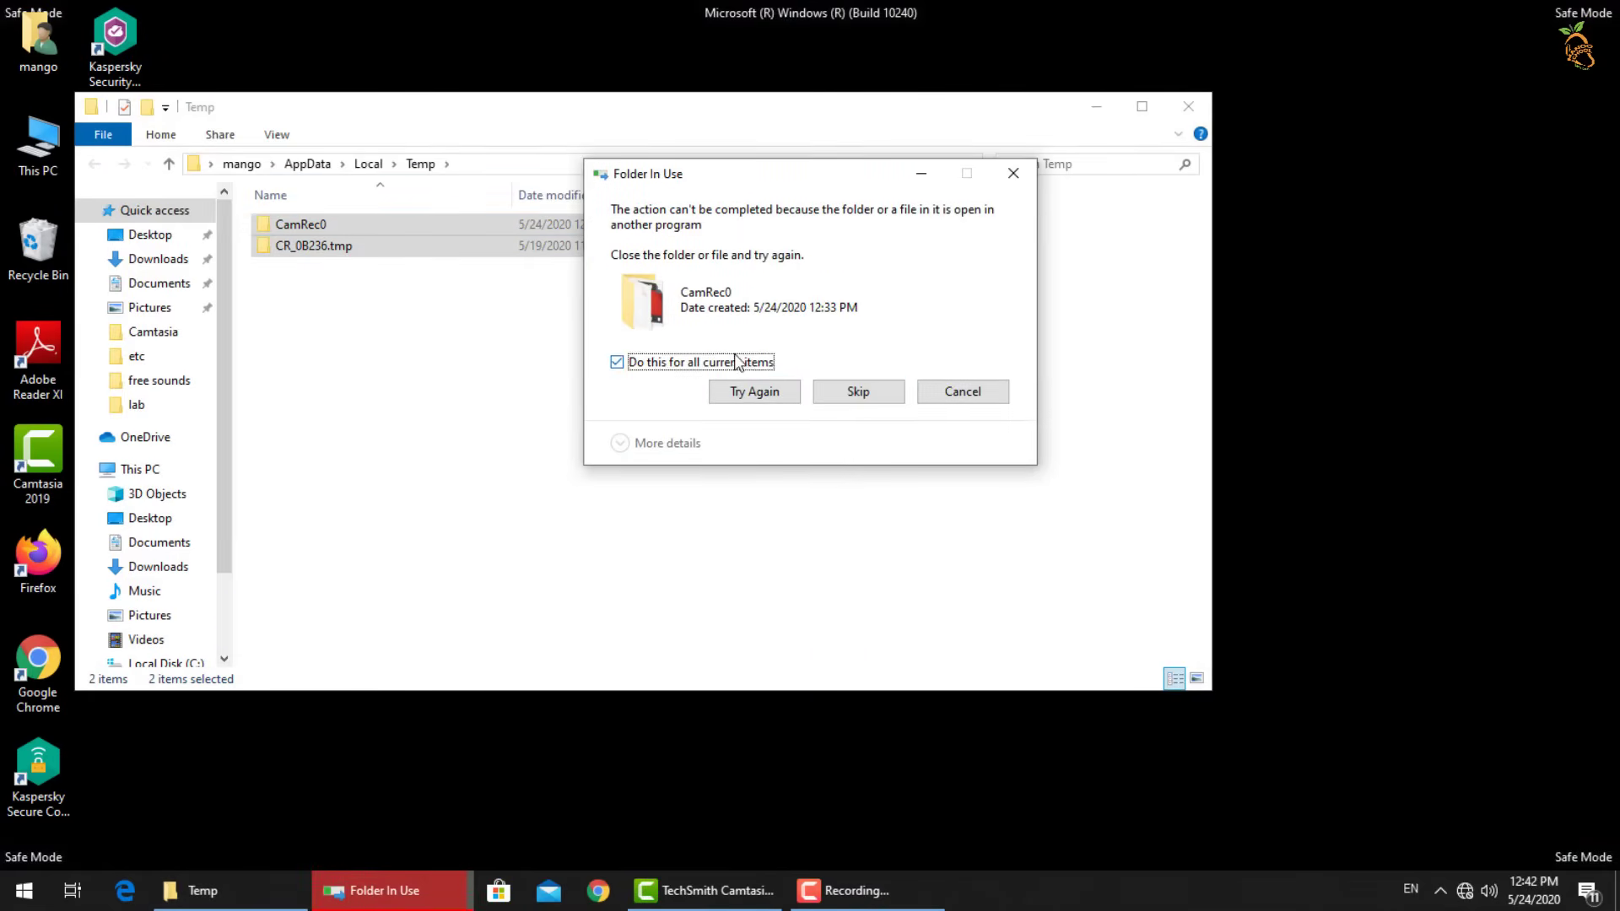
left_click(854, 393)
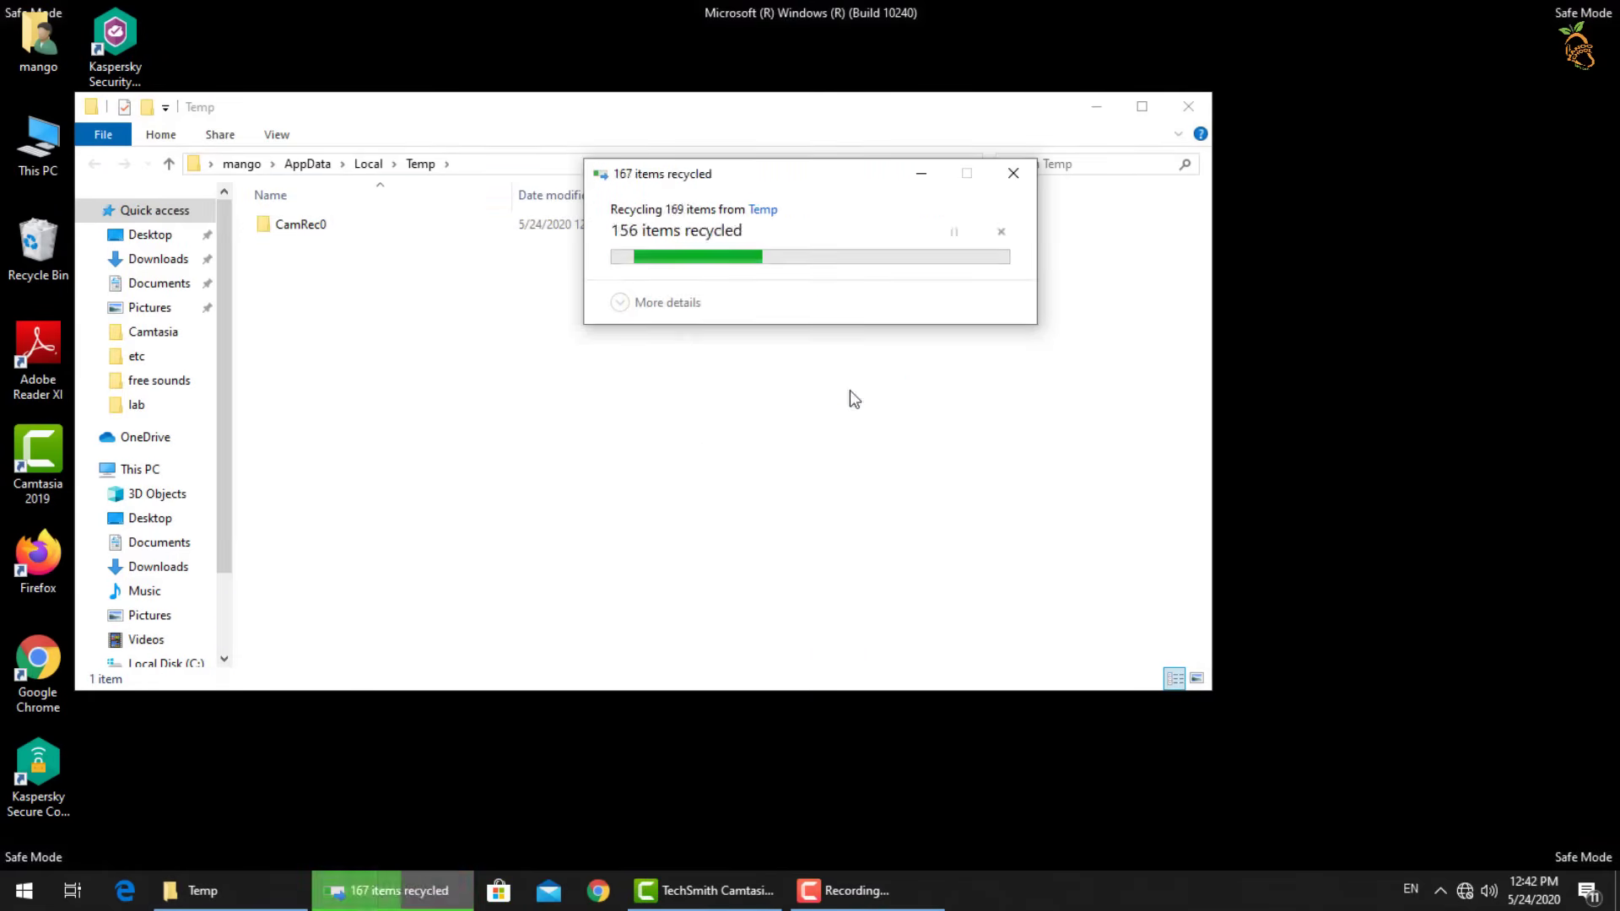
left_click(1188, 106)
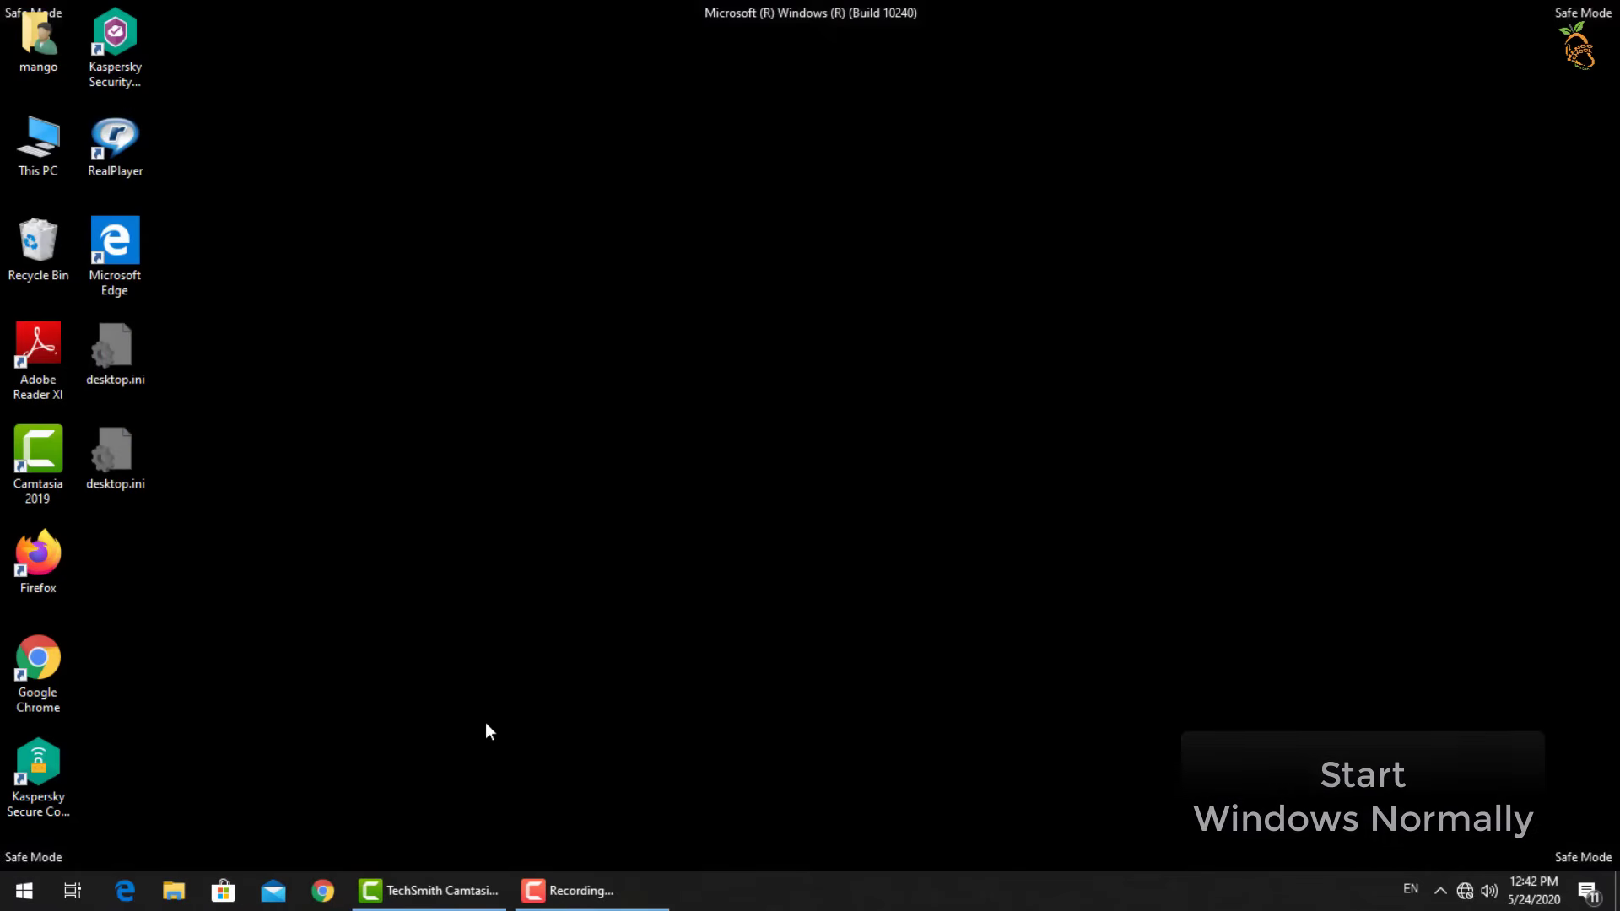
Run msconfig again and clear the Safe boot checkbox on the Boot tab
key("super+r")
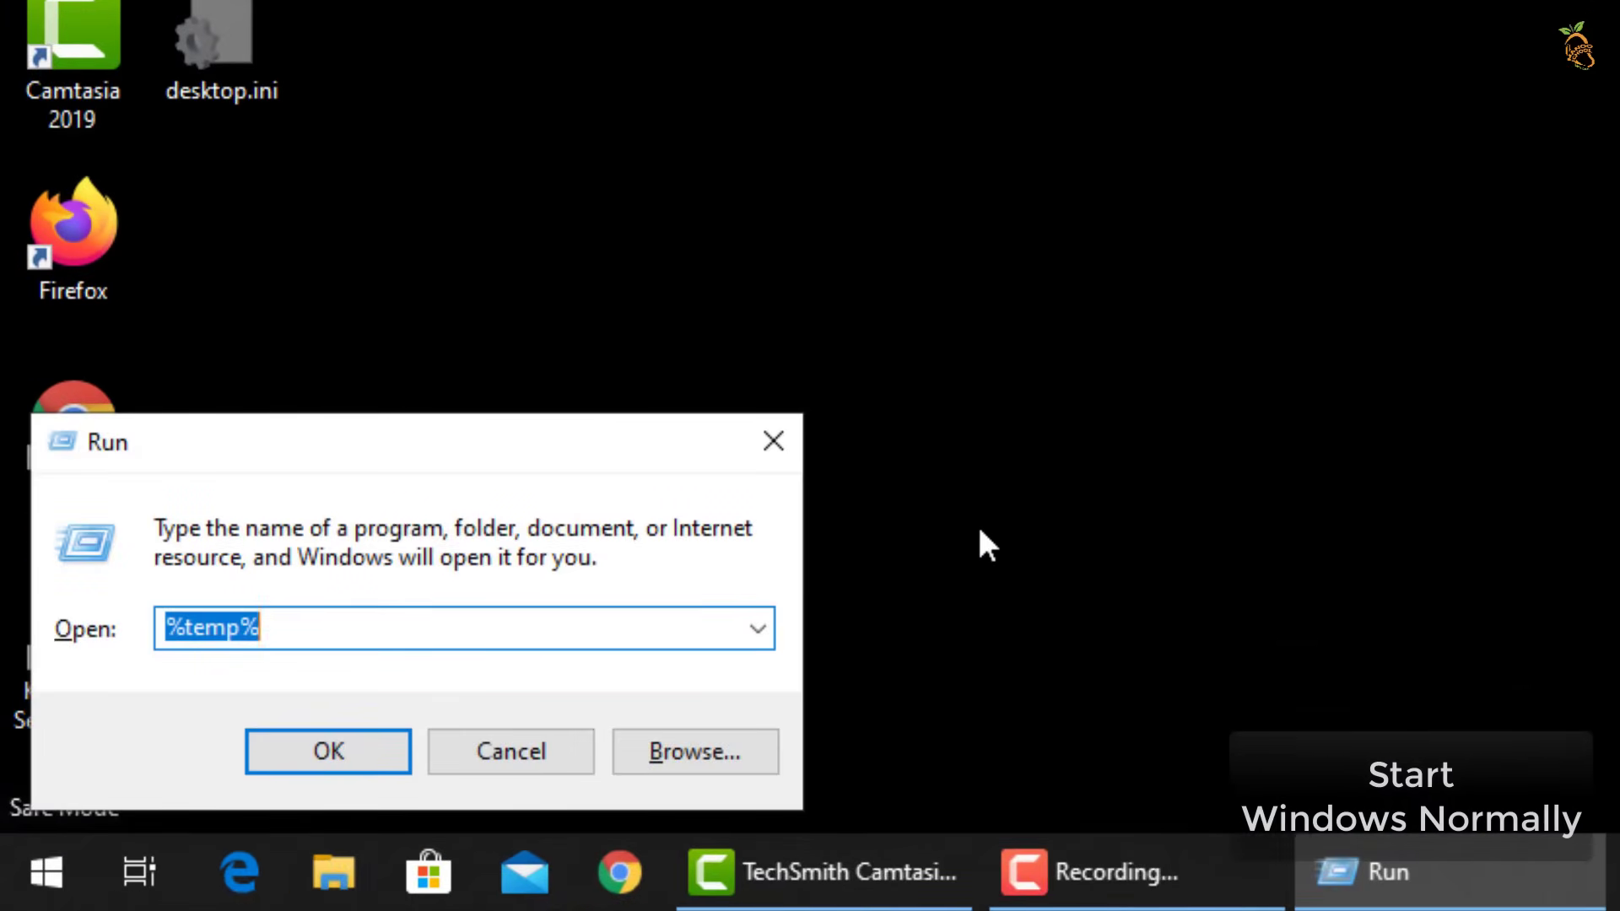
type("msconf")
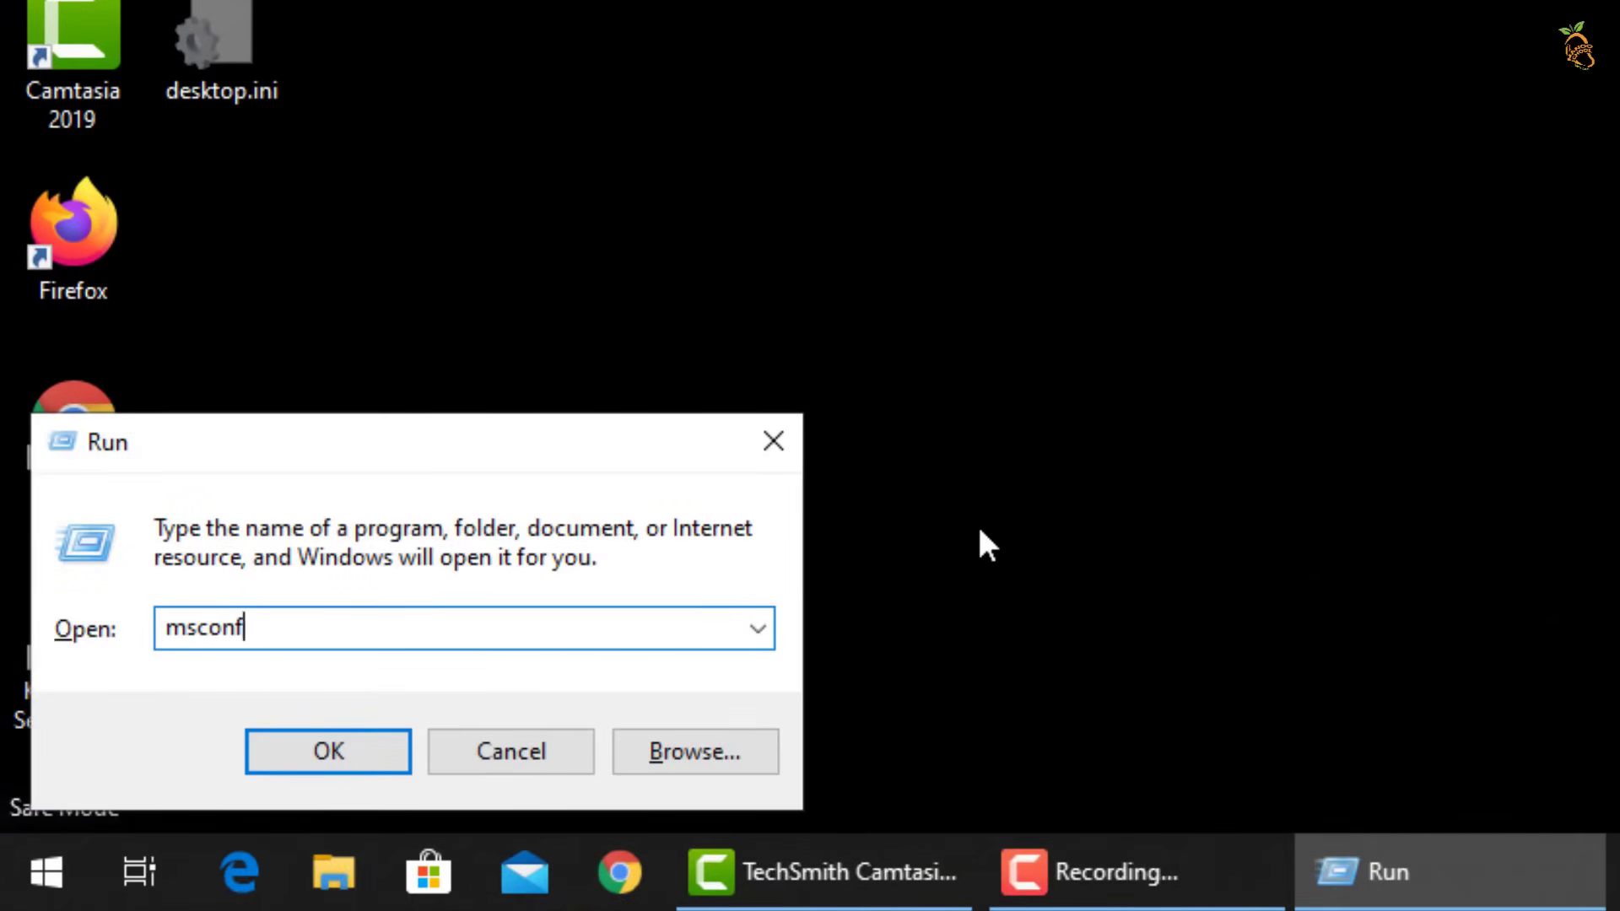
type("ig")
left_click(372, 756)
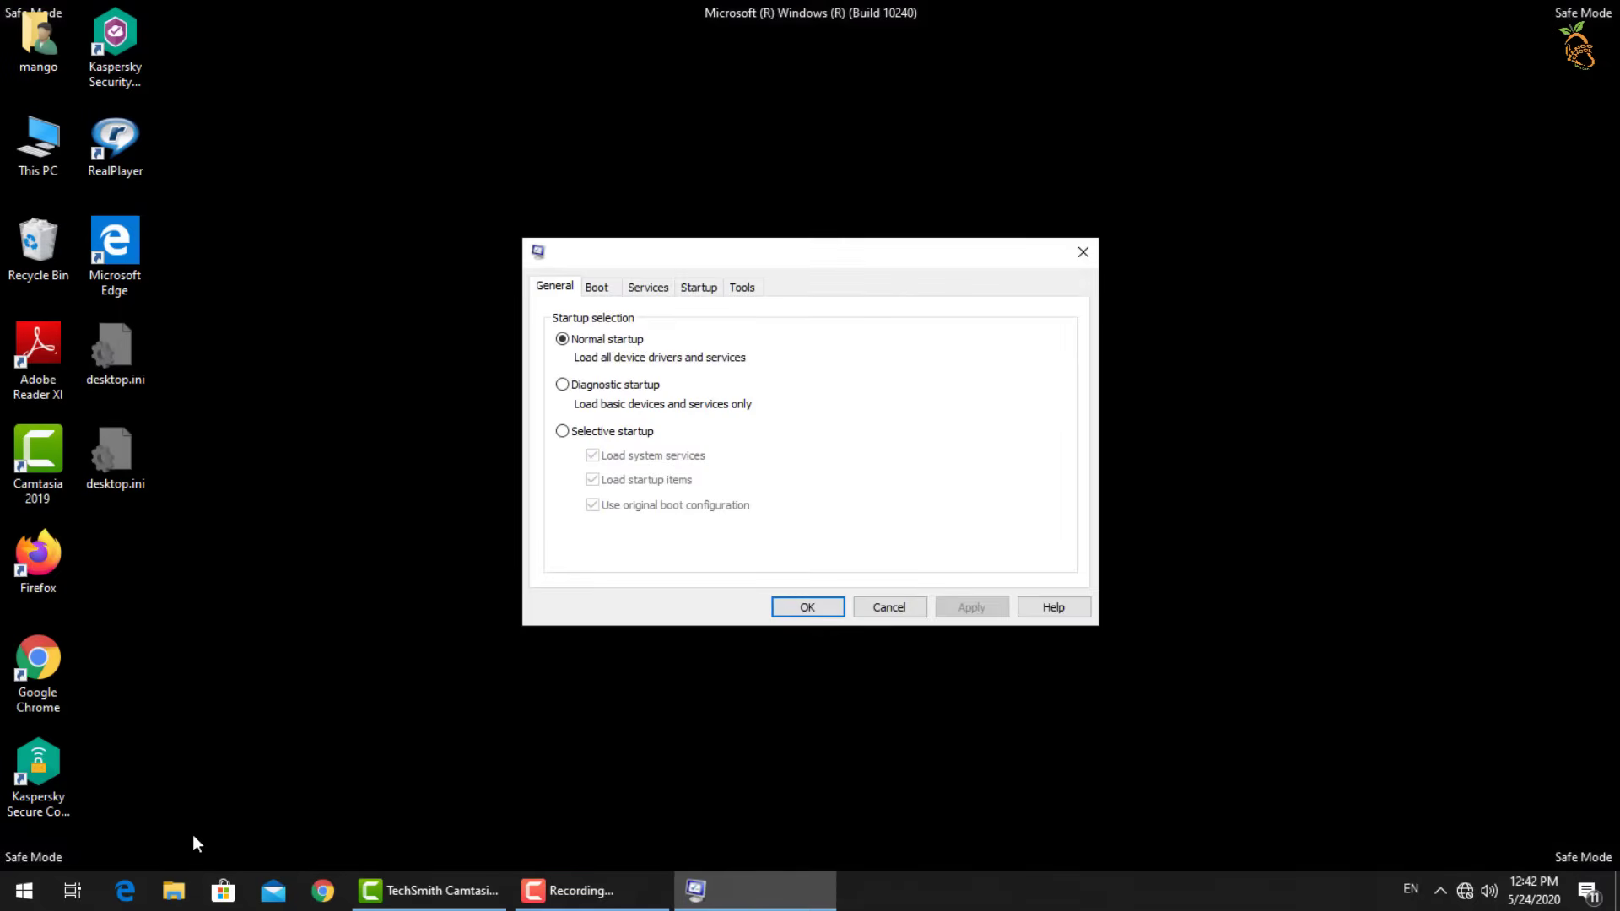
left_click(594, 291)
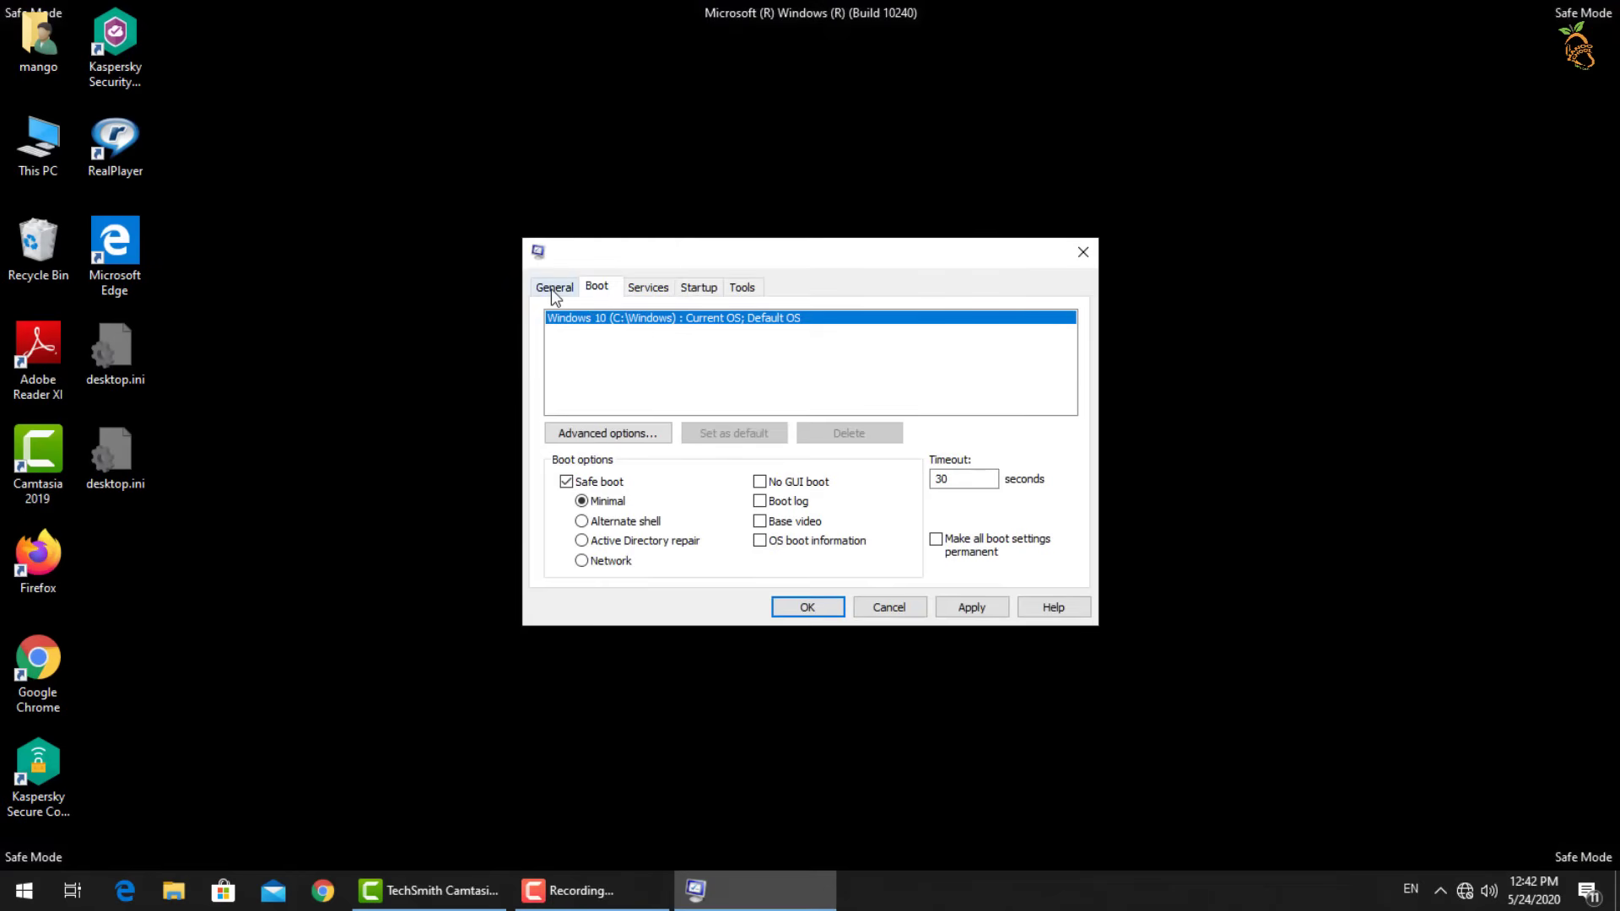
left_click(554, 288)
left_click(598, 289)
left_click(598, 484)
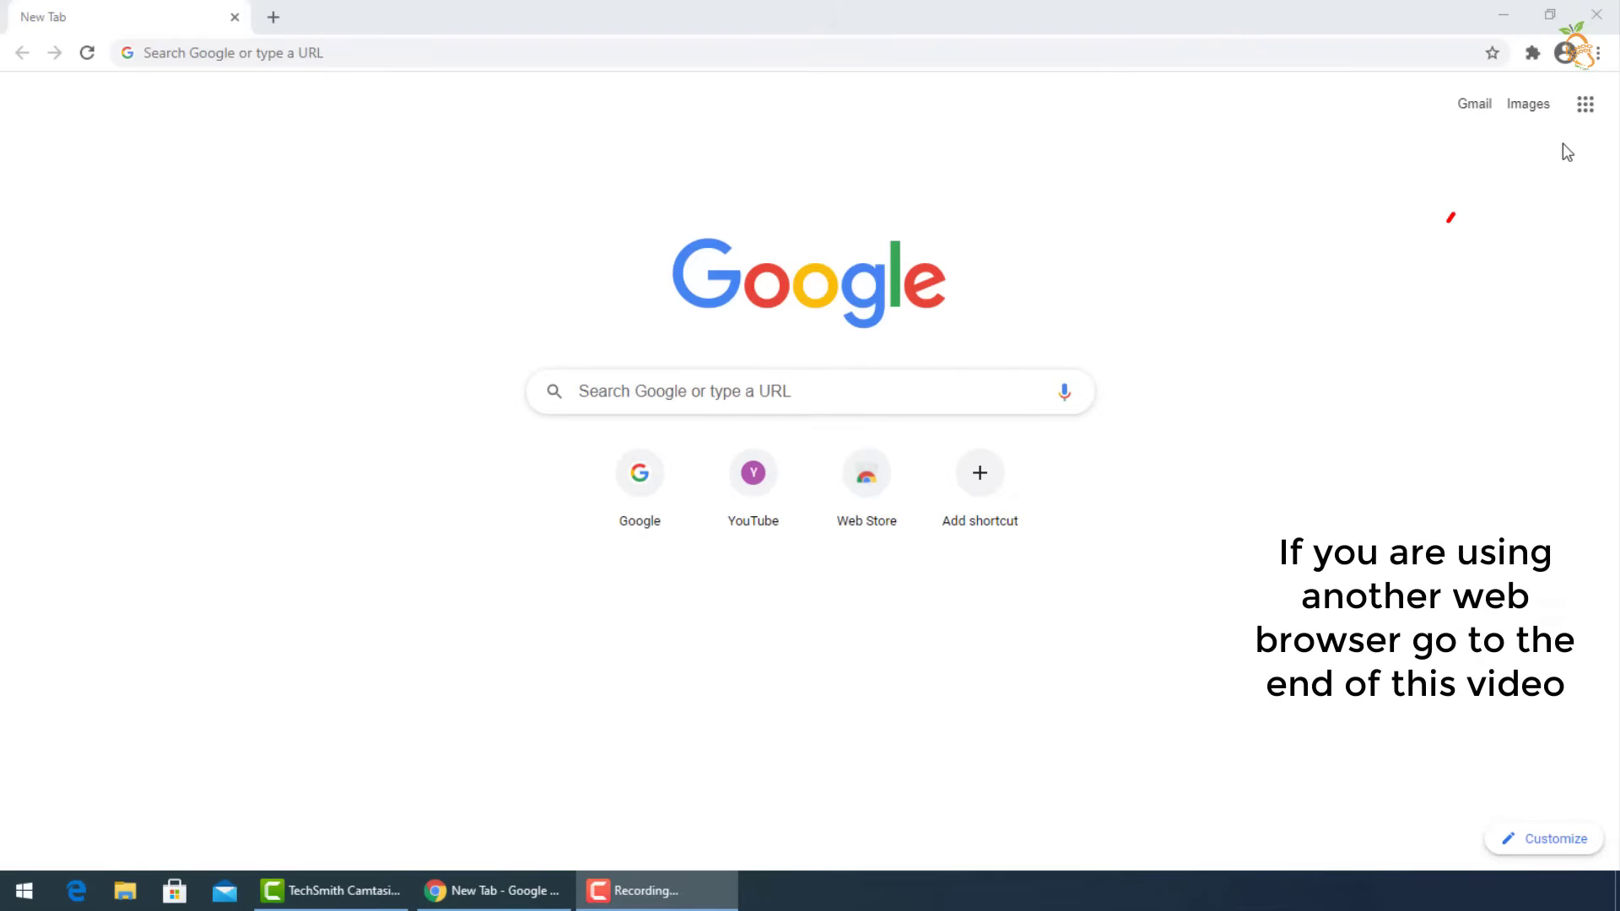
Open Chrome's Clear browsing data options and choose Last 7 days
left_click(1597, 53)
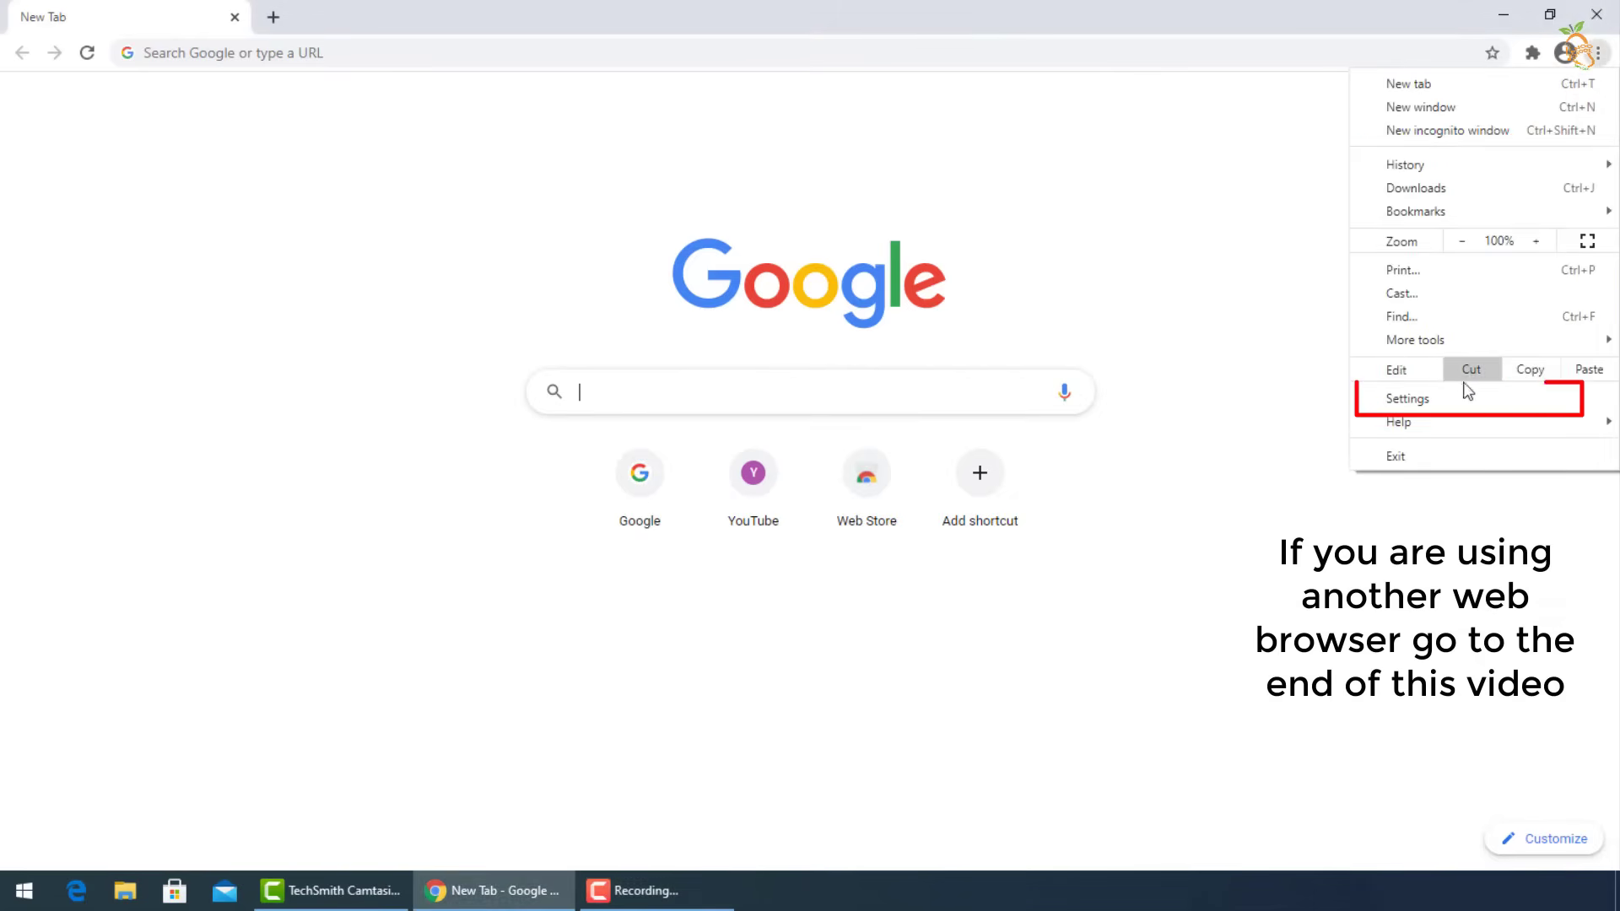
left_click(1457, 407)
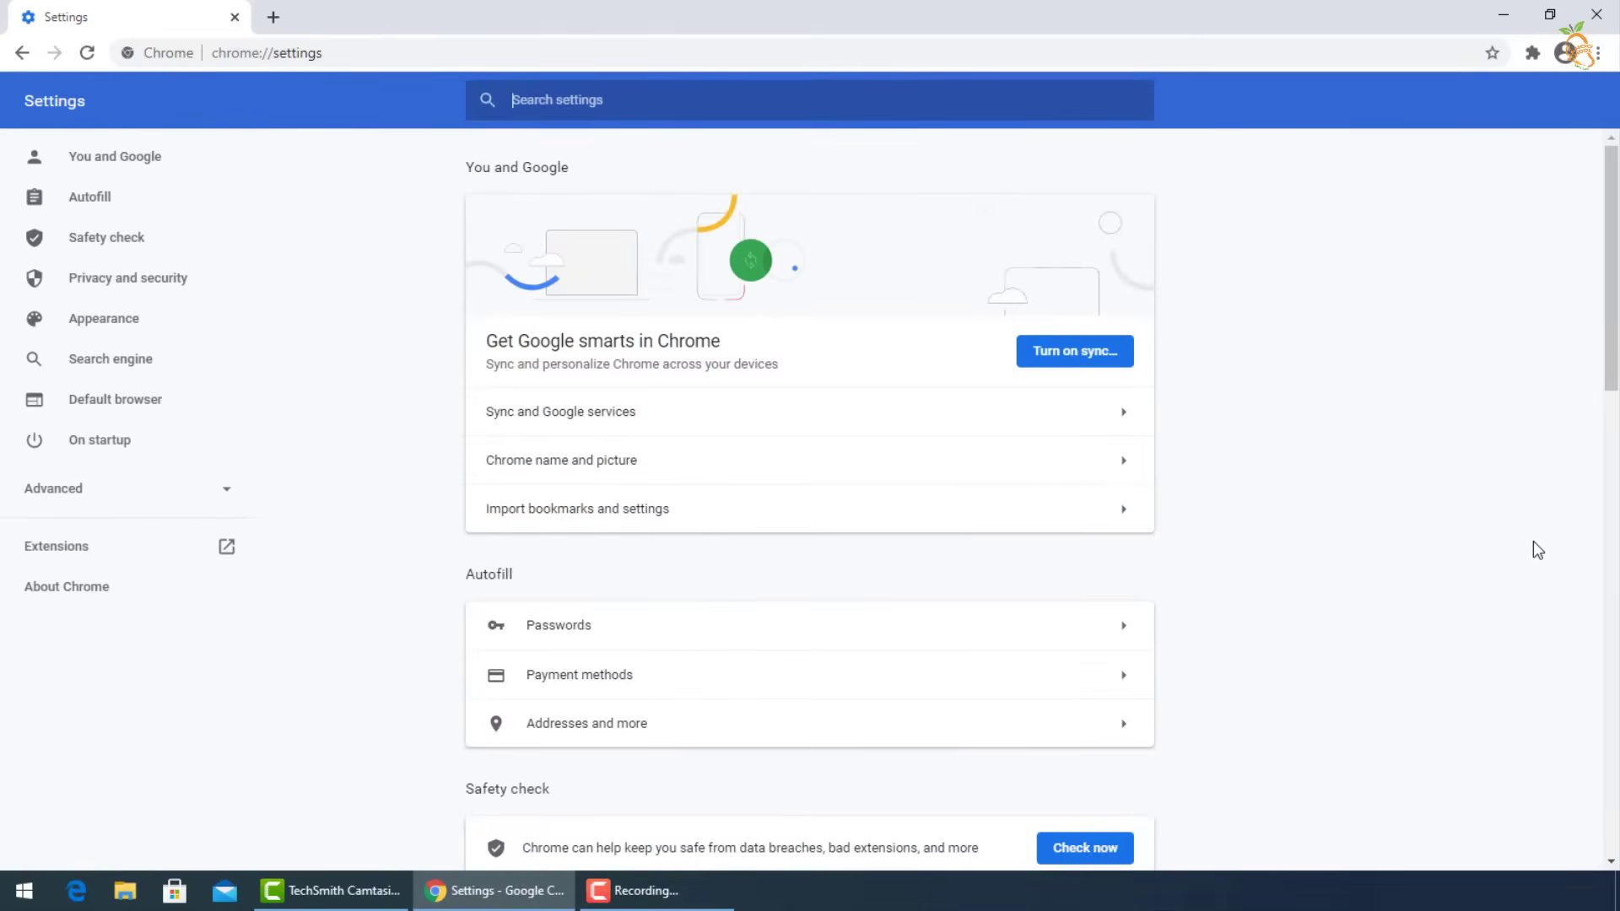
scroll(1380, 589, "down", 5)
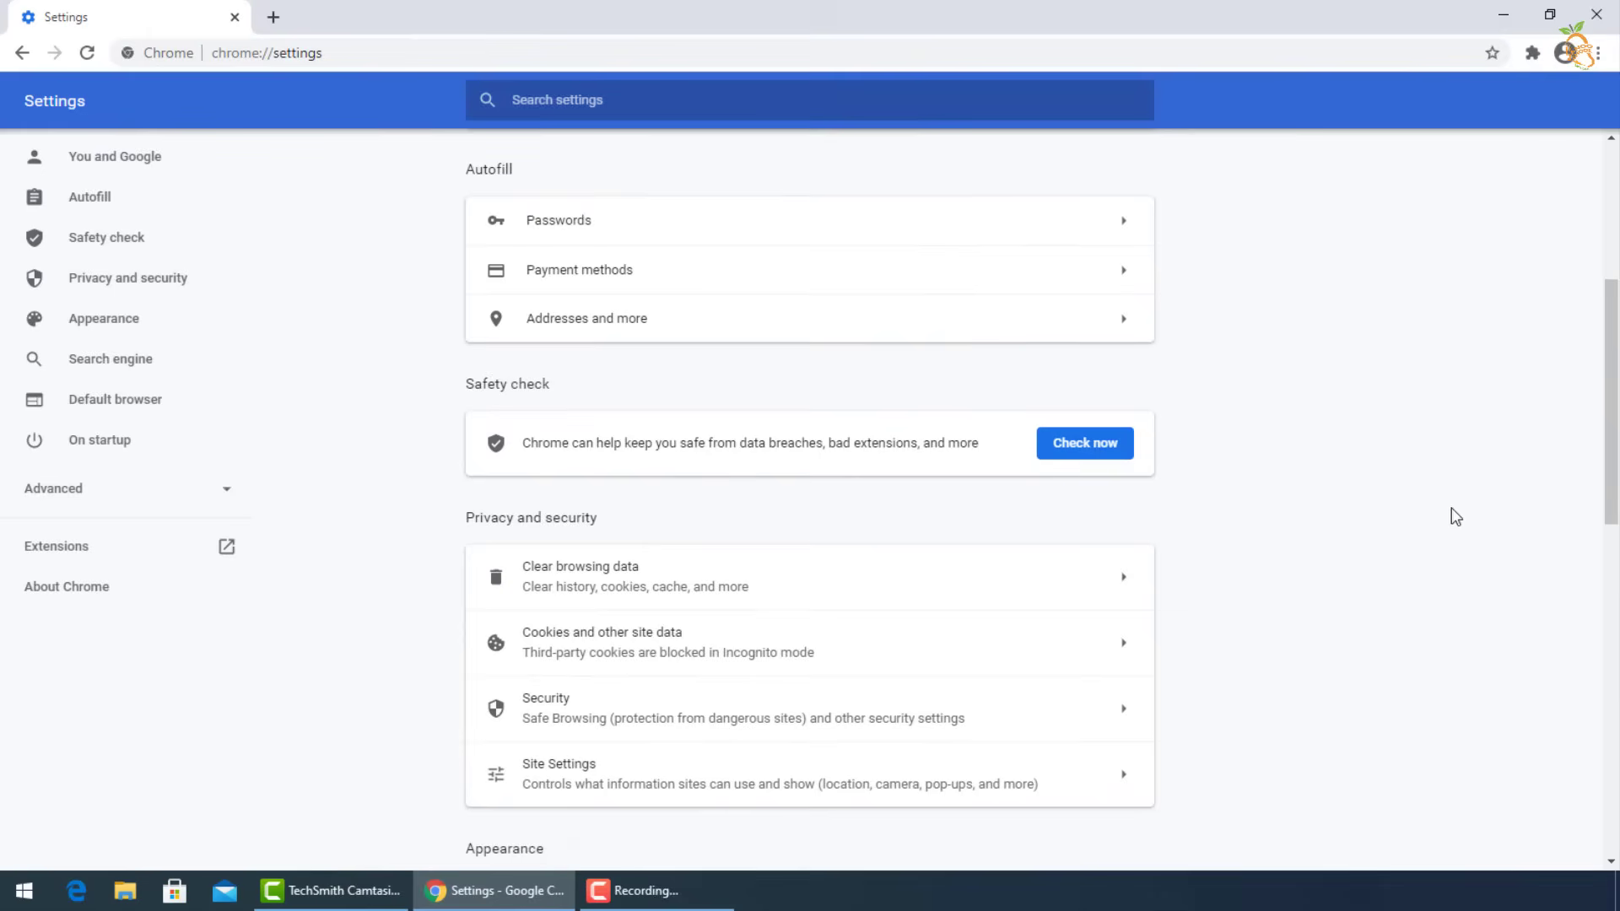
left_click(622, 585)
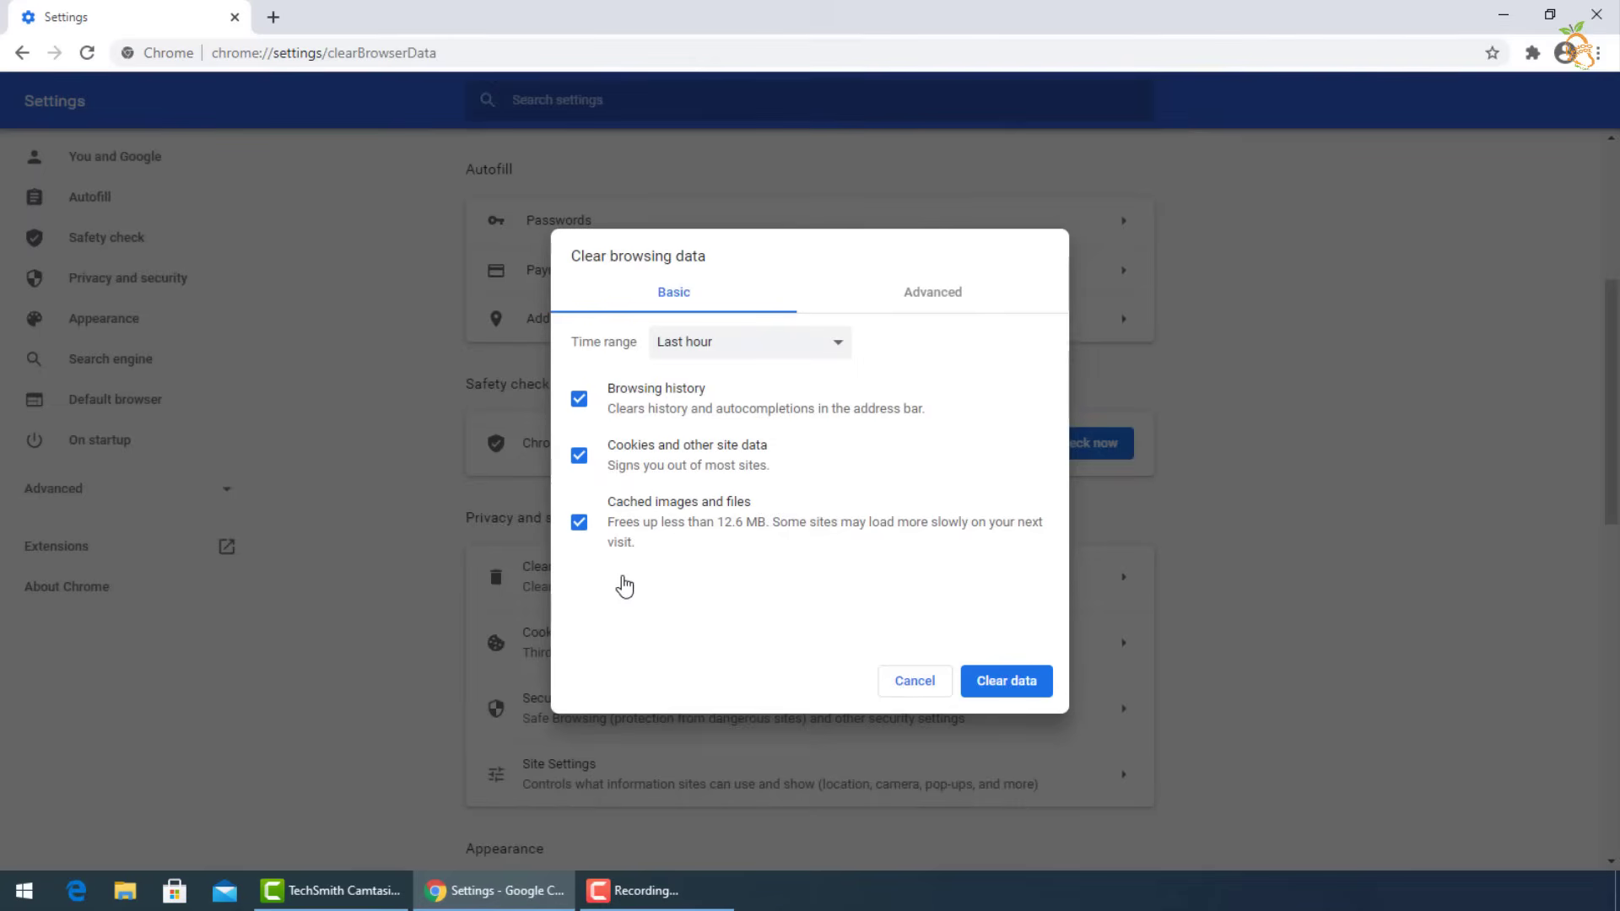
left_click(833, 350)
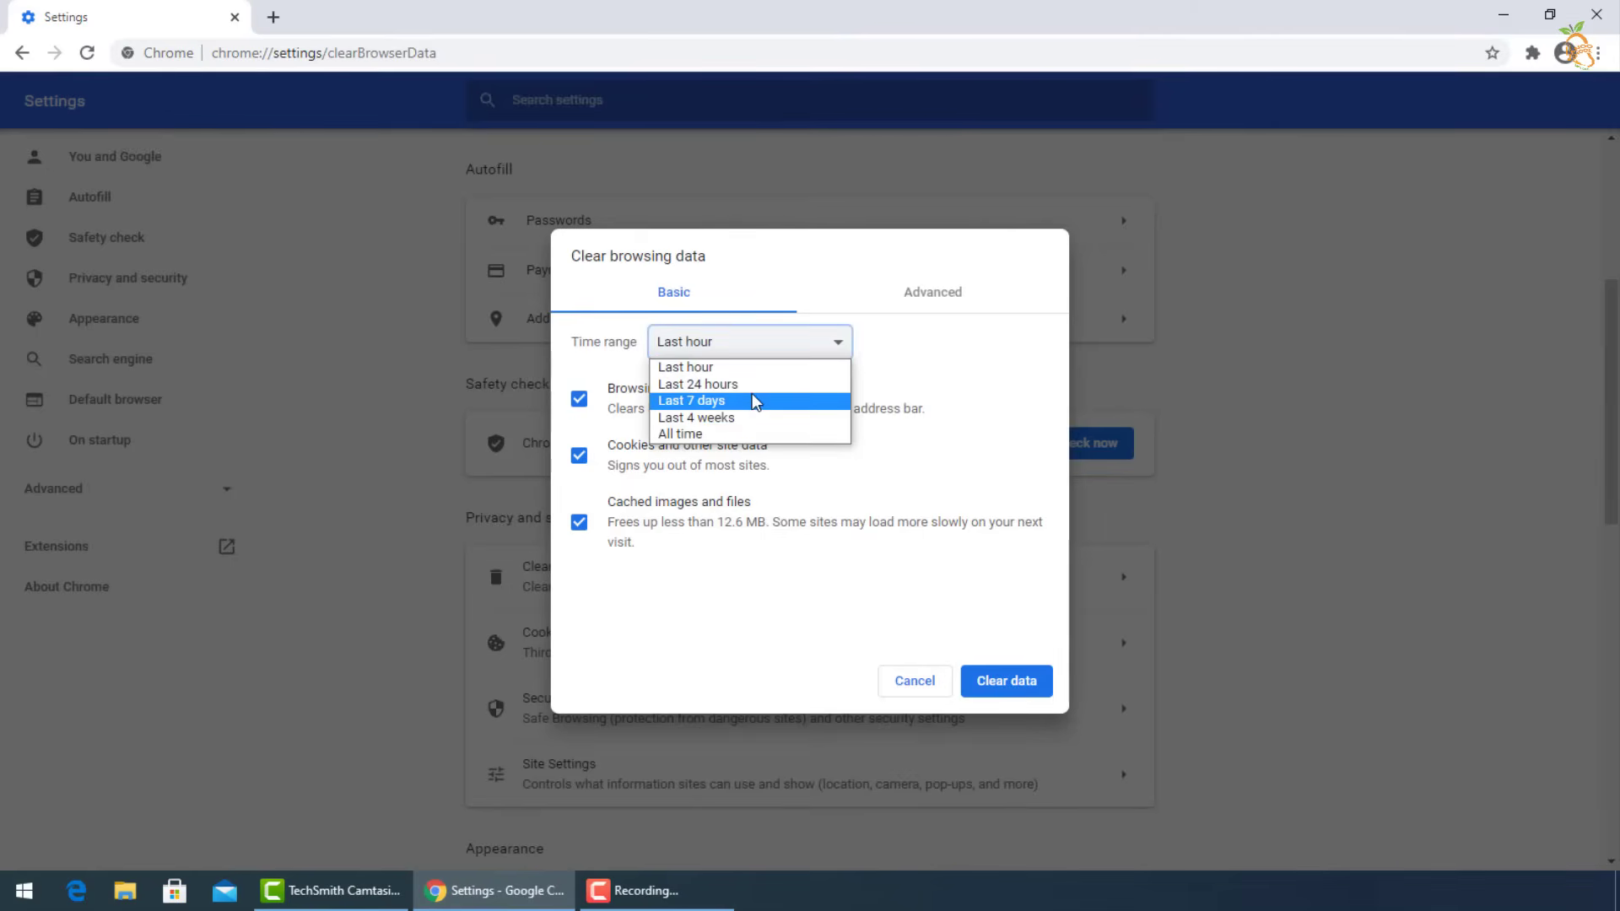
left_click(752, 400)
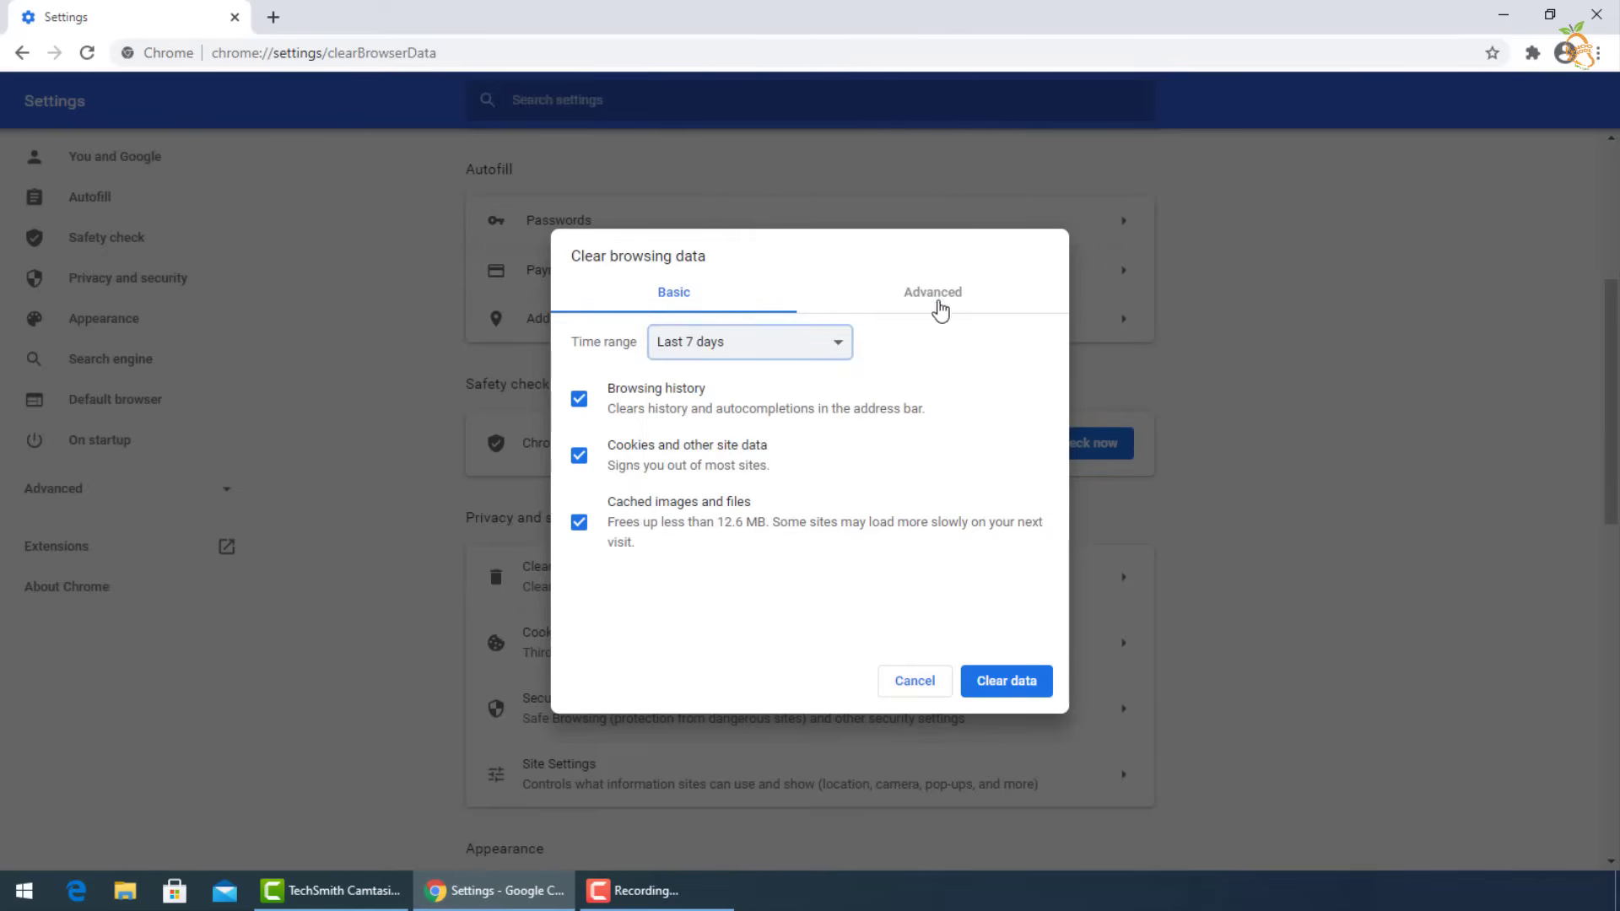
On the Advanced tab, set Last 7 days, include passwords and hosted app data, and clear
left_click(939, 302)
left_click(824, 344)
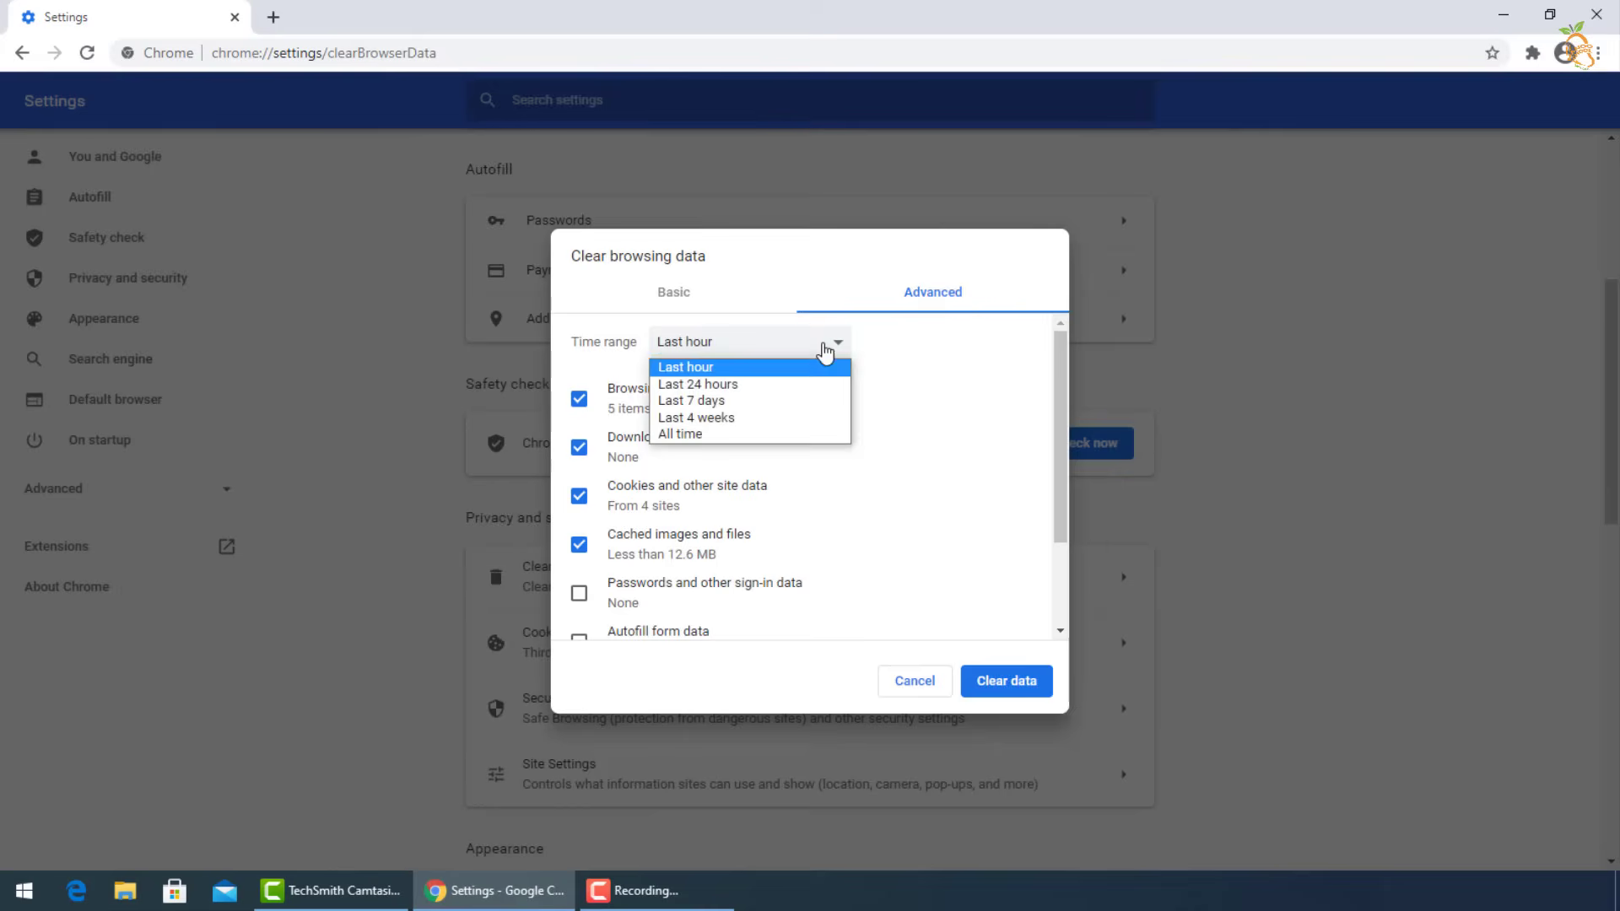
left_click(787, 404)
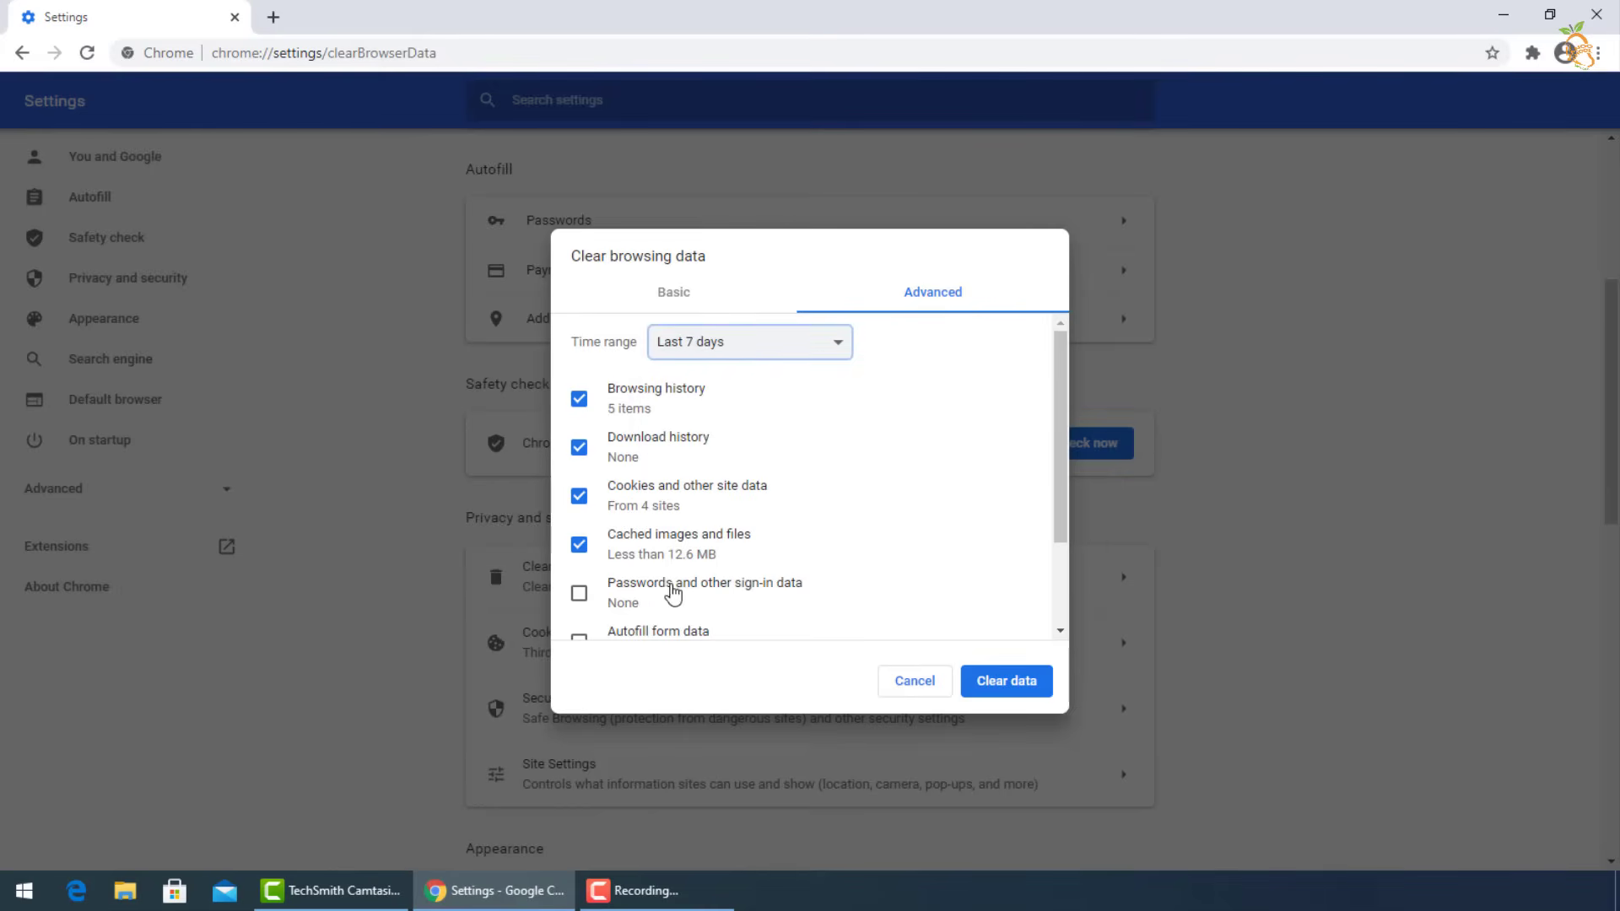
left_click(673, 594)
scroll(699, 540, "down", 2)
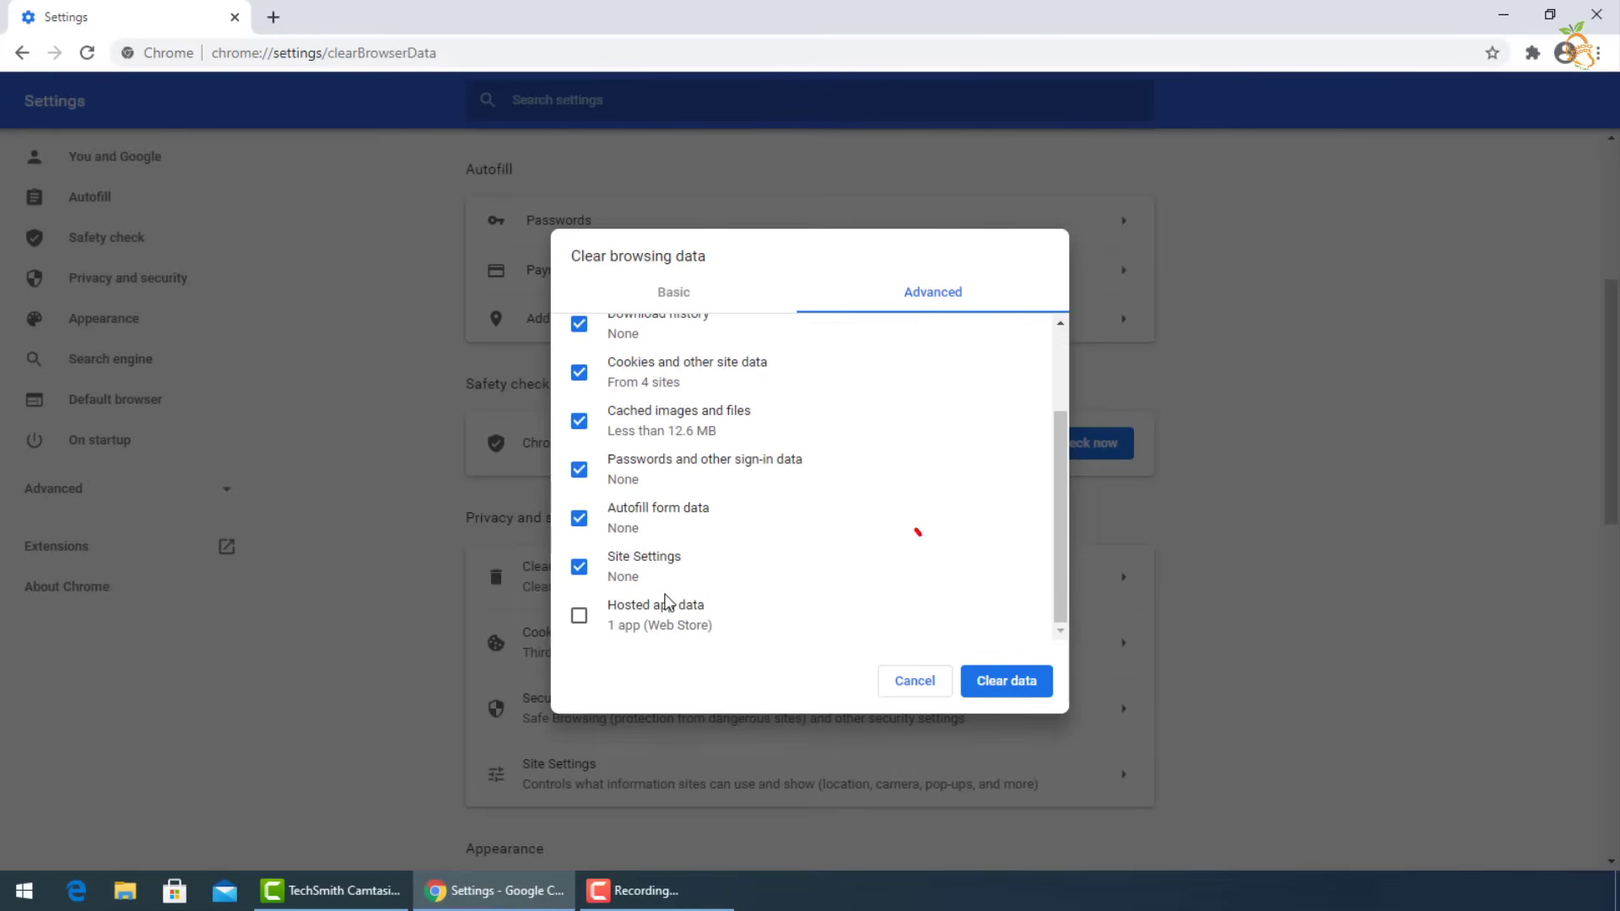
left_click(668, 603)
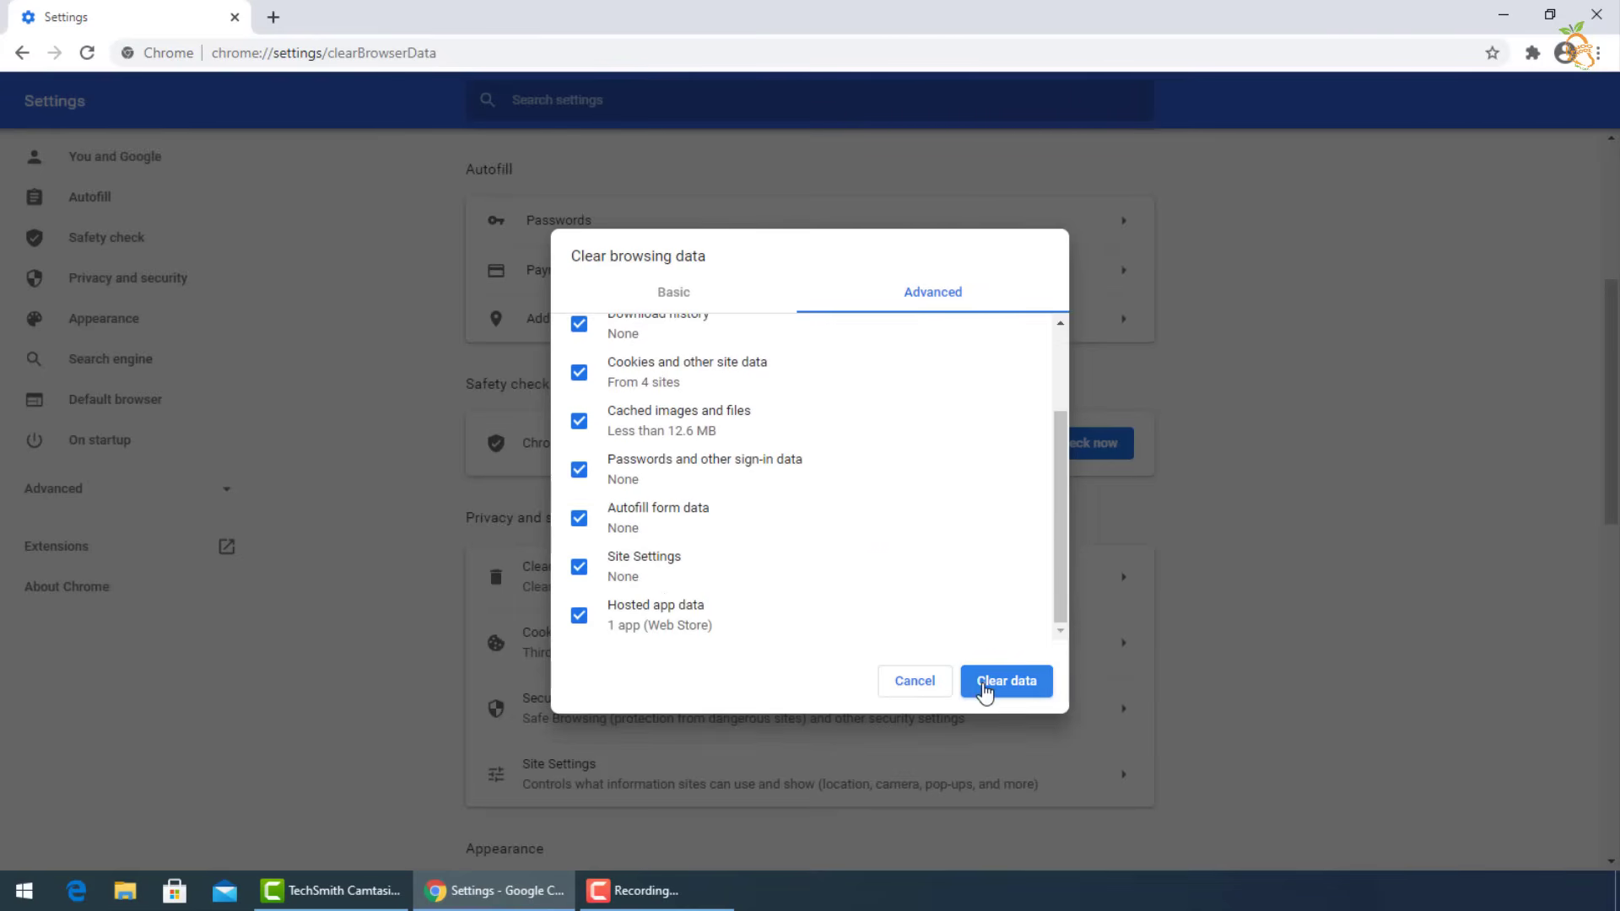
left_click(985, 691)
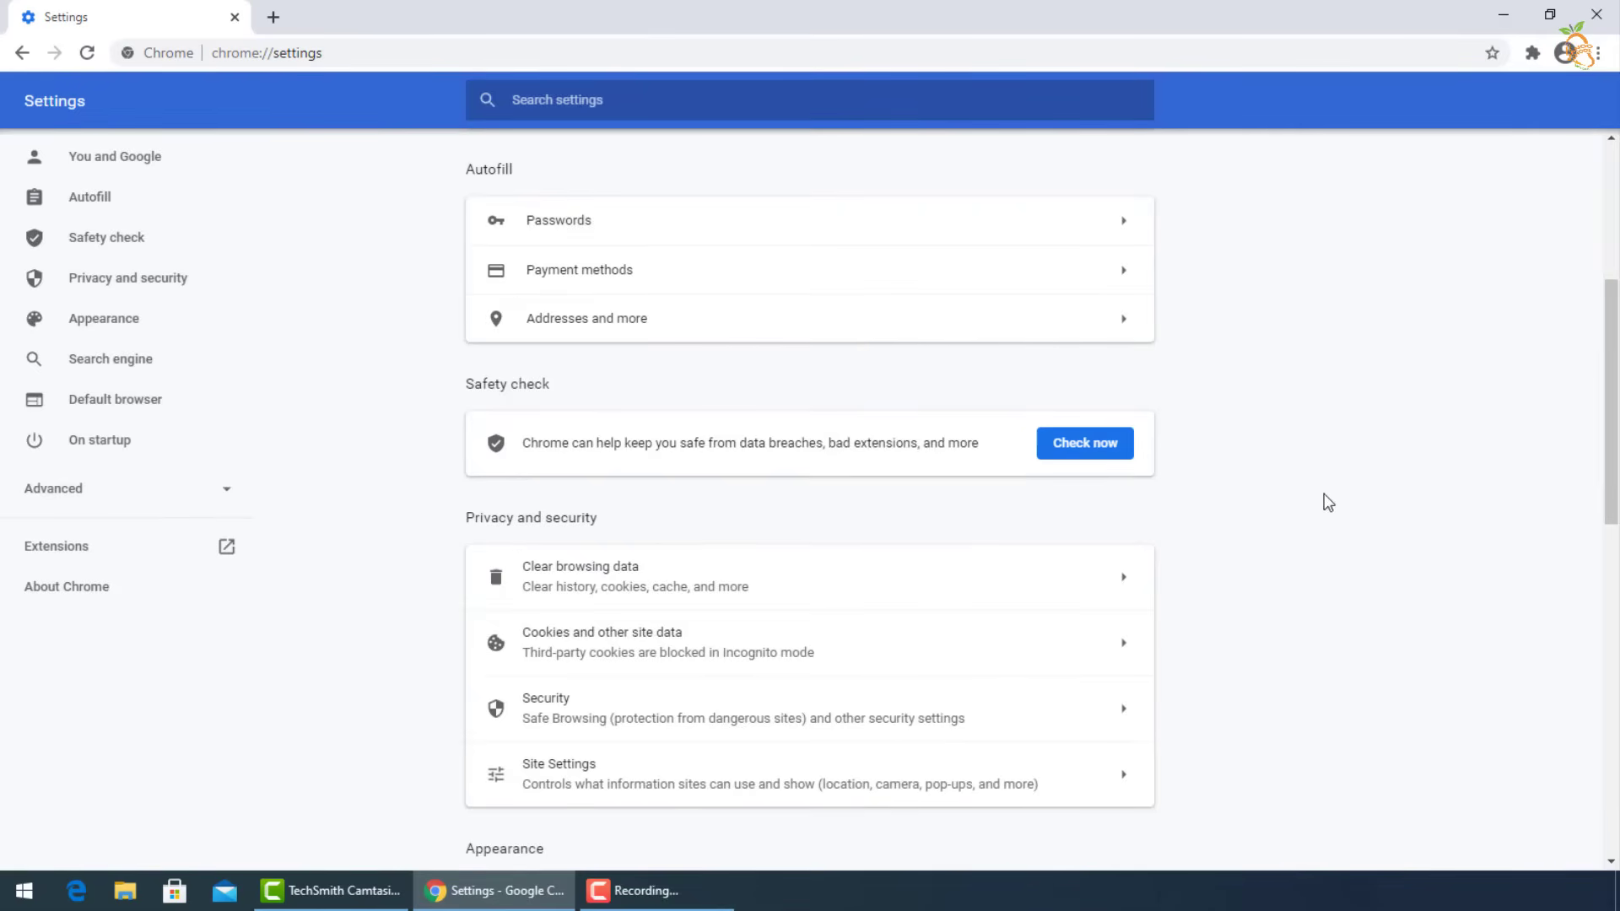
In cookie and site data settings, turn on clearing cookies when Chrome quits
scroll(1311, 624, "down", 1)
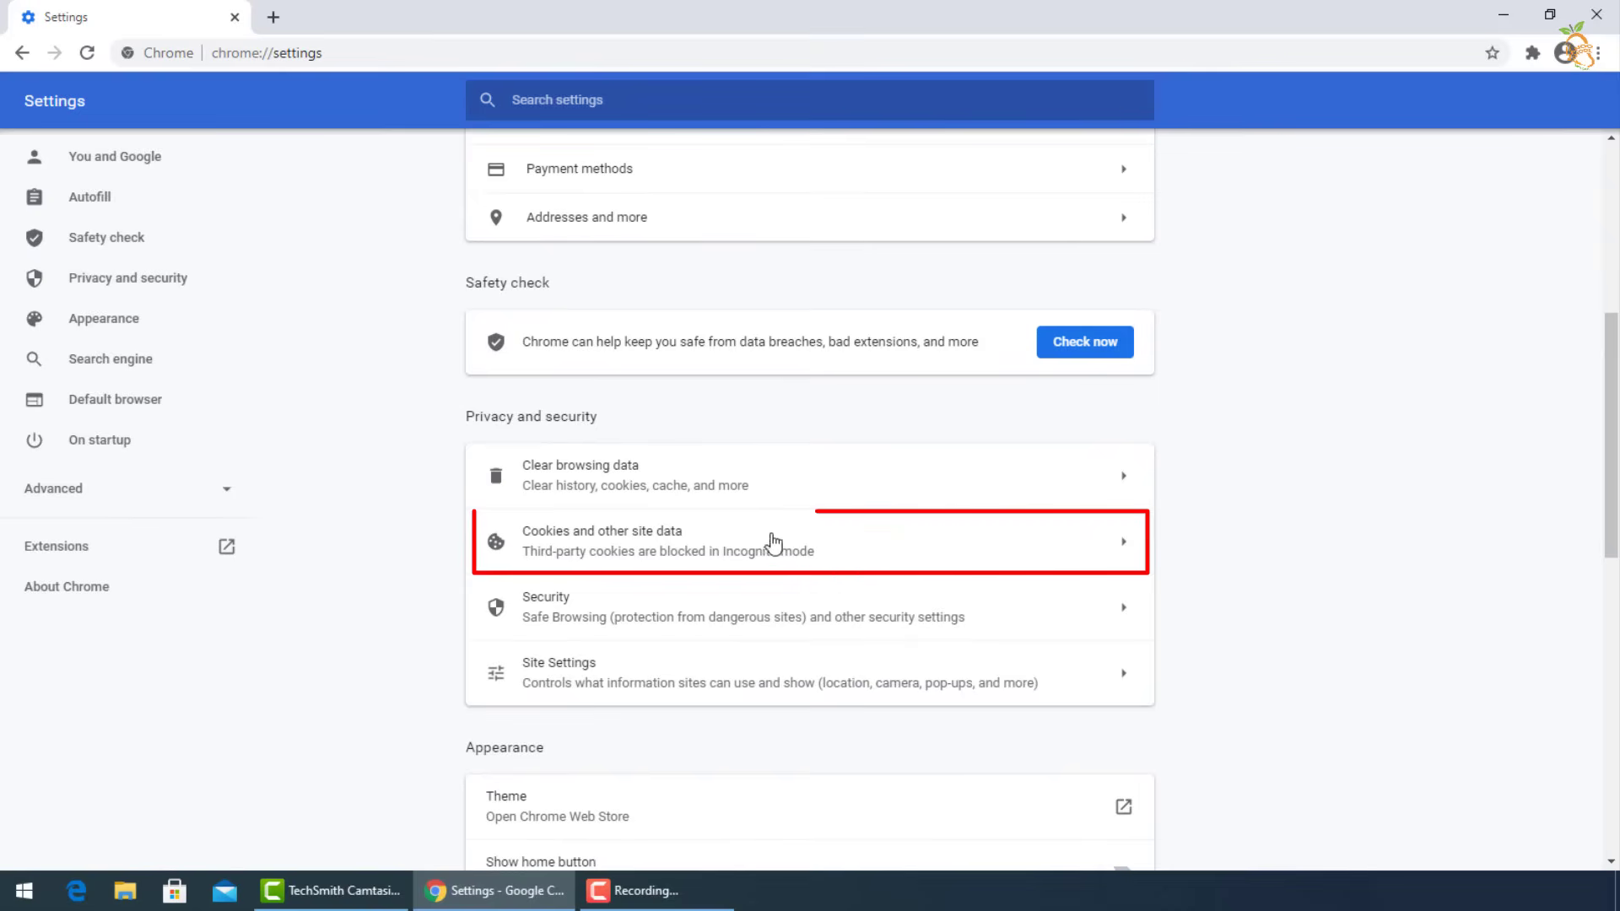
left_click(692, 540)
scroll(827, 591, "down", 2)
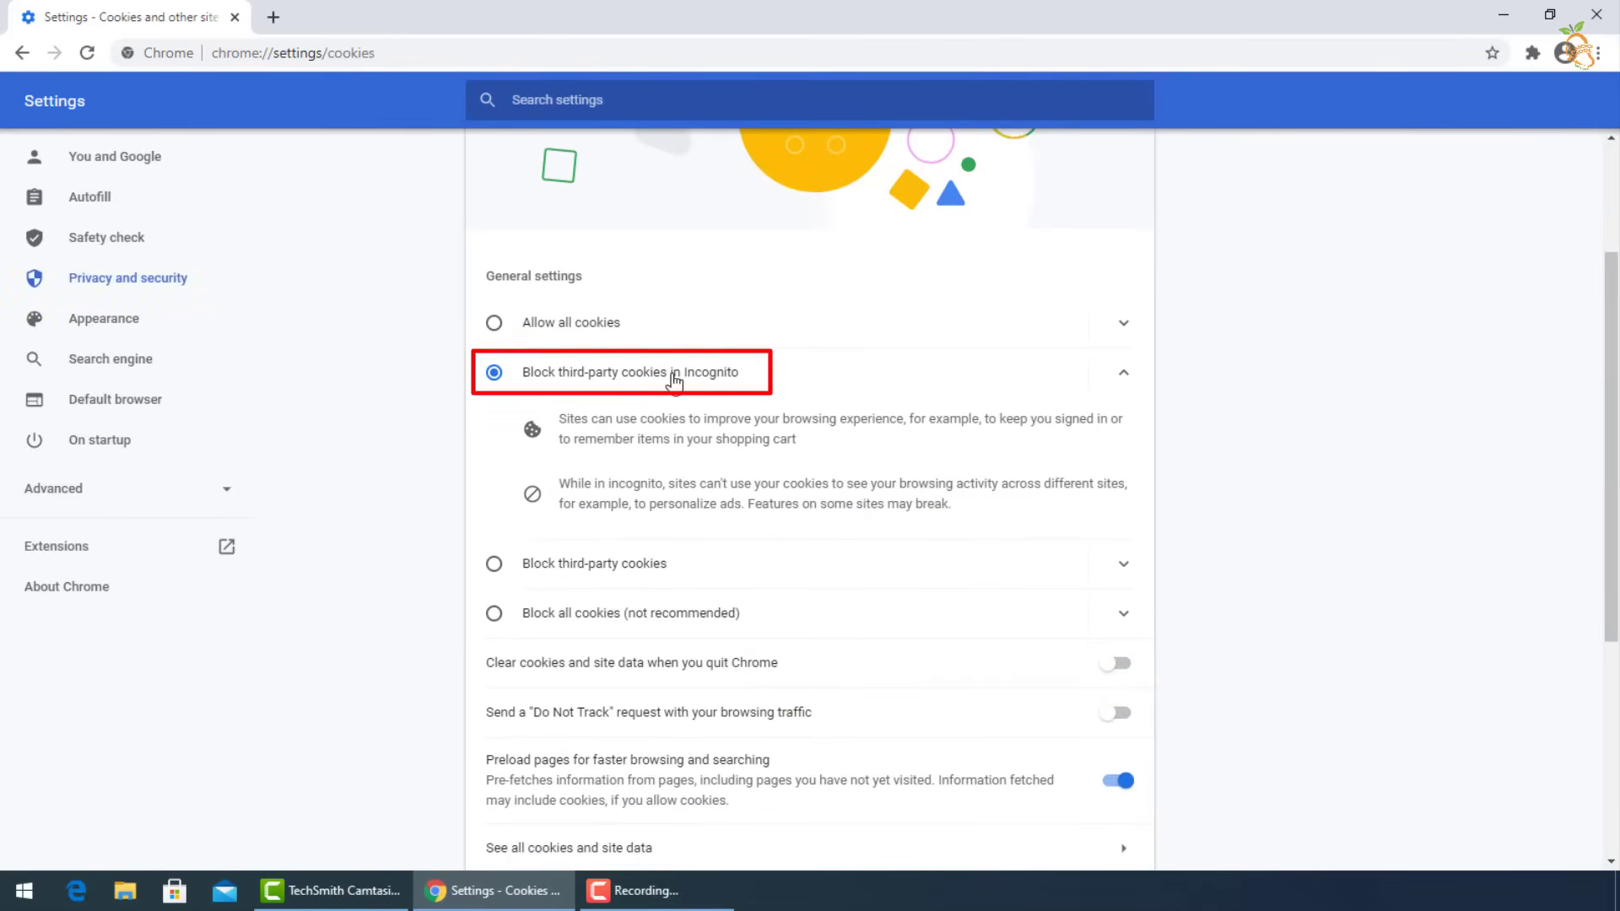
scroll(951, 686, "down", 2)
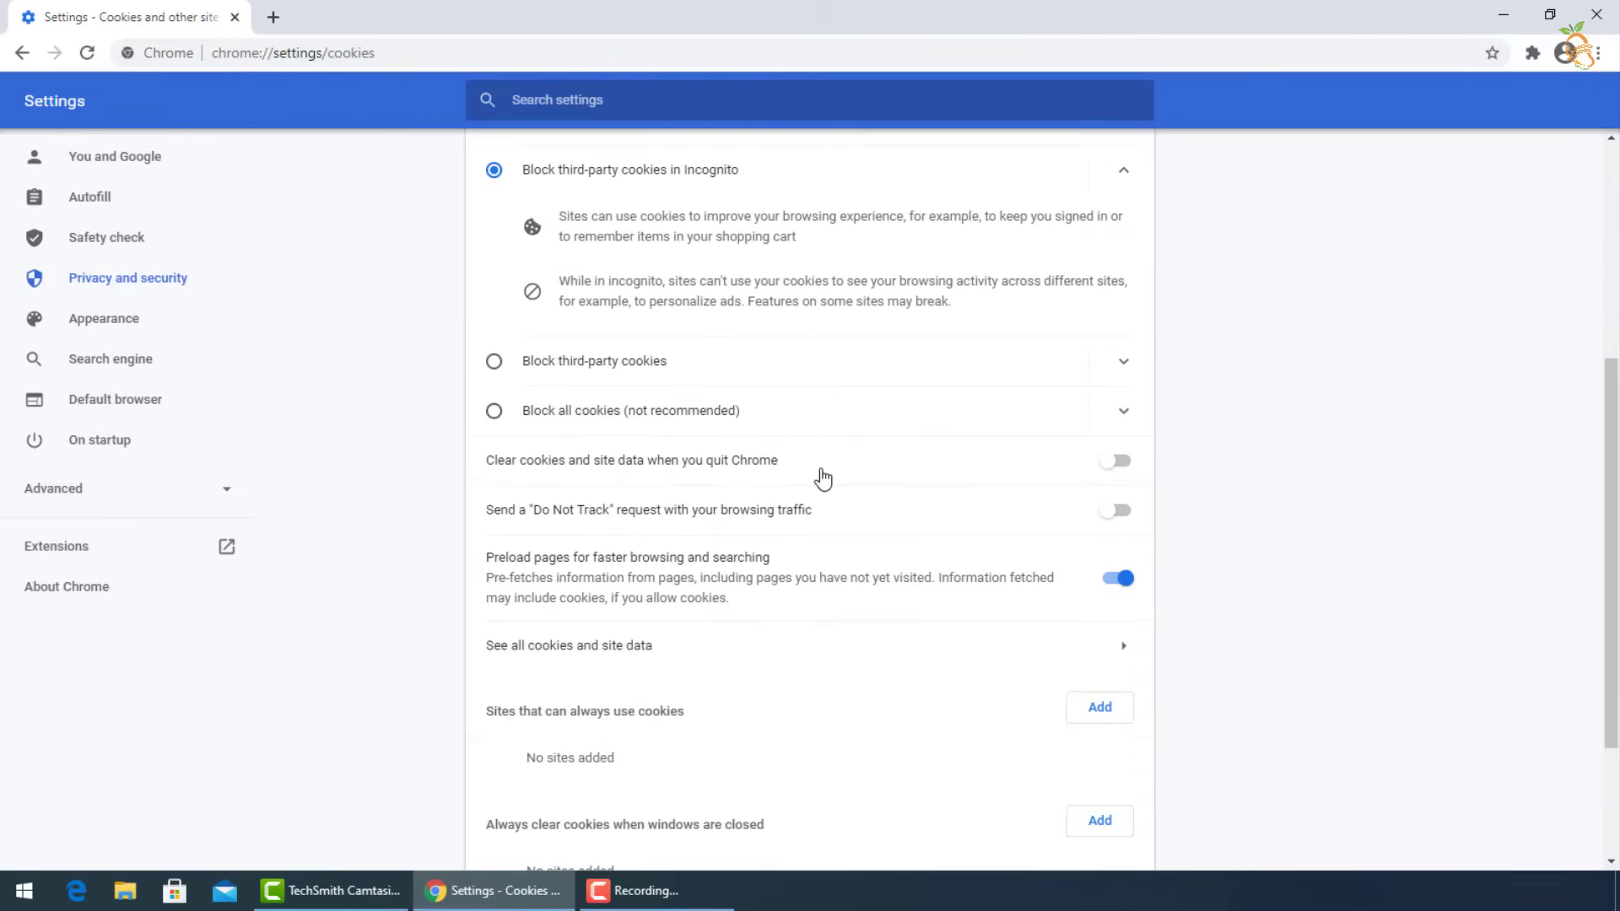
left_click(1115, 460)
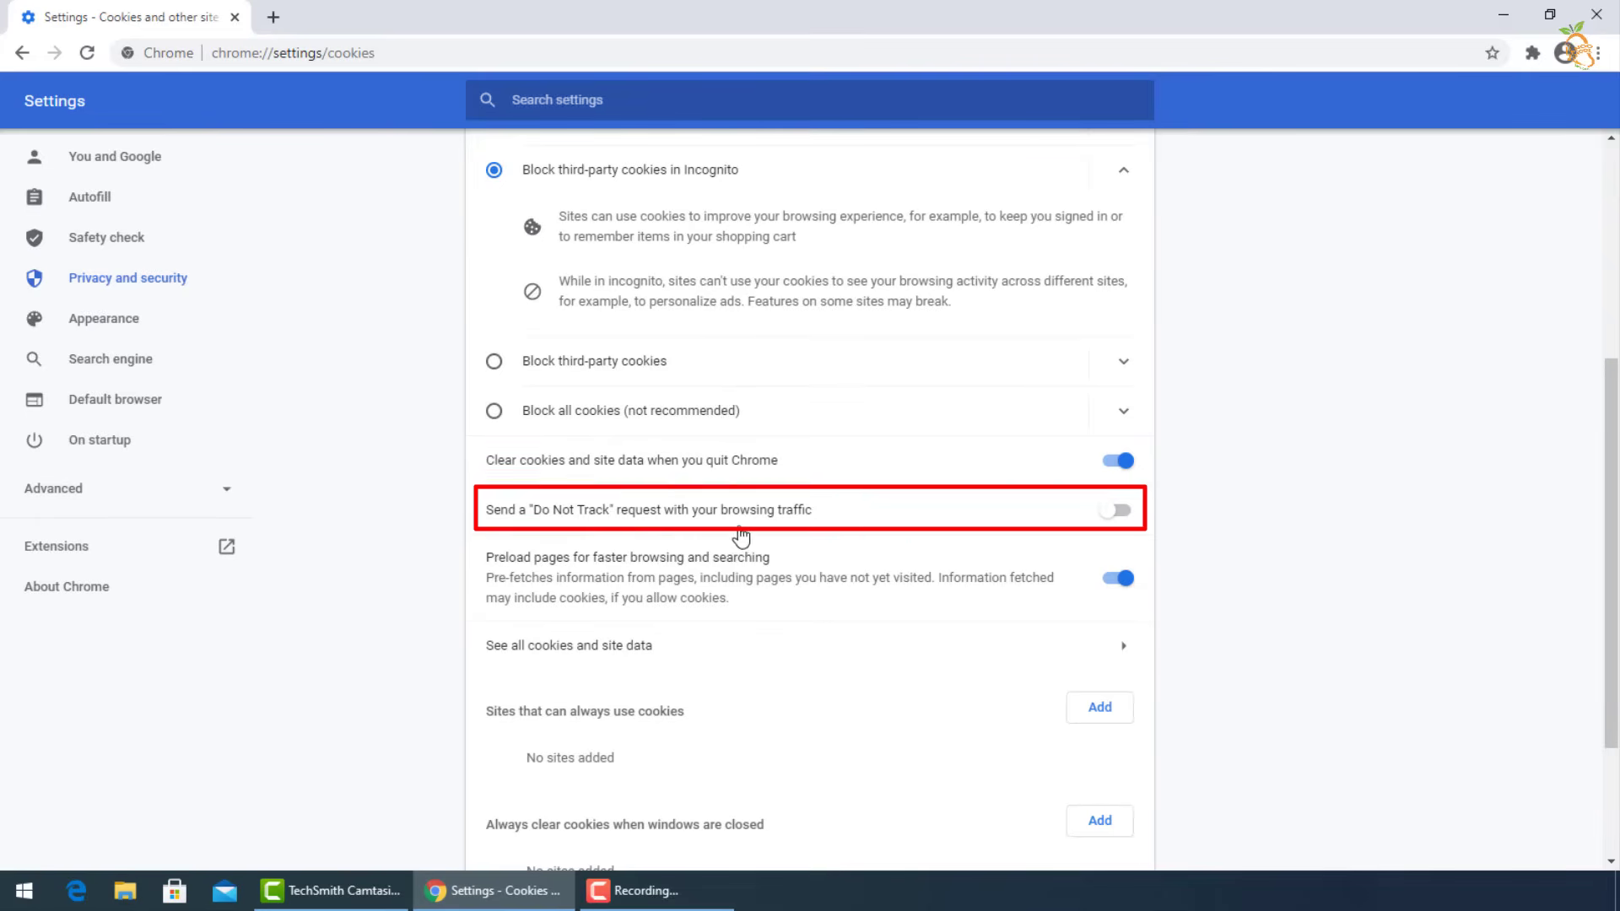
Turn on Do Not Track requests and confirm the prompt
scroll(746, 547, "down", 1)
scroll(746, 547, "down", 1)
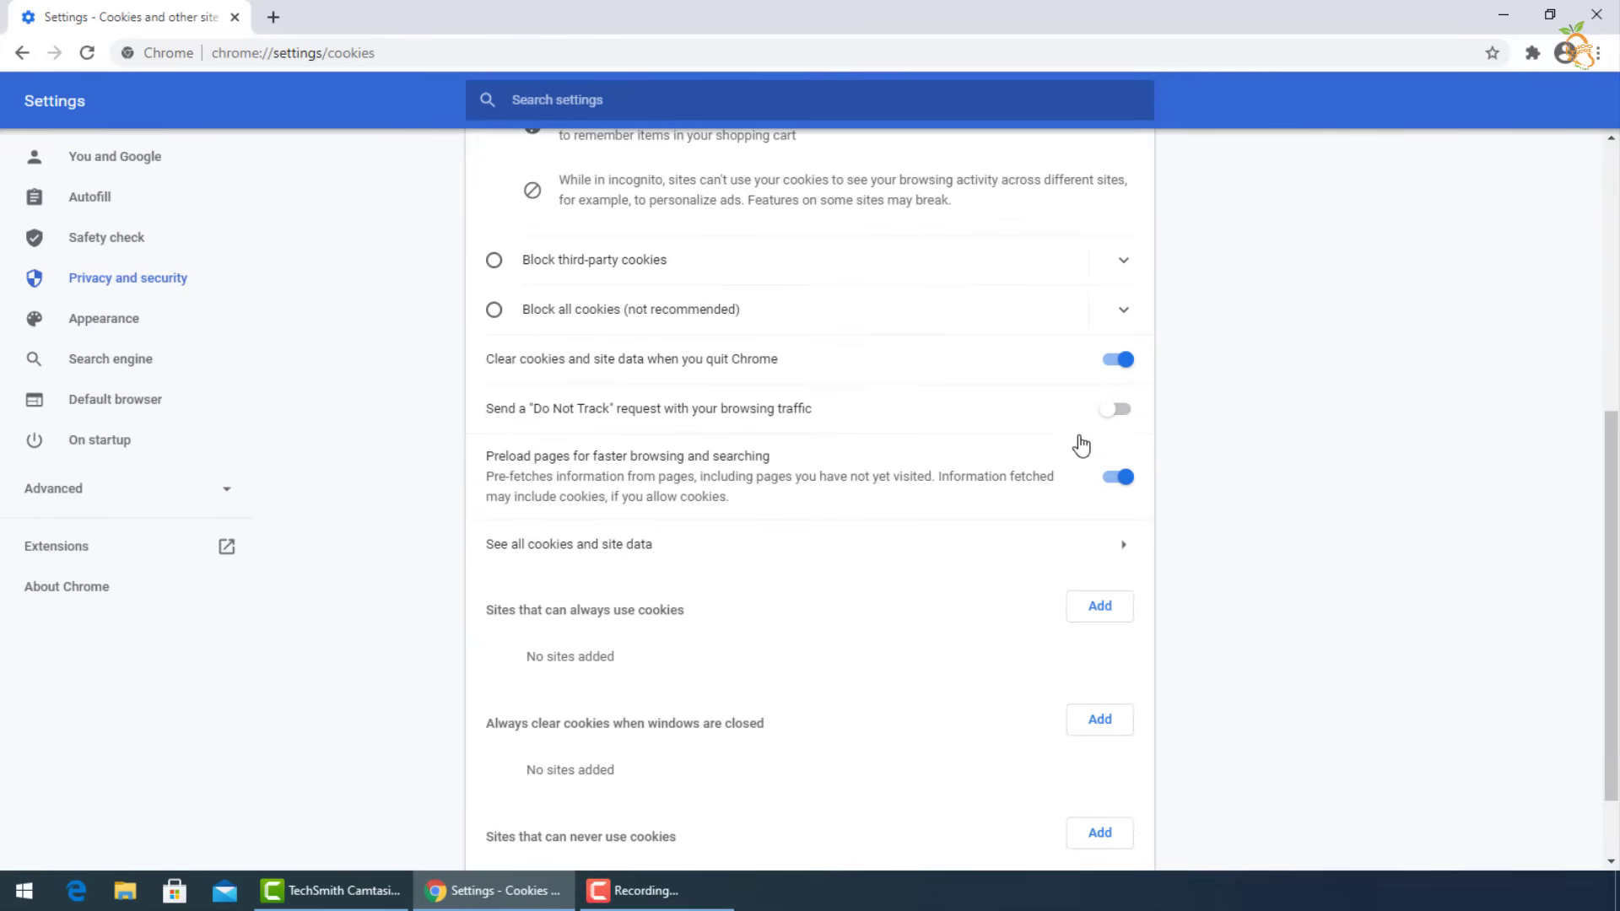
left_click(1118, 412)
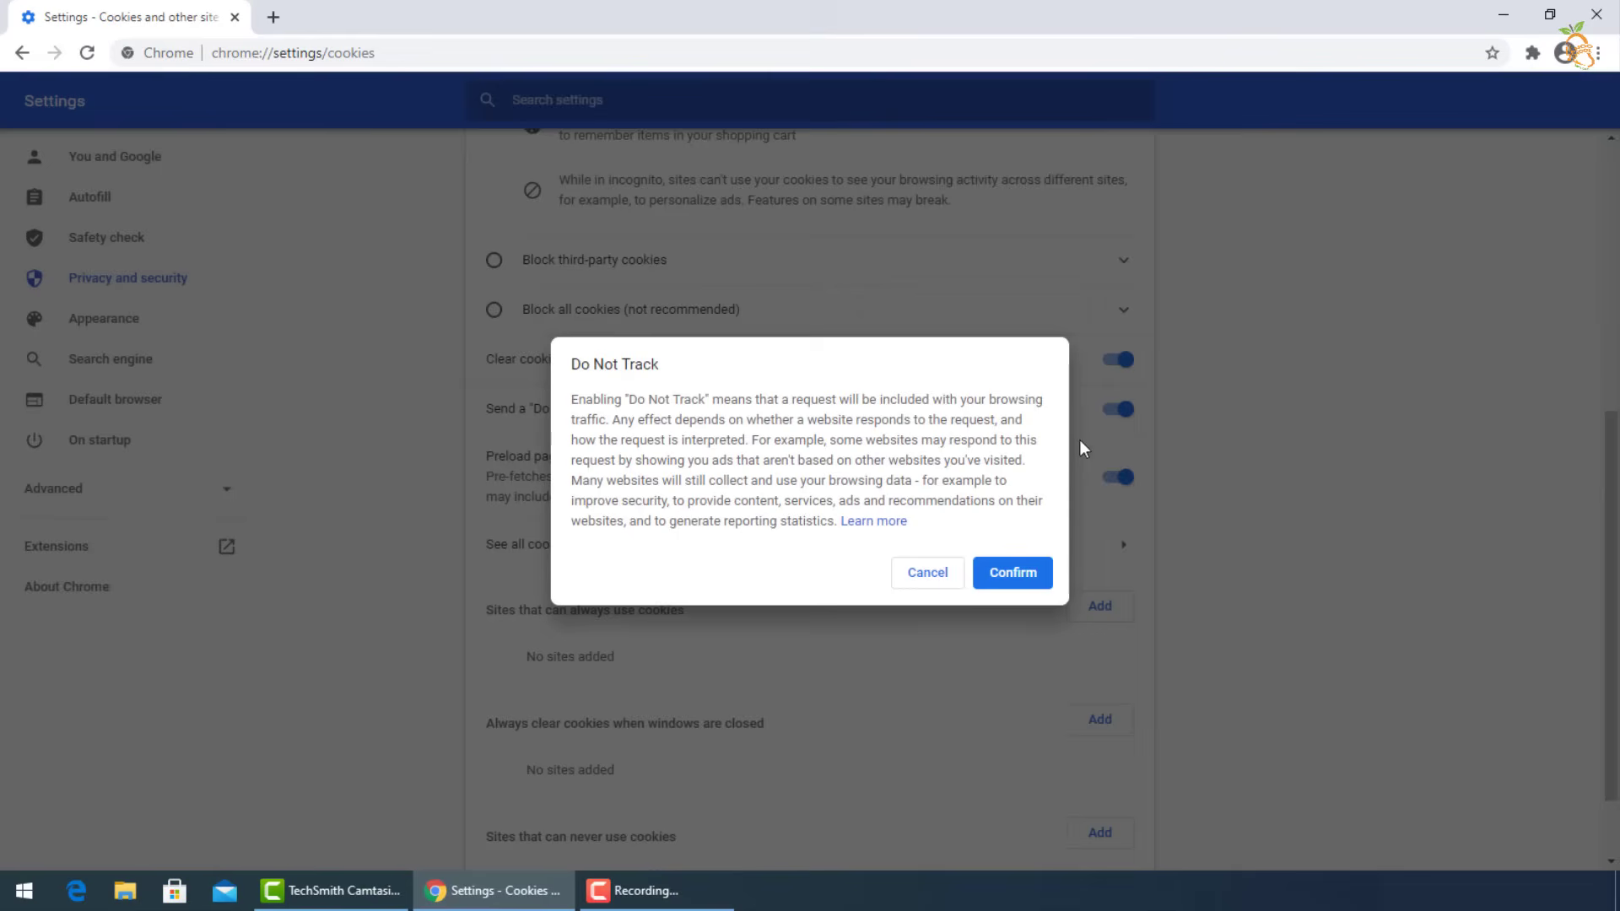
left_click(1013, 574)
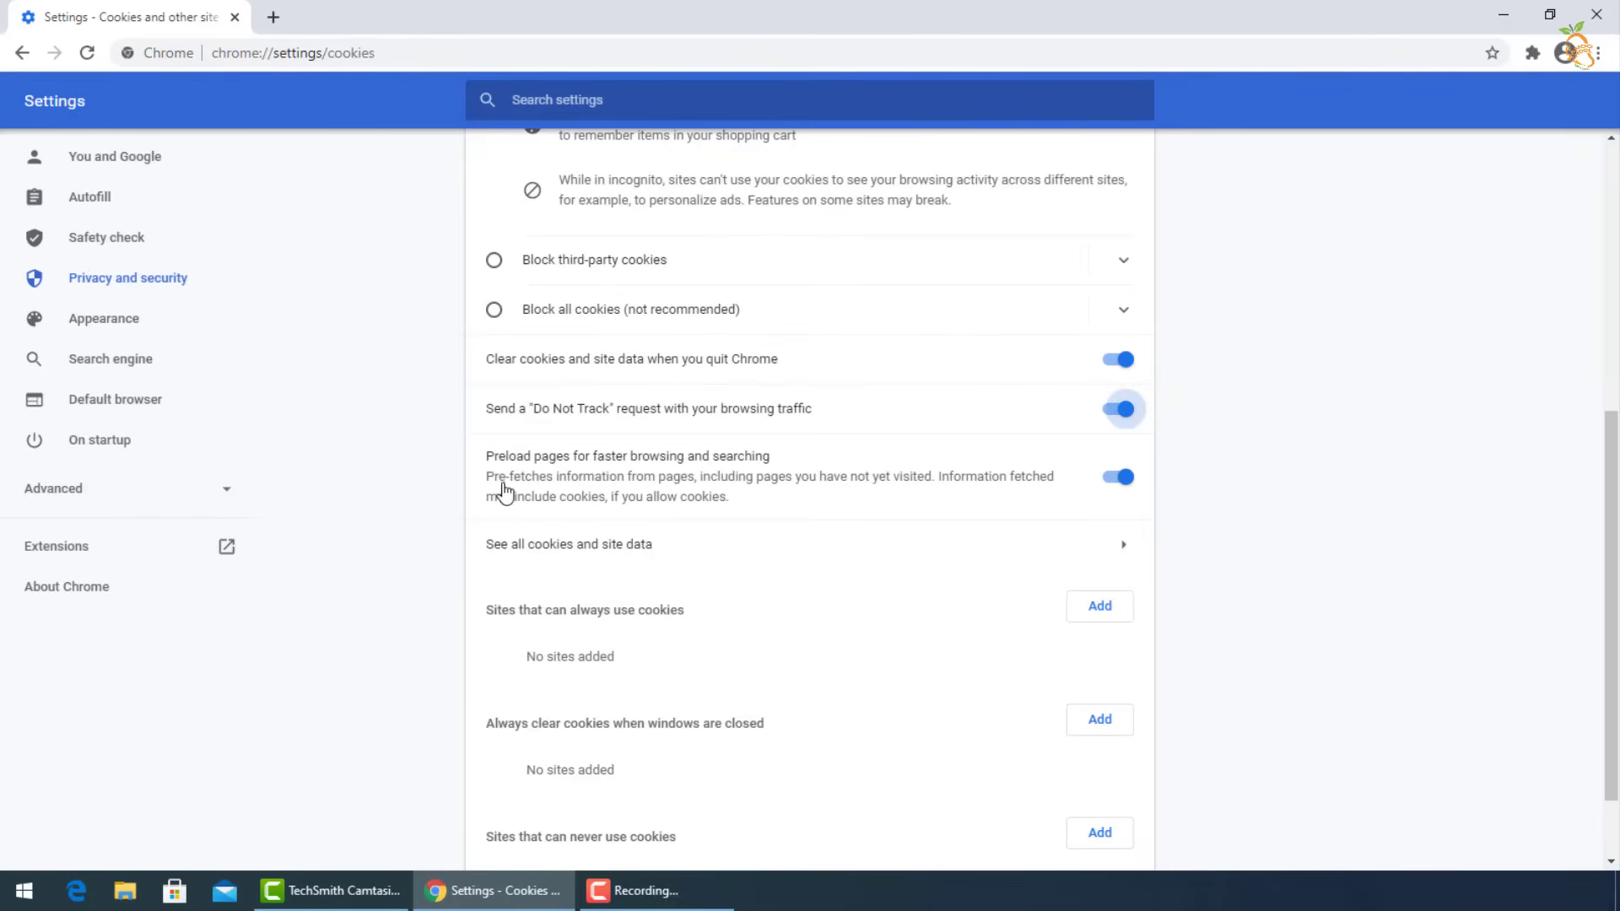
scroll(916, 571, "down", 1)
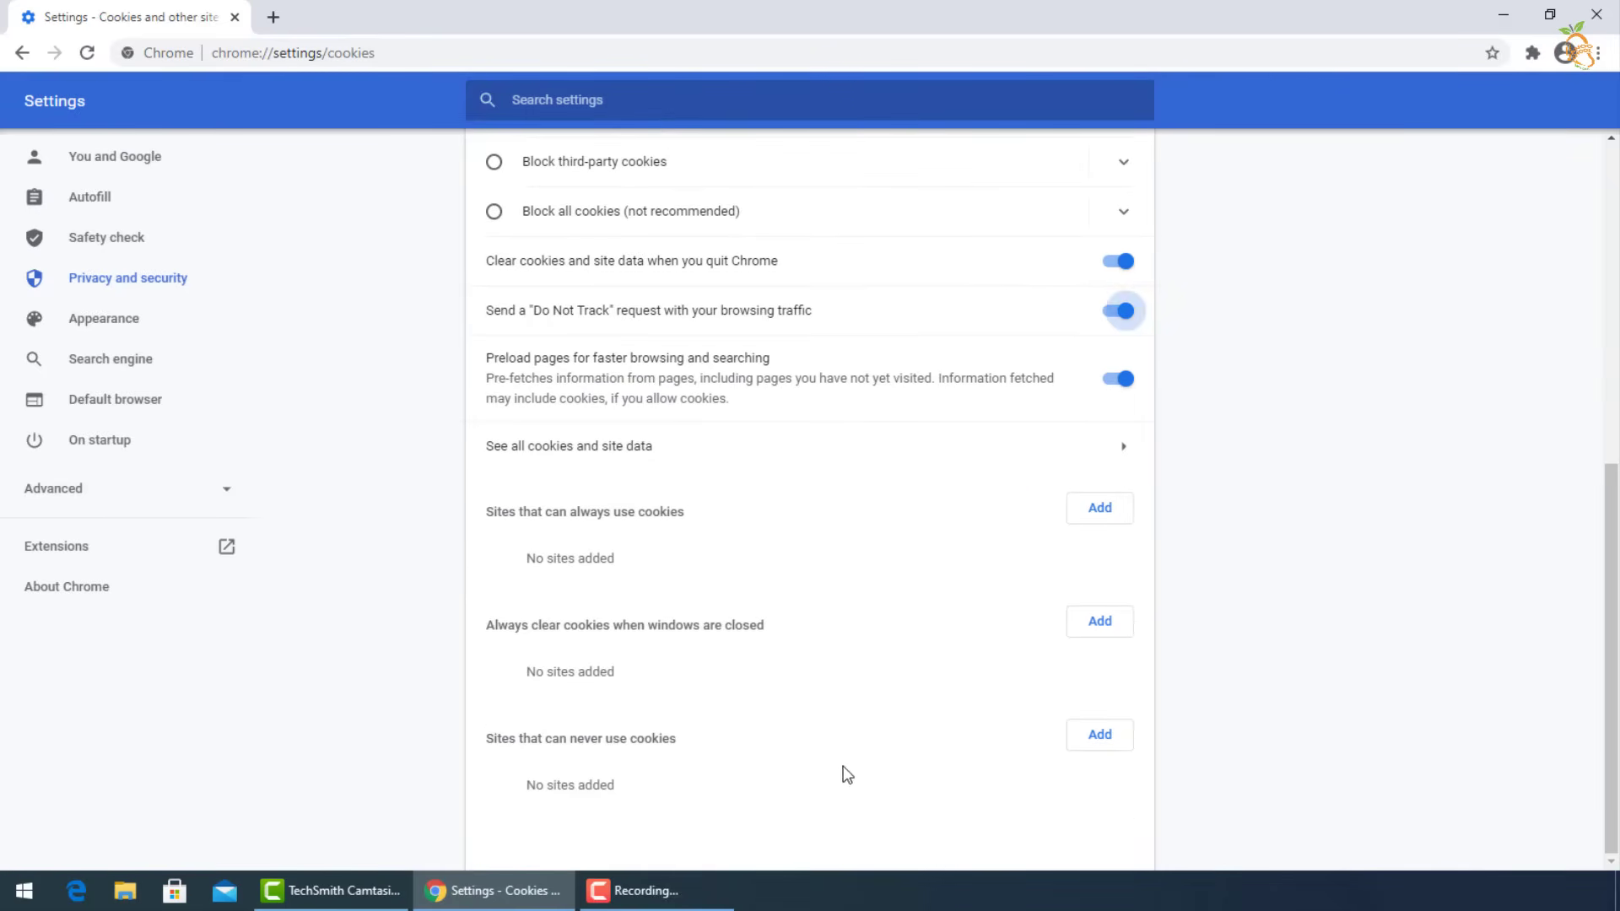
scroll(734, 423, "up", 6)
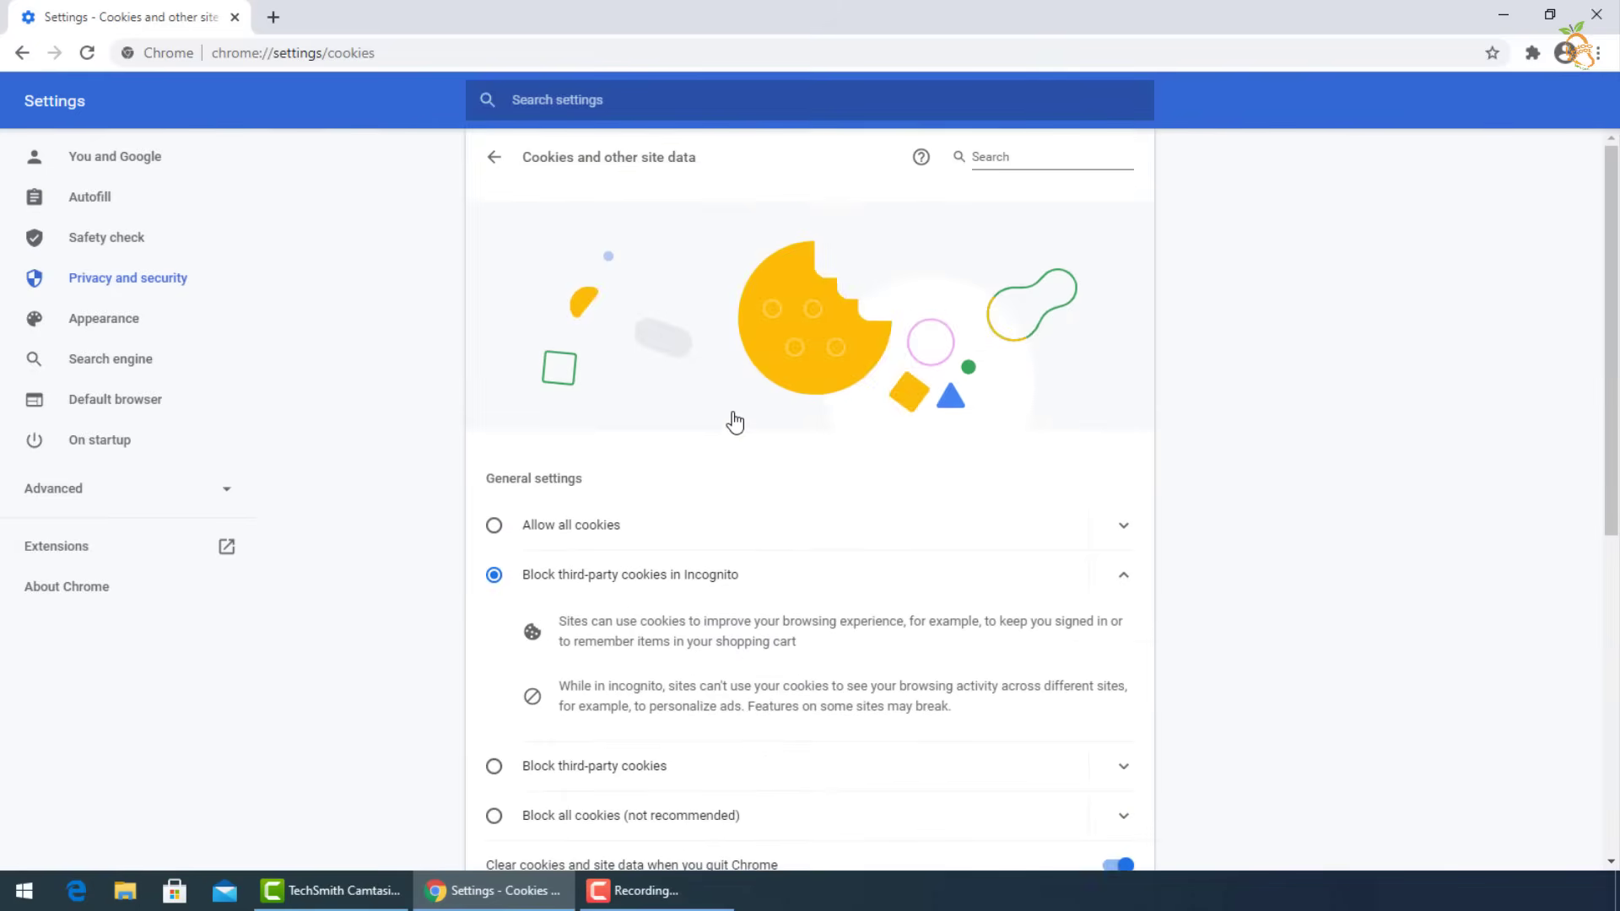
Review Chrome's Security page, confirming Standard protection and secure DNS are on
left_click(503, 164)
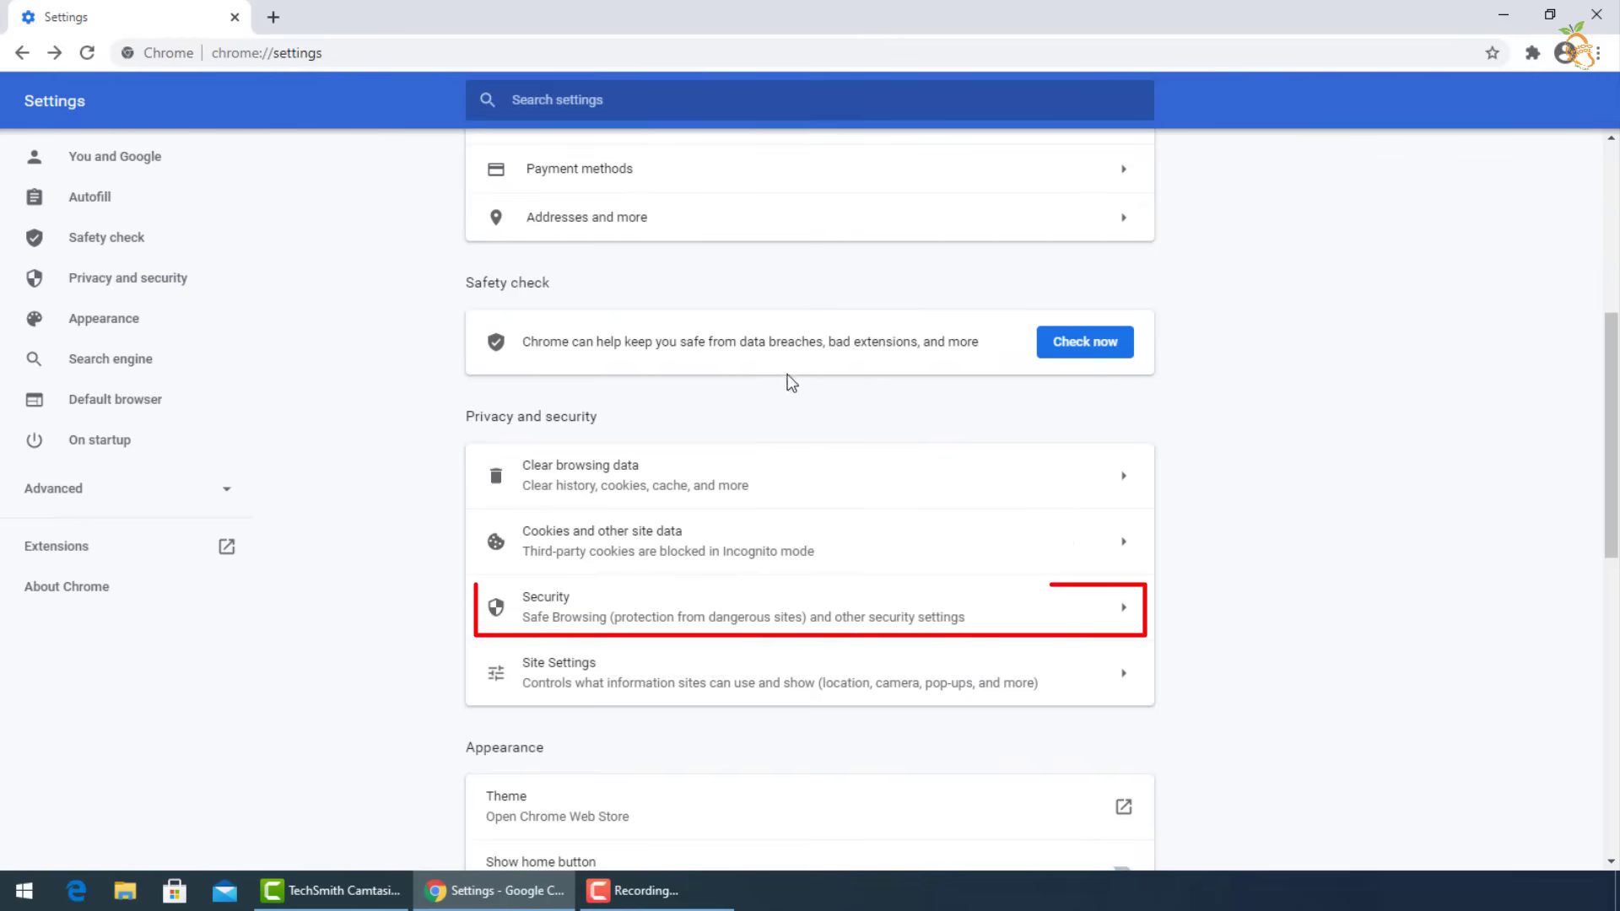
left_click(760, 617)
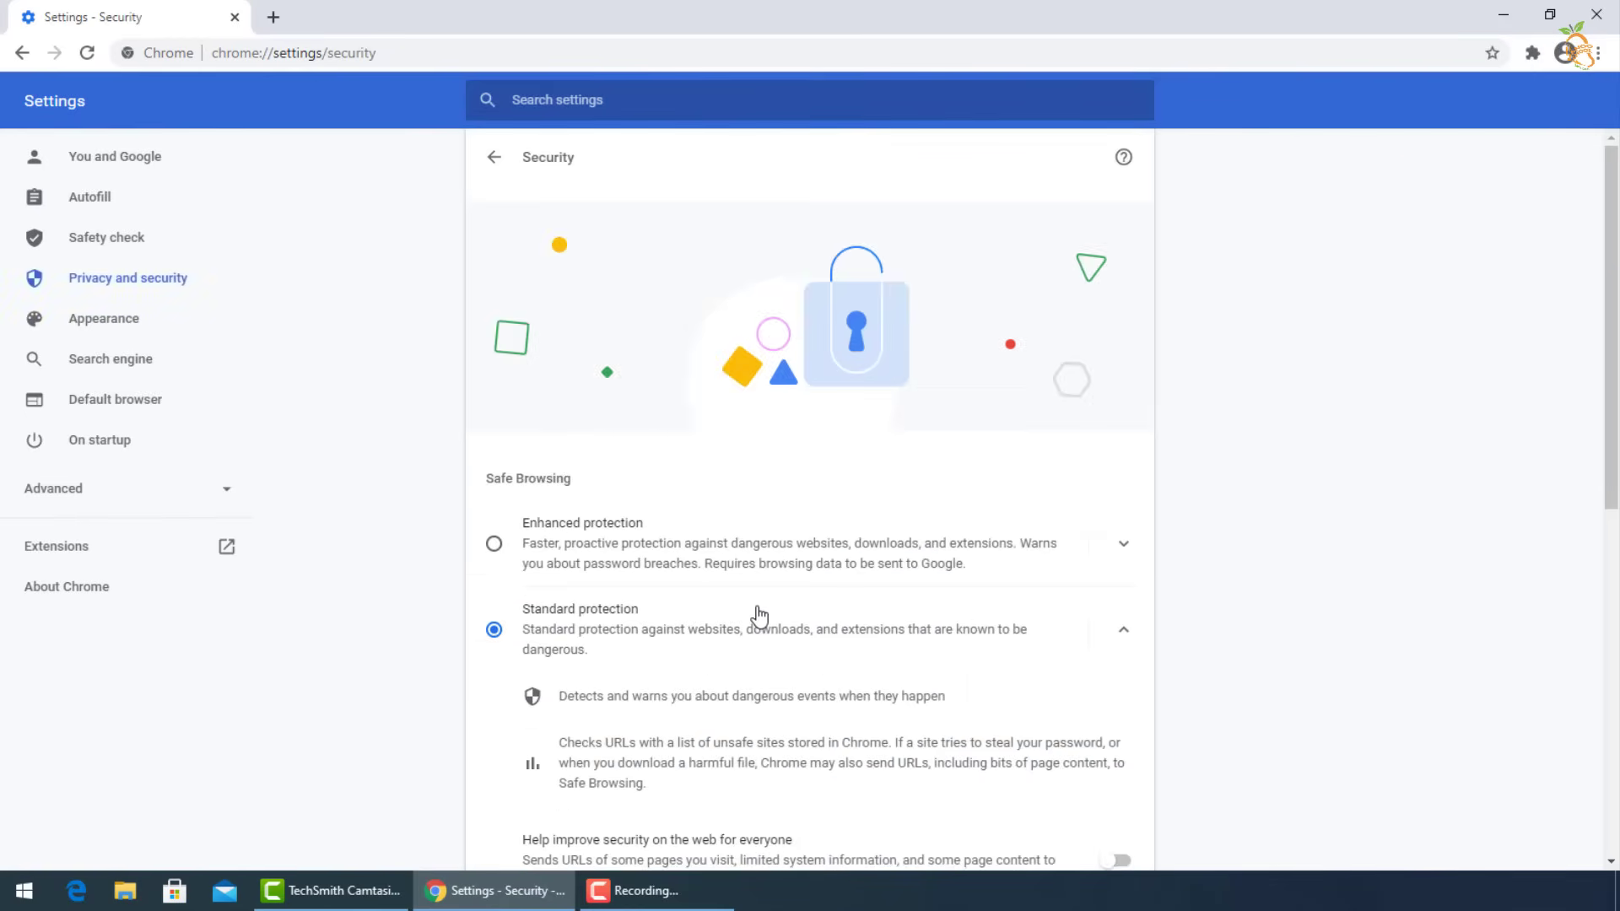
scroll(768, 604, "down", 2)
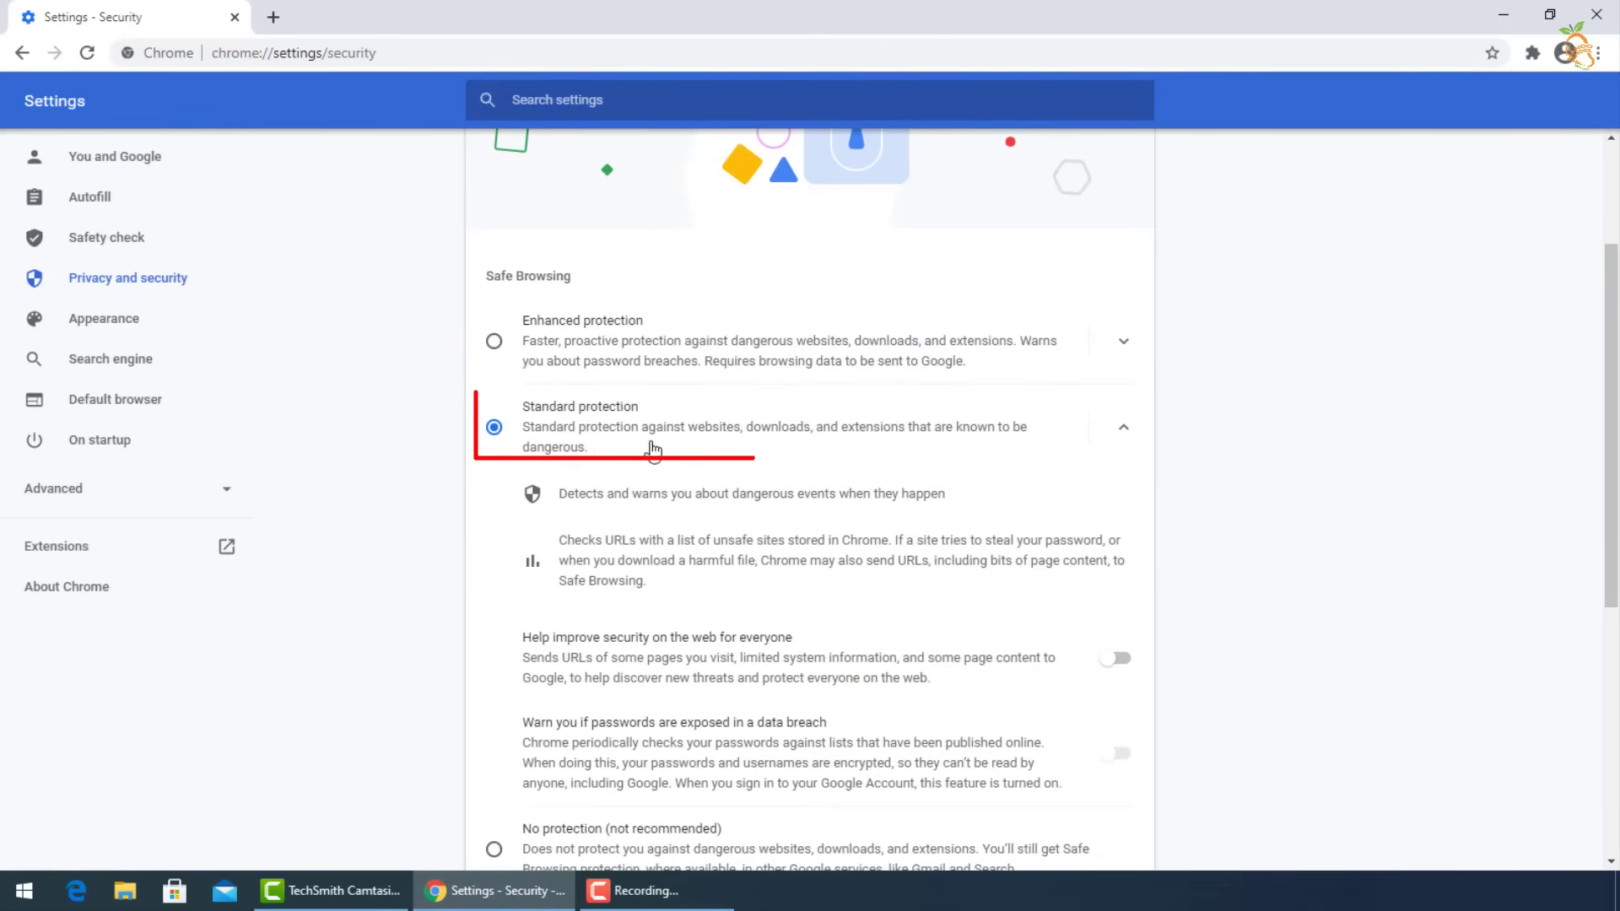
scroll(607, 441, "down", 4)
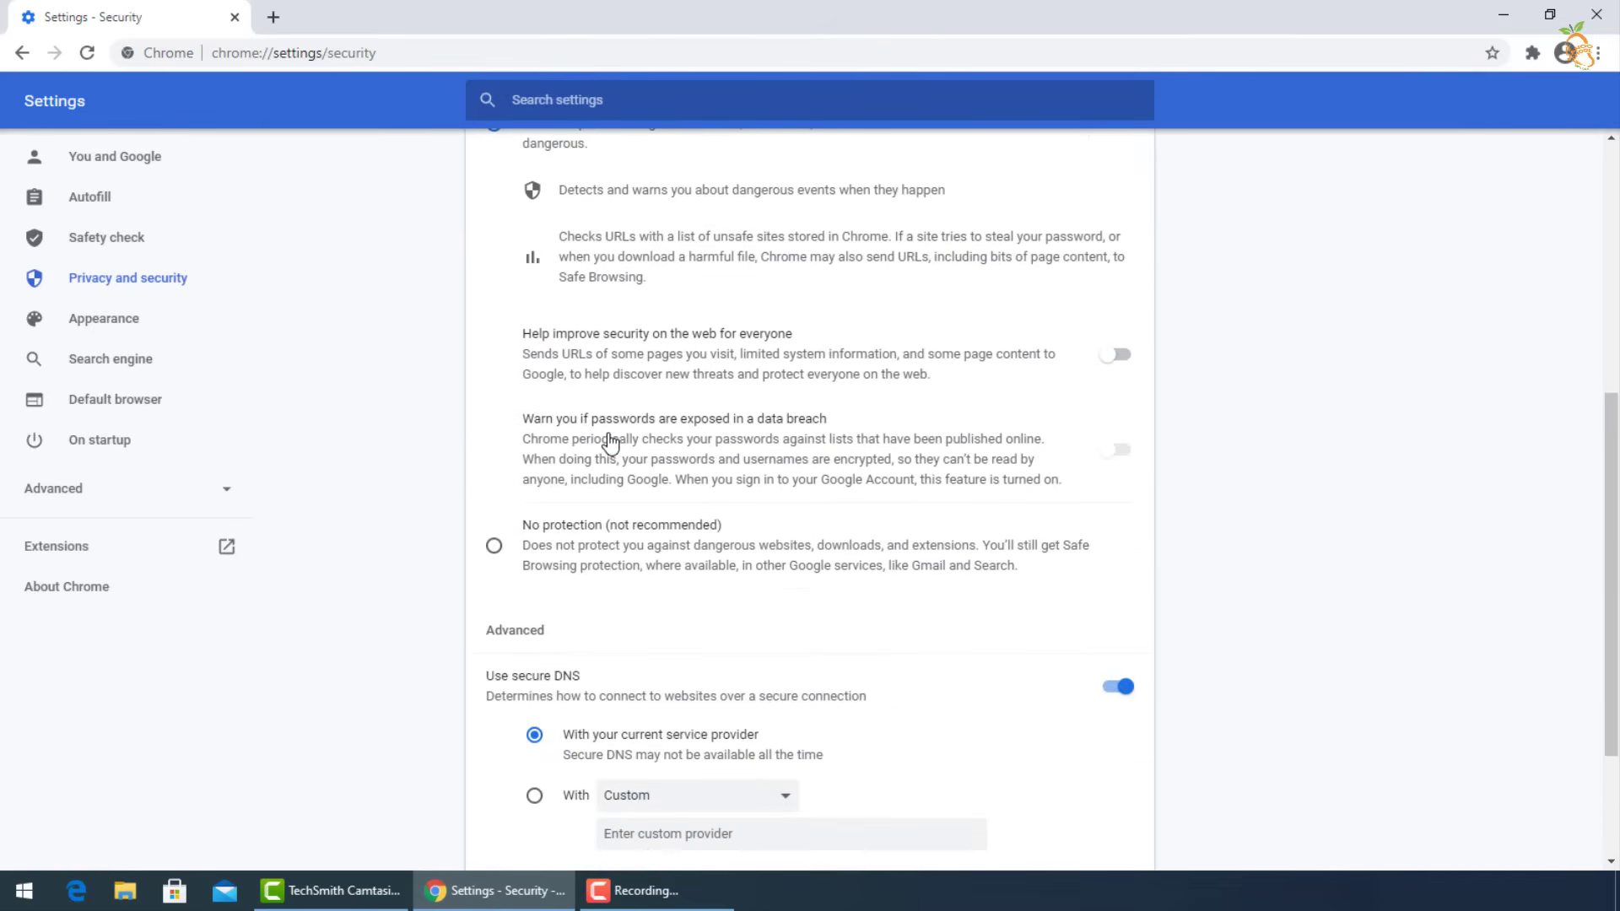
scroll(609, 433, "down", 2)
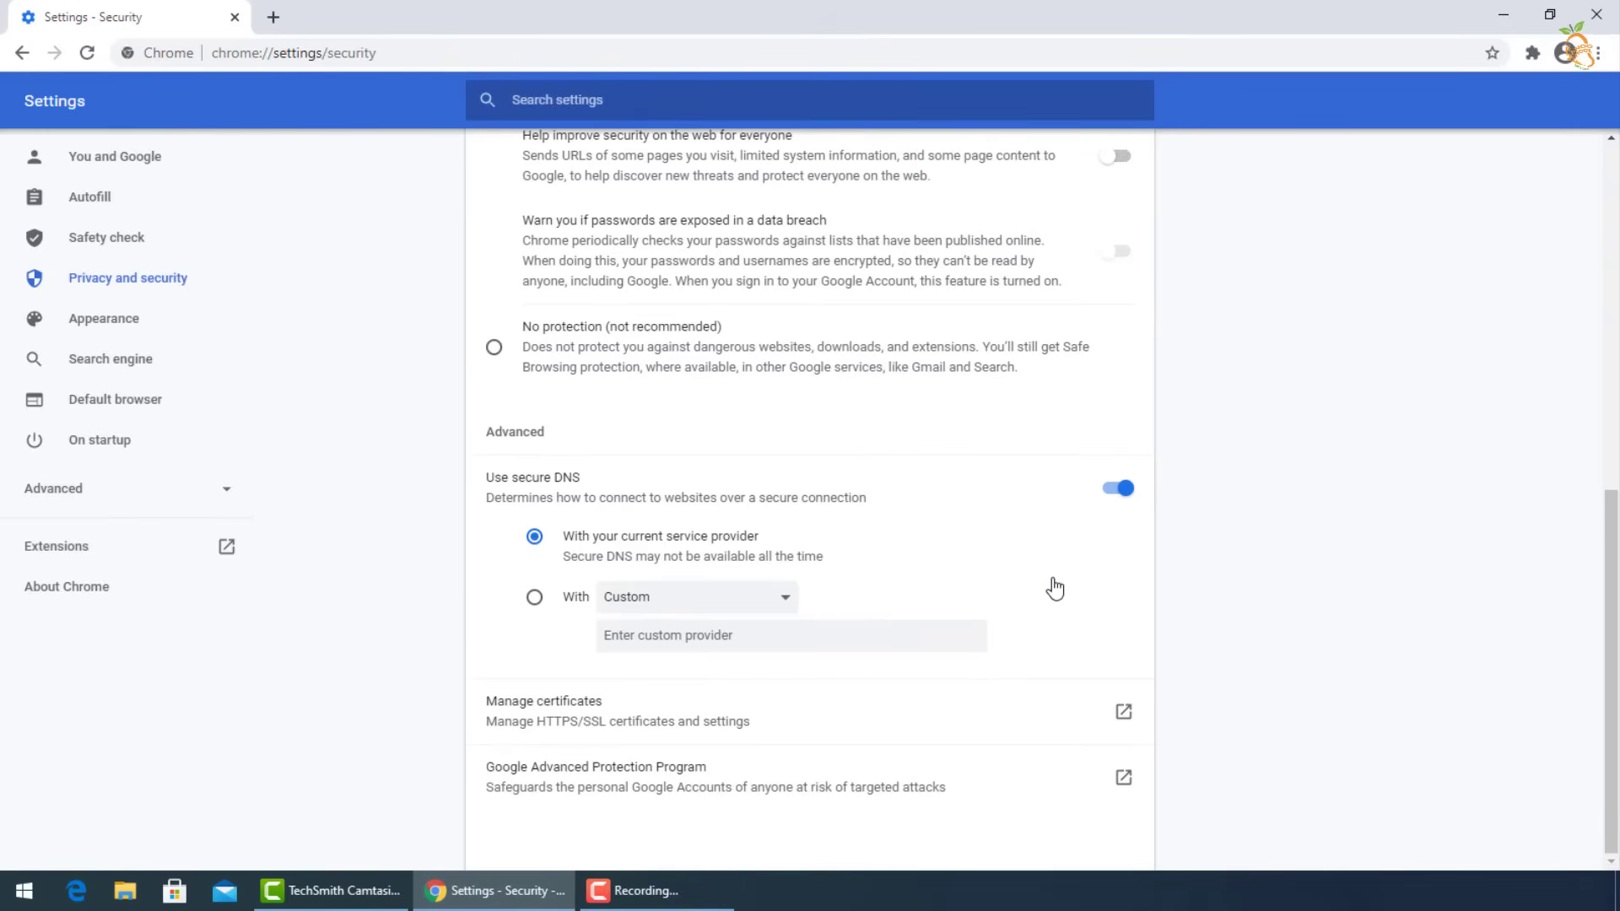
scroll(827, 375, "up", 10)
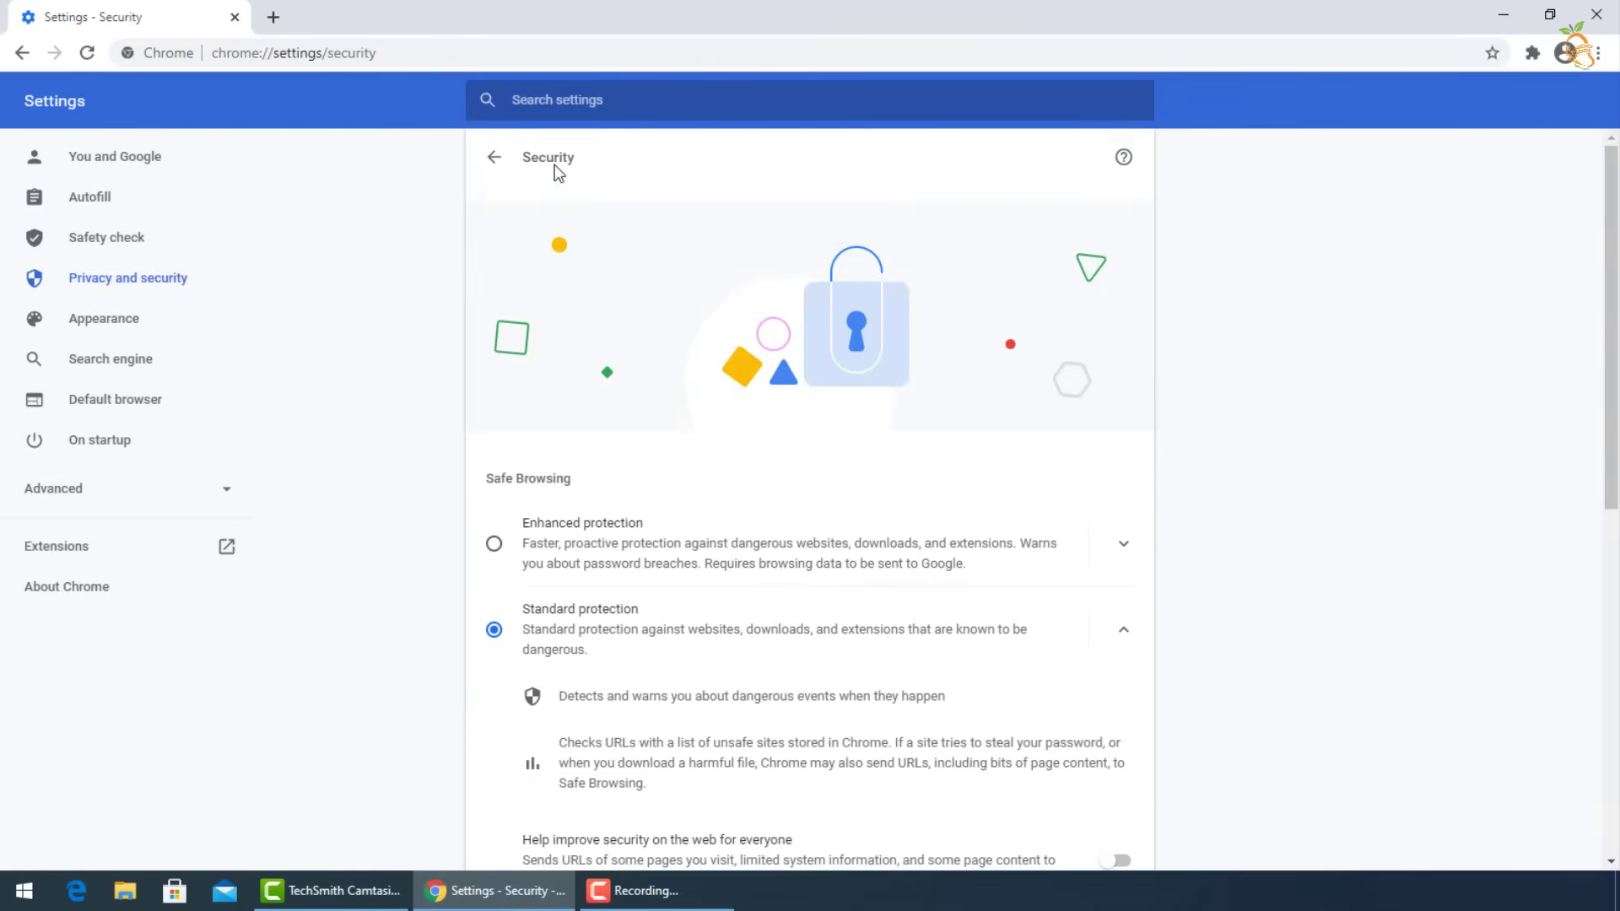
left_click(491, 159)
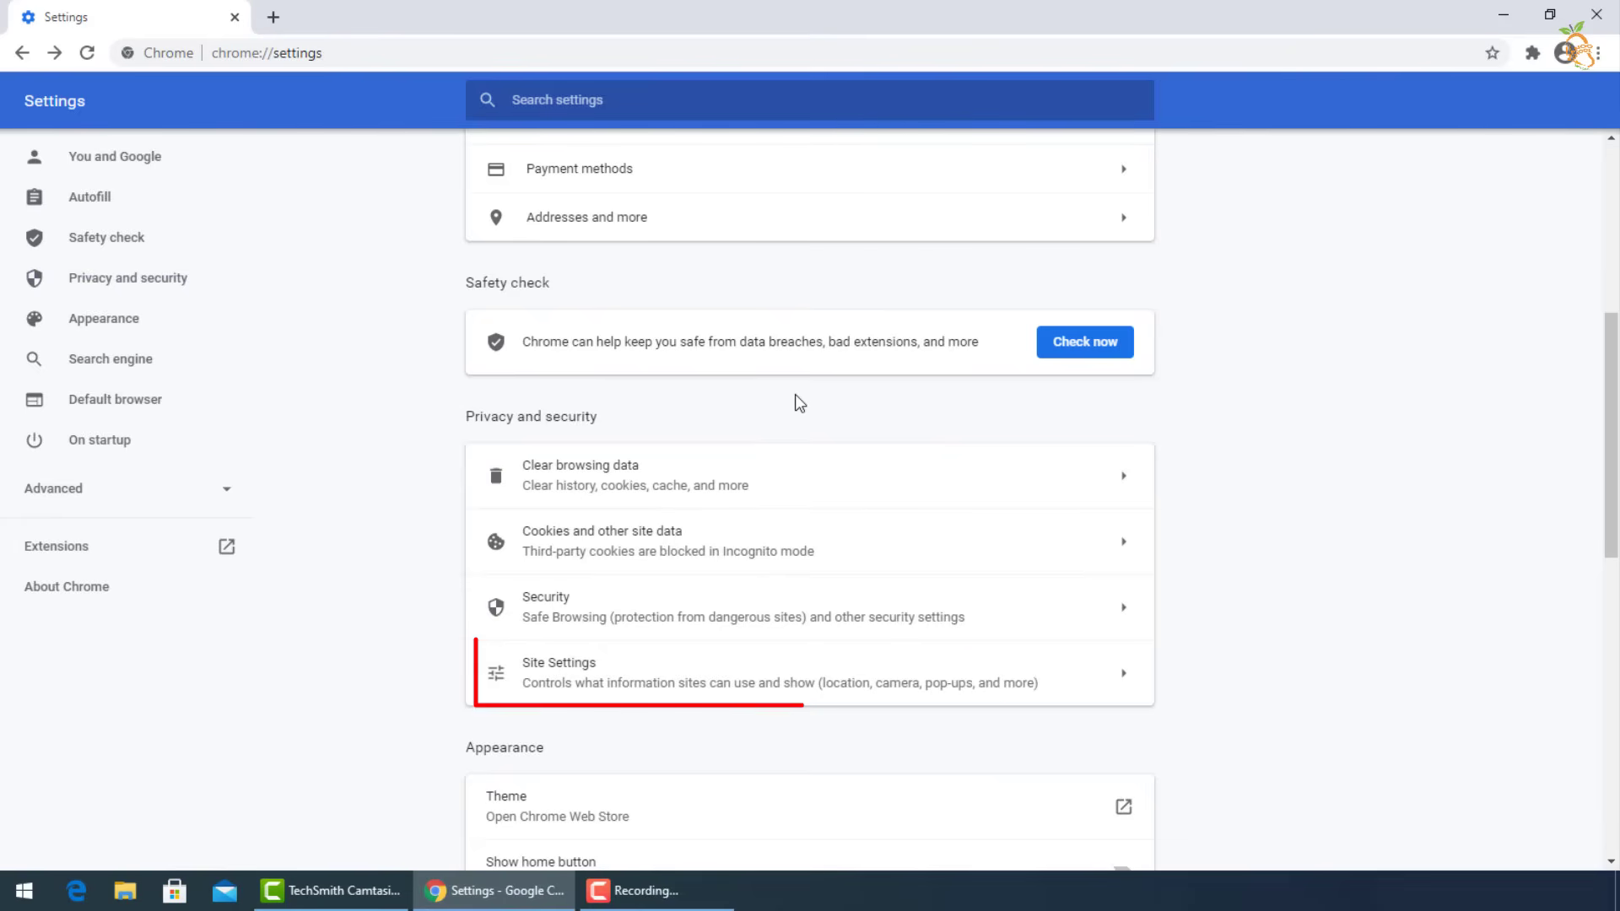
In Site Settings, block sites from accessing your location
left_click(591, 666)
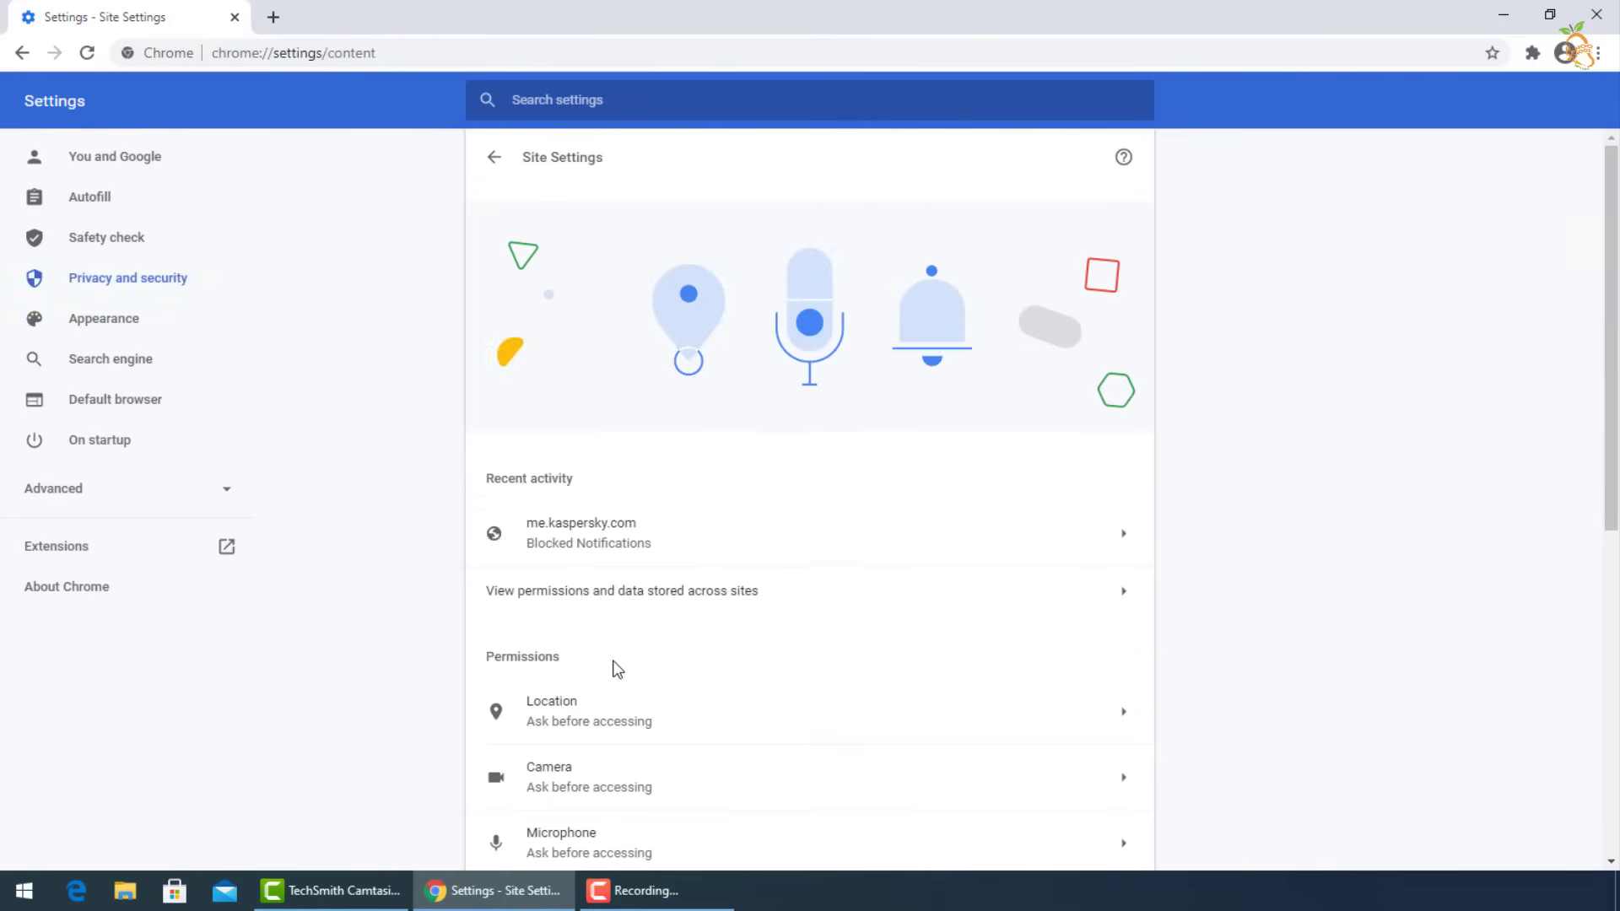
scroll(636, 651, "down", 3)
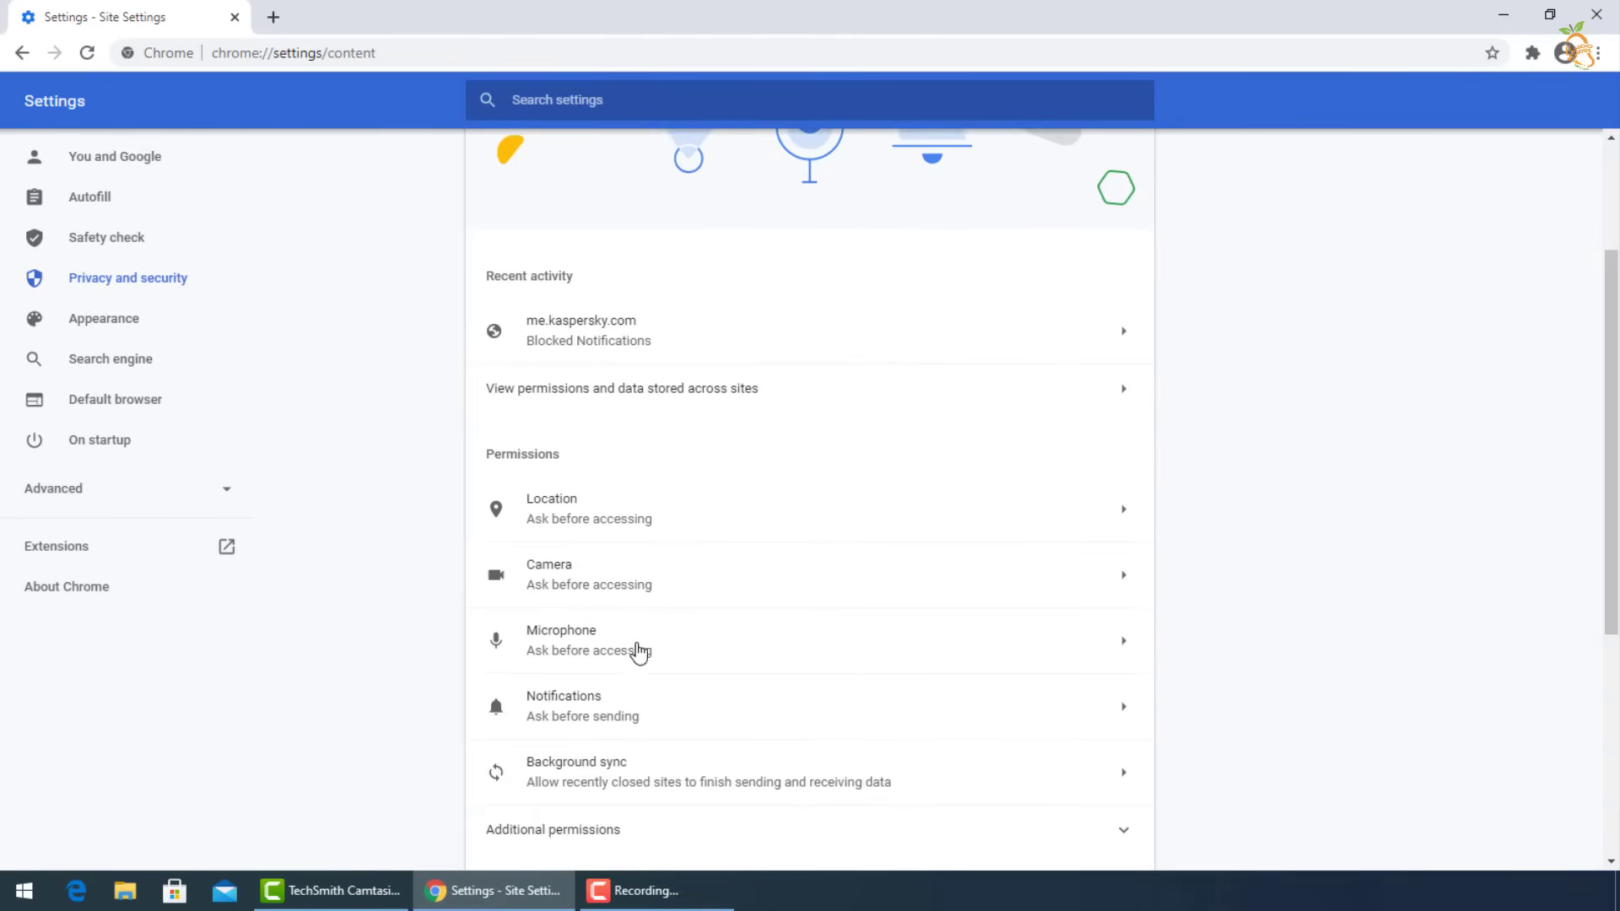
scroll(647, 648, "down", 3)
scroll(608, 506, "up", 1)
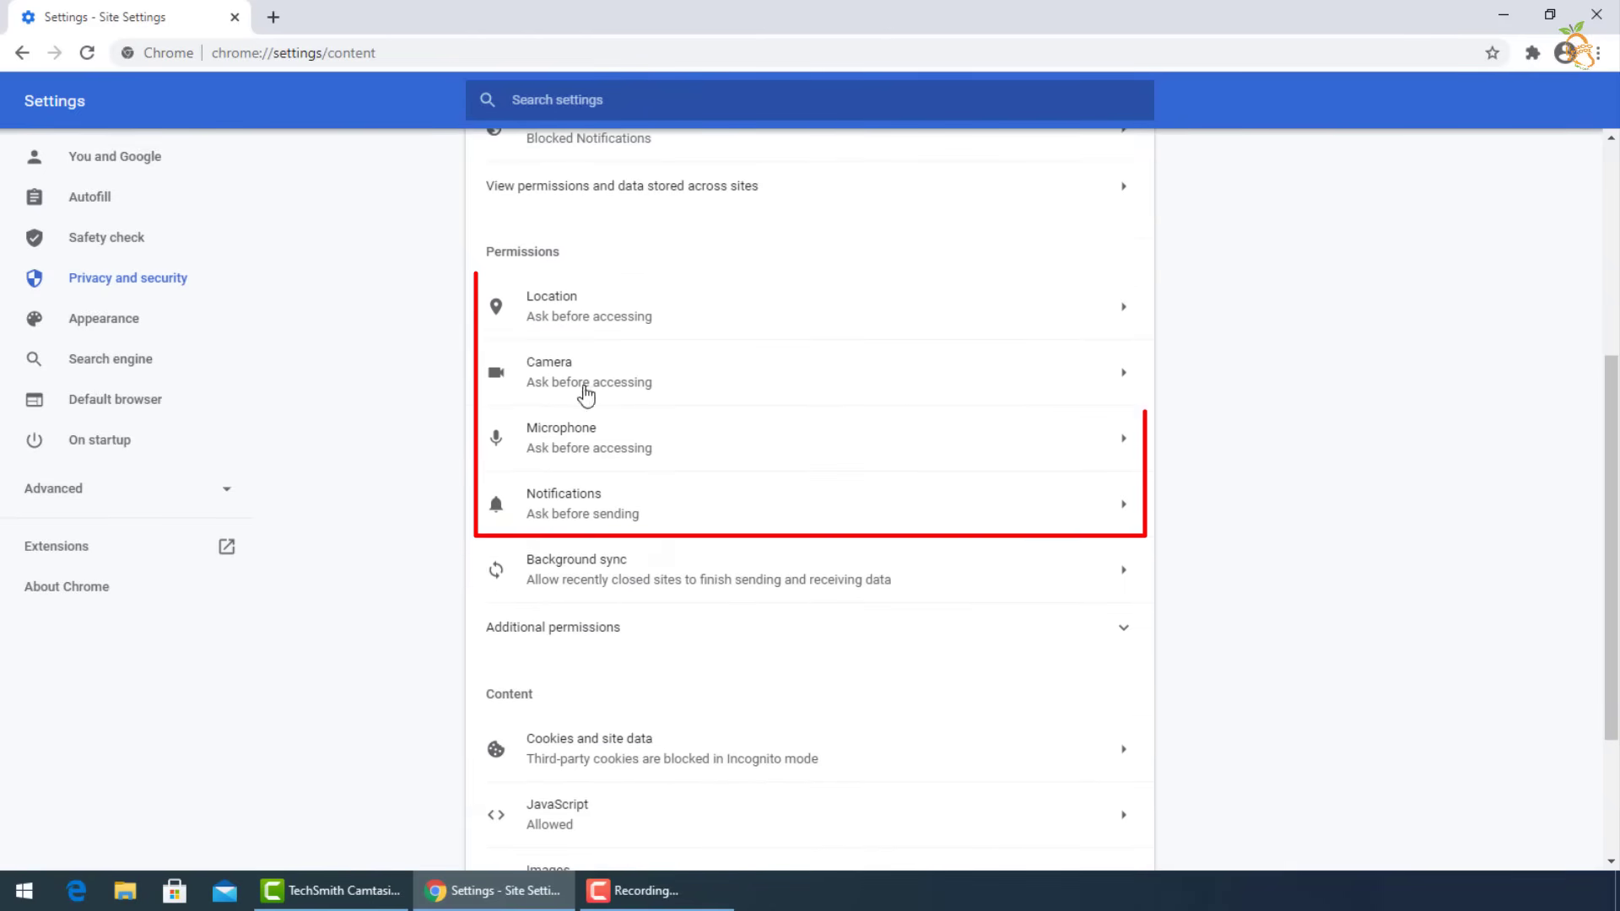
left_click(554, 319)
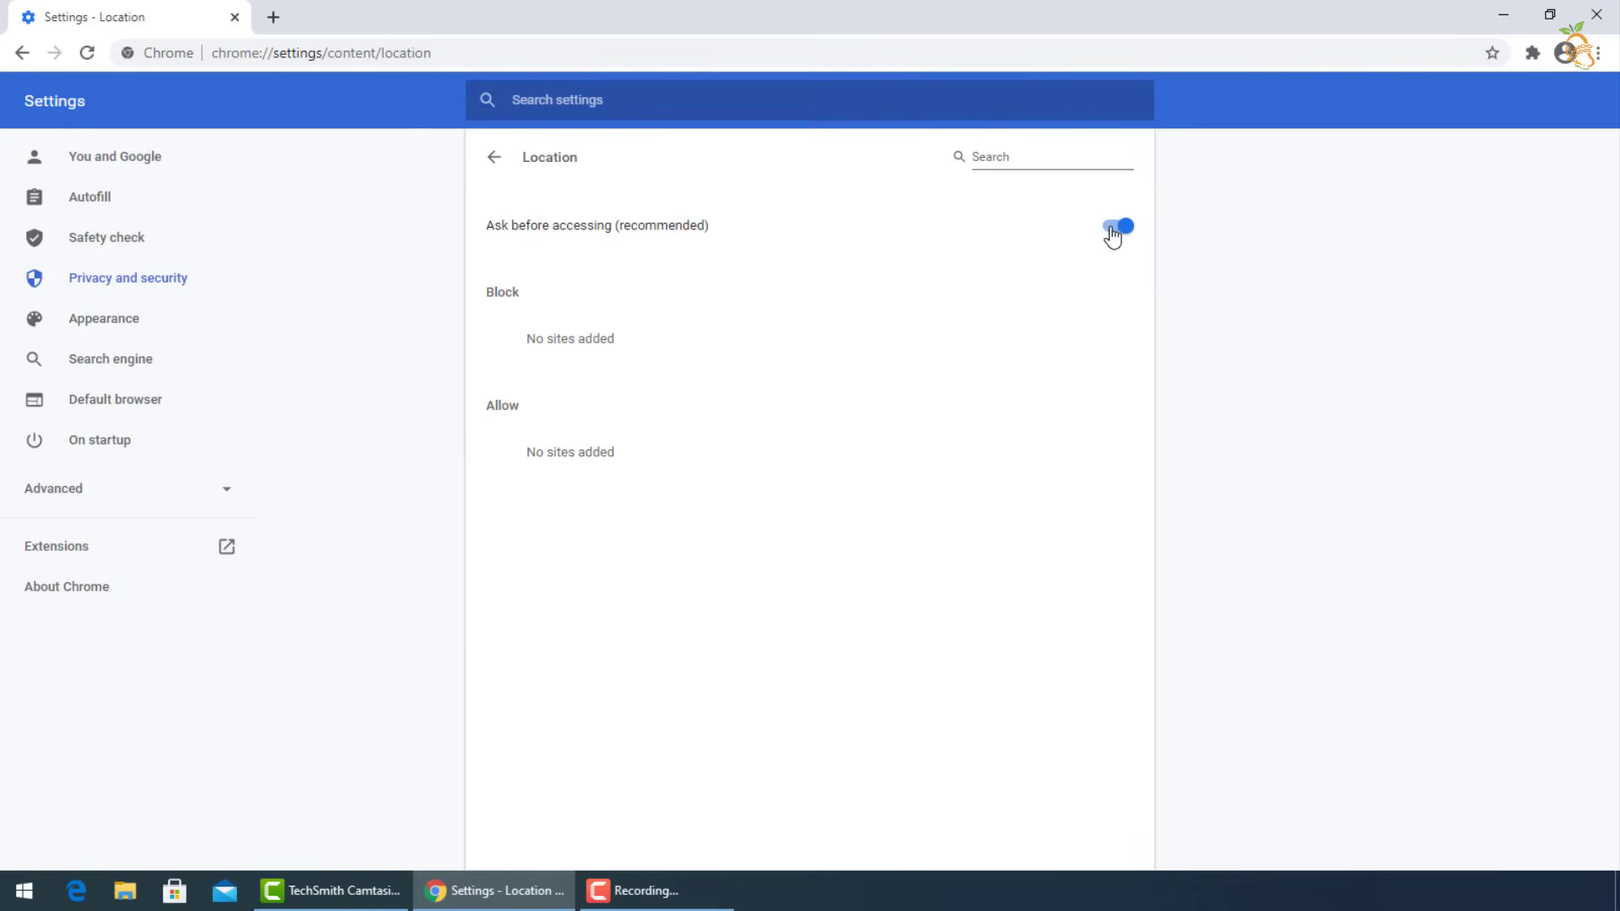
left_click(1113, 228)
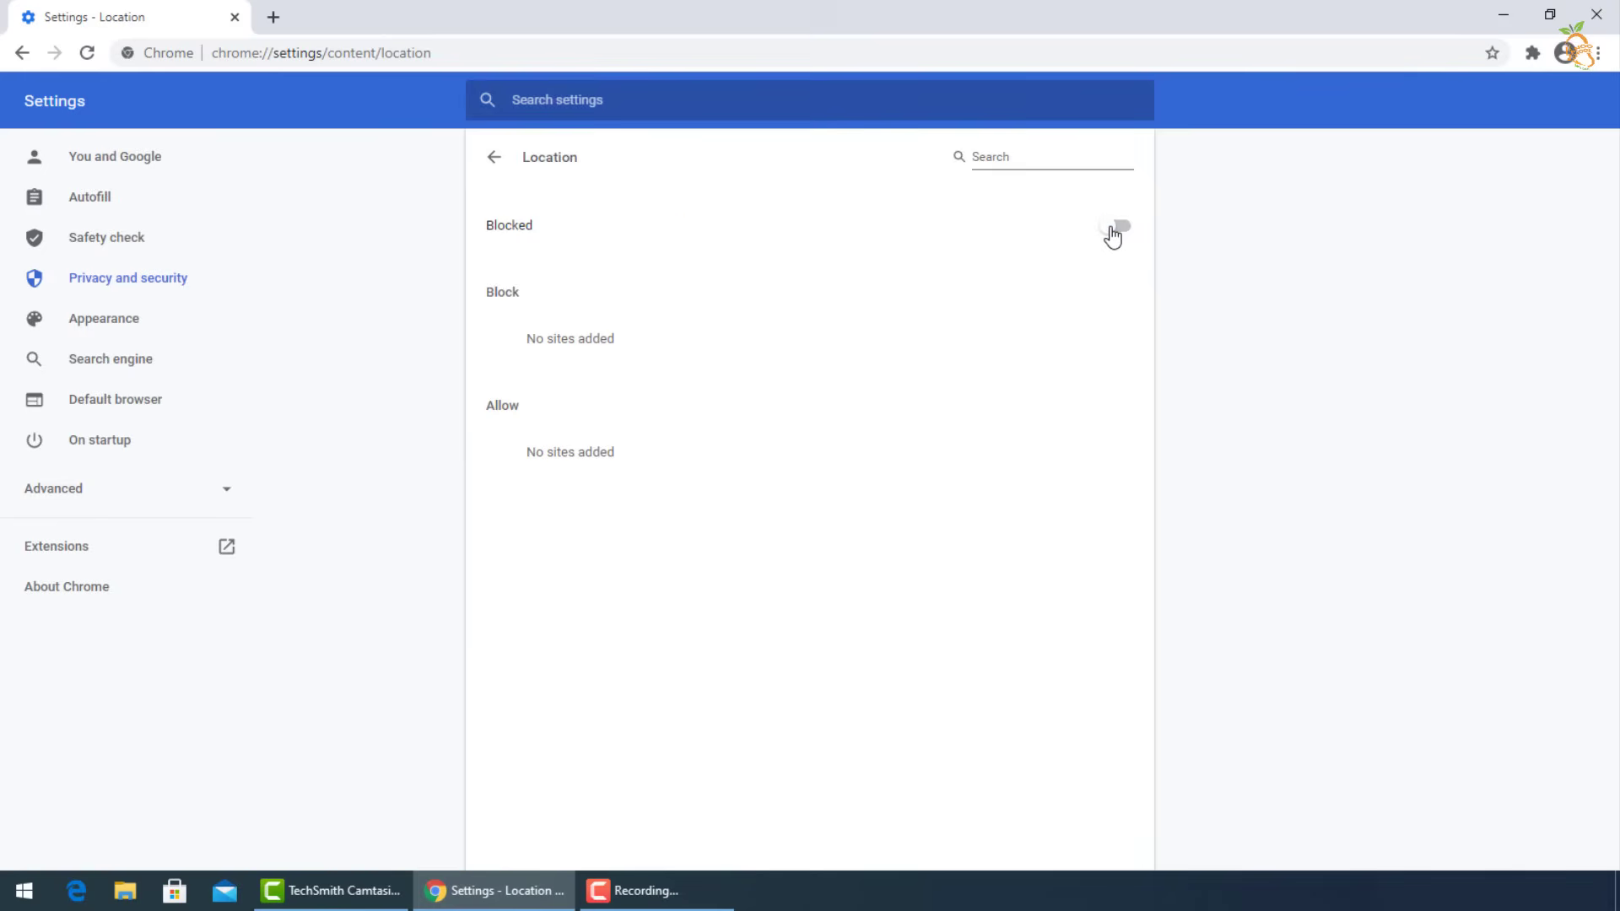
left_click(494, 161)
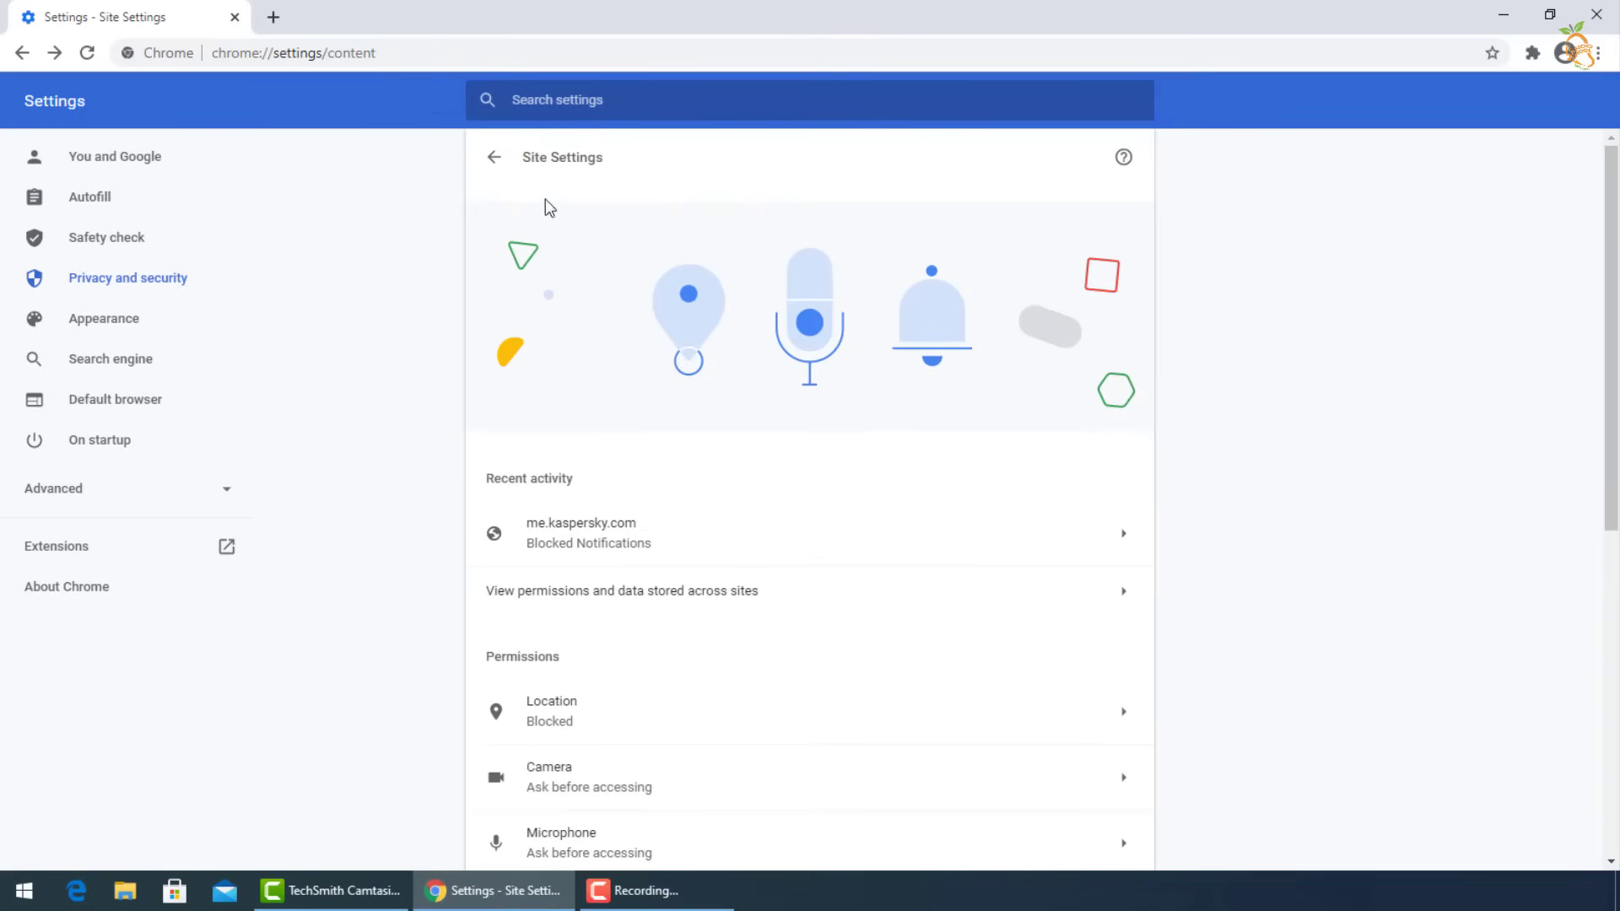
Block sites from accessing the camera
scroll(662, 398, "down", 2)
left_click(577, 567)
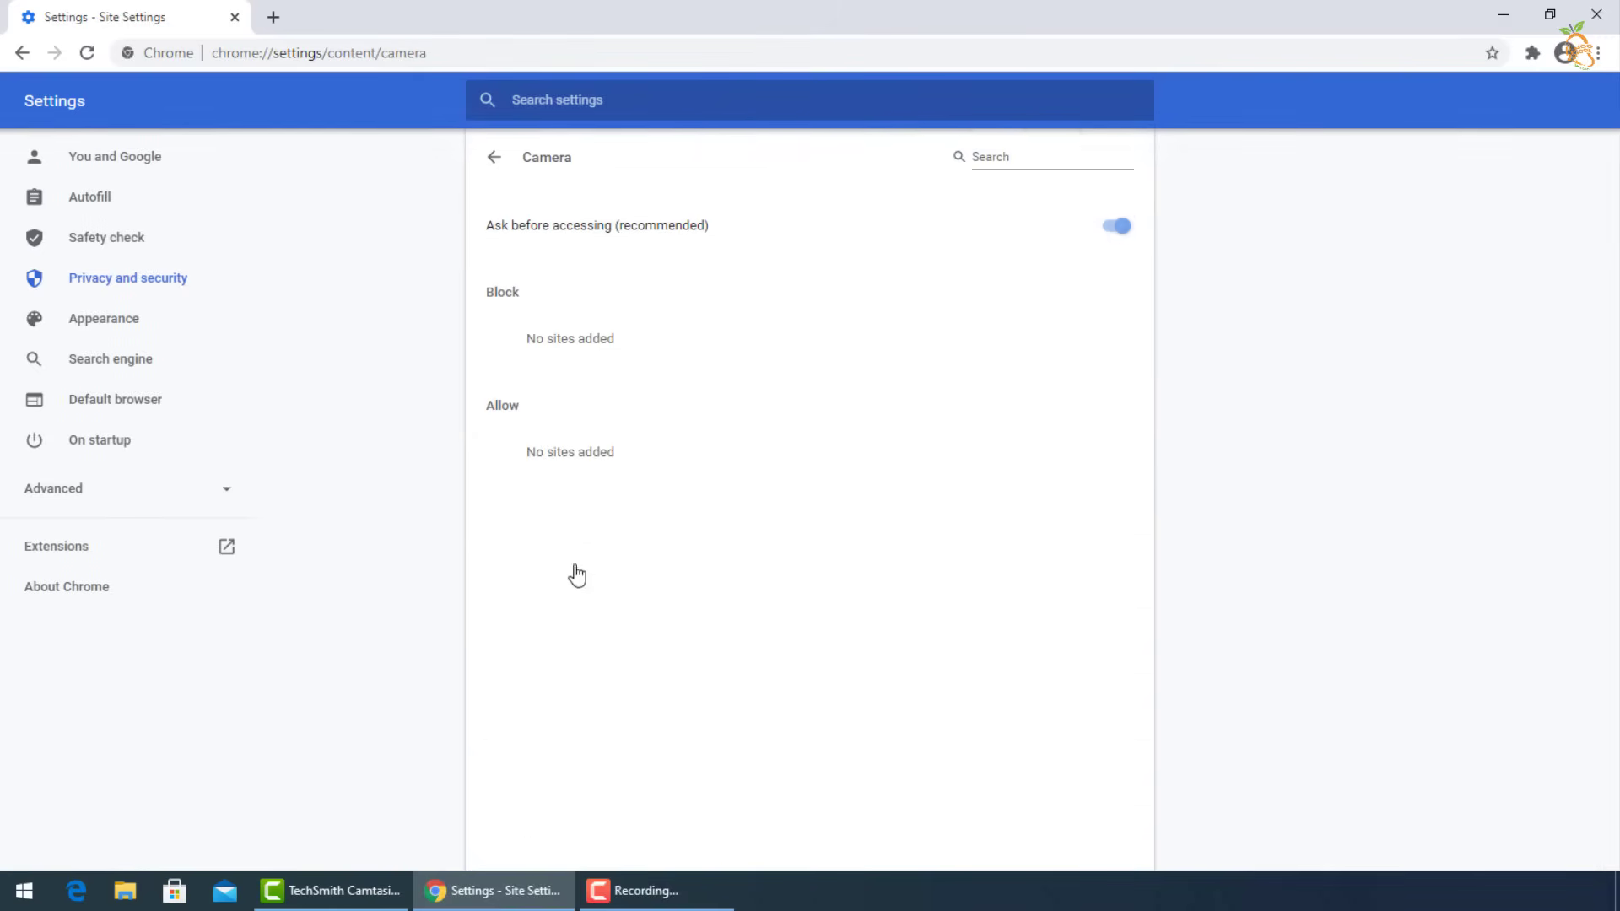
left_click(1114, 228)
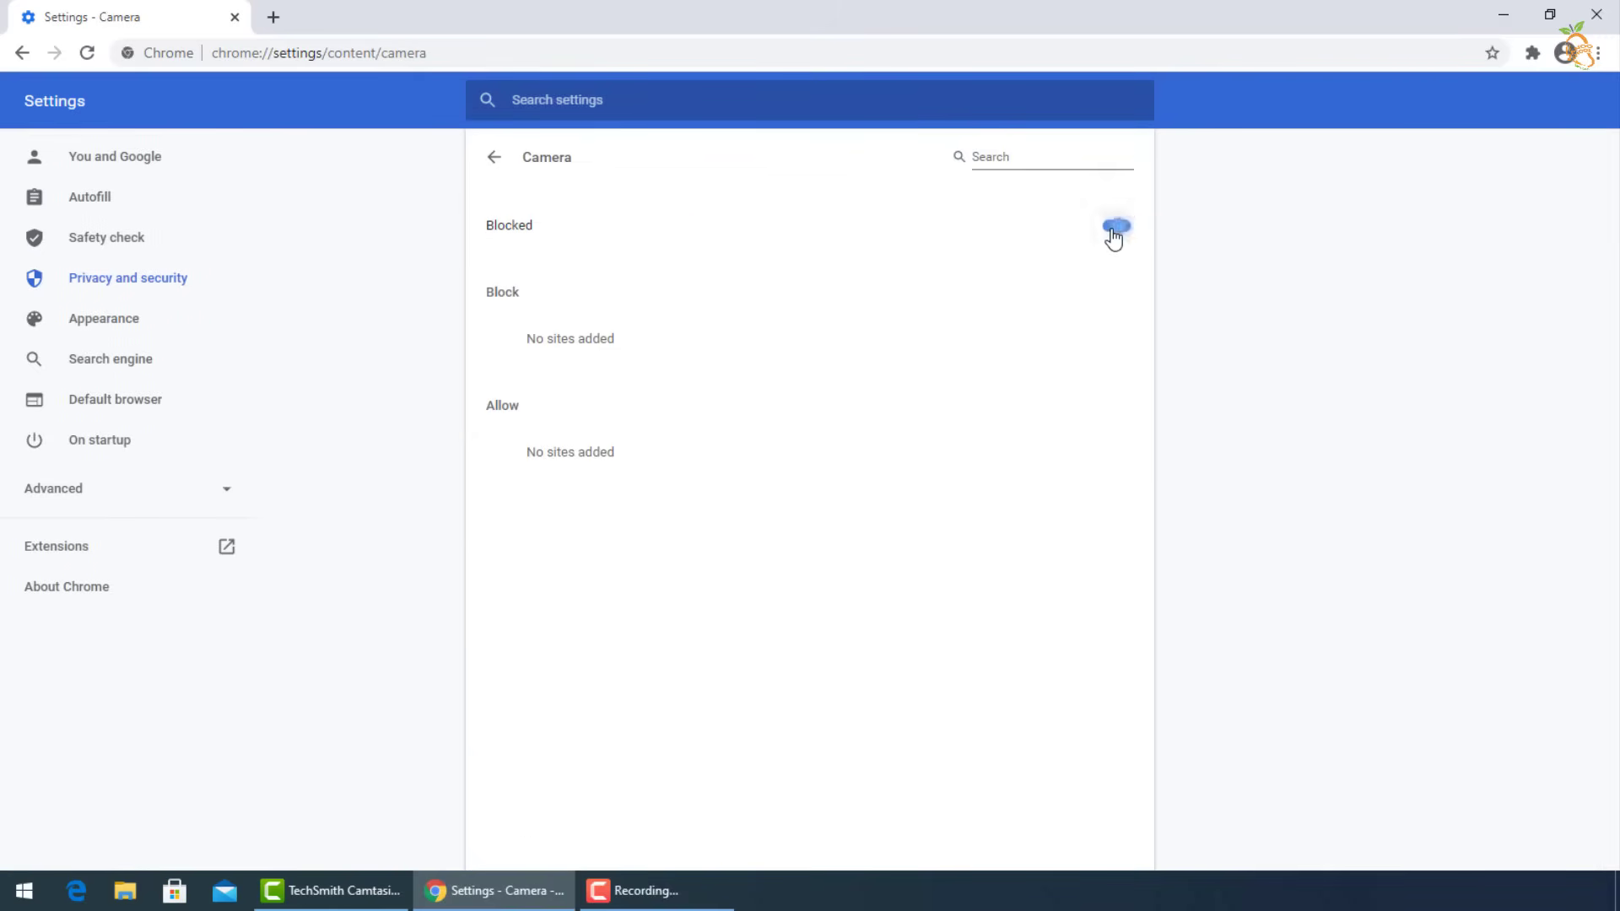
left_click(499, 159)
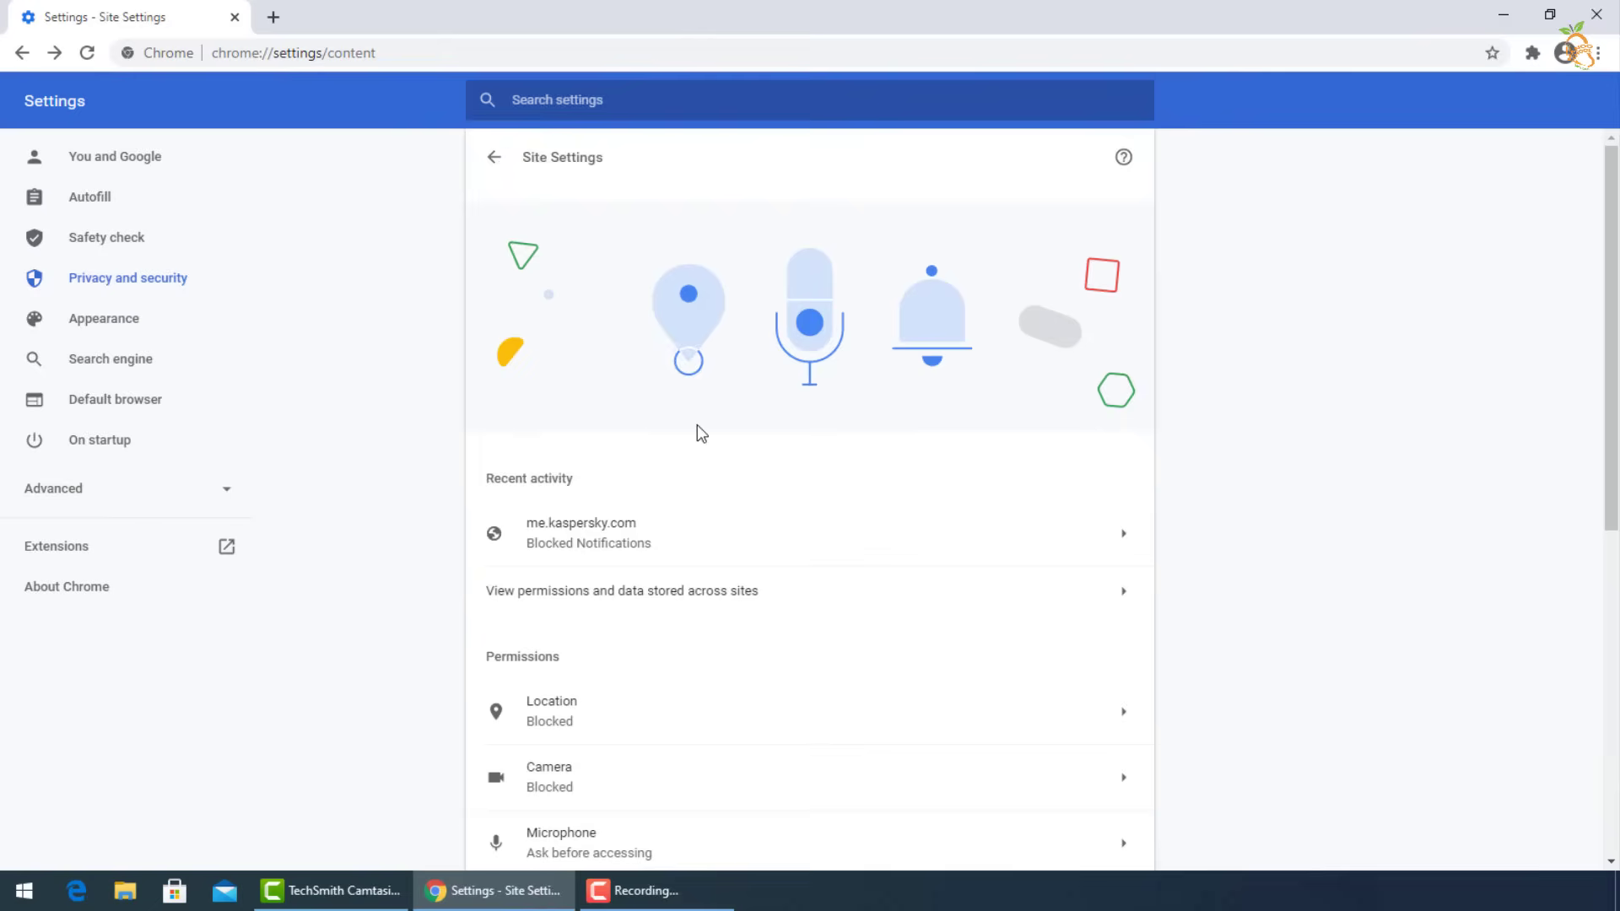
Confirm pop-ups and redirects are blocked, then return to the main Settings page
scroll(698, 426, "down", 3)
scroll(658, 576, "down", 2)
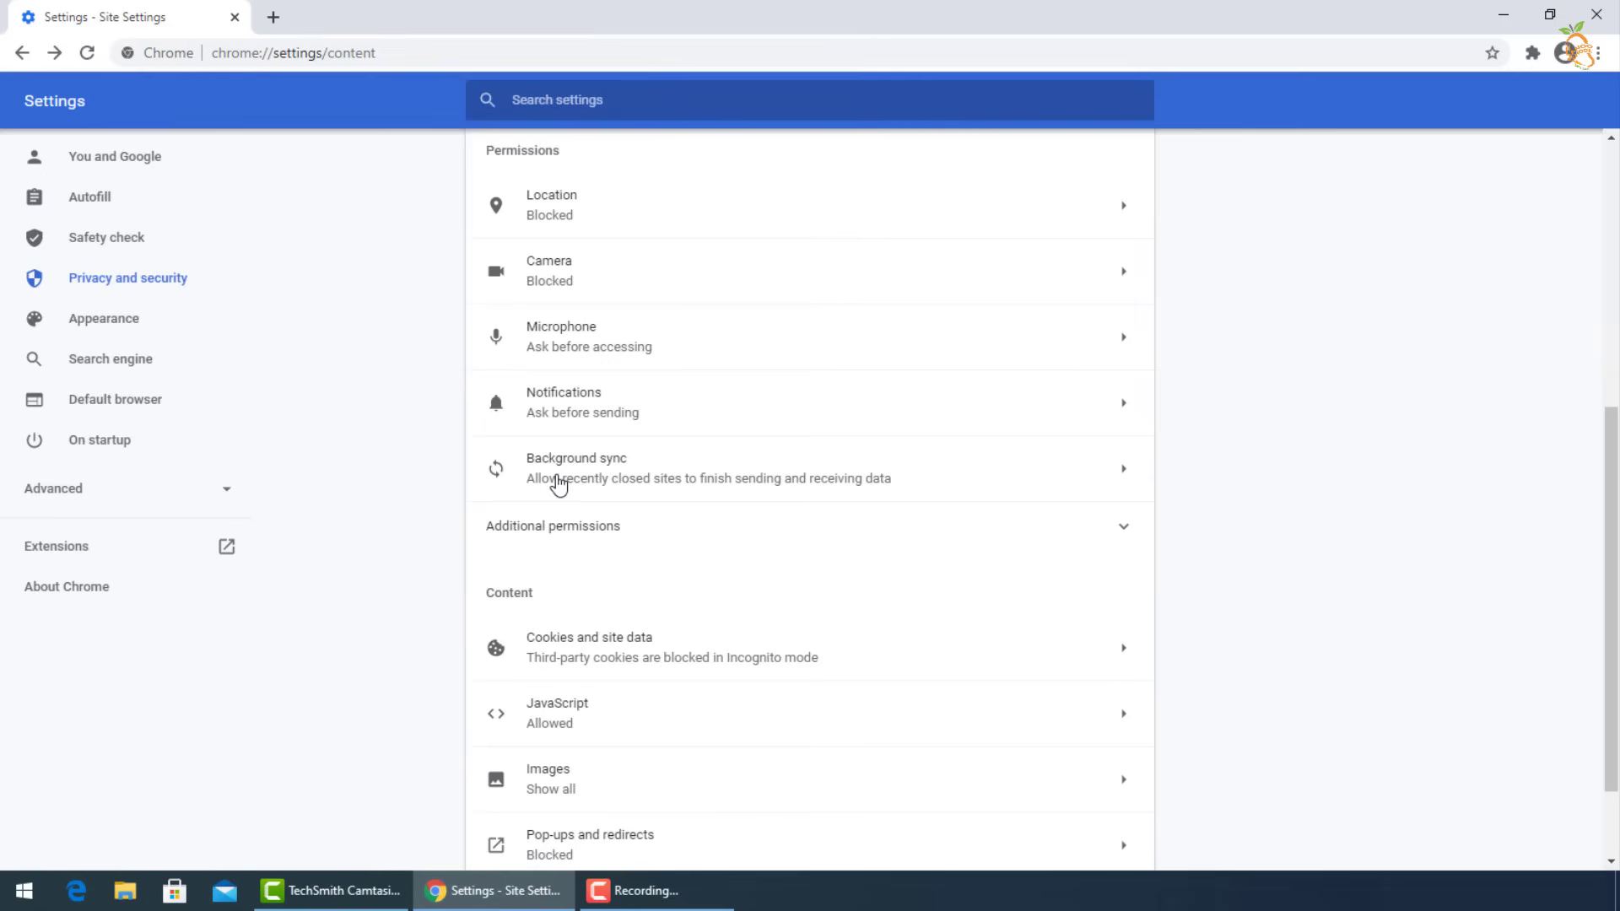
scroll(560, 483, "down", 1)
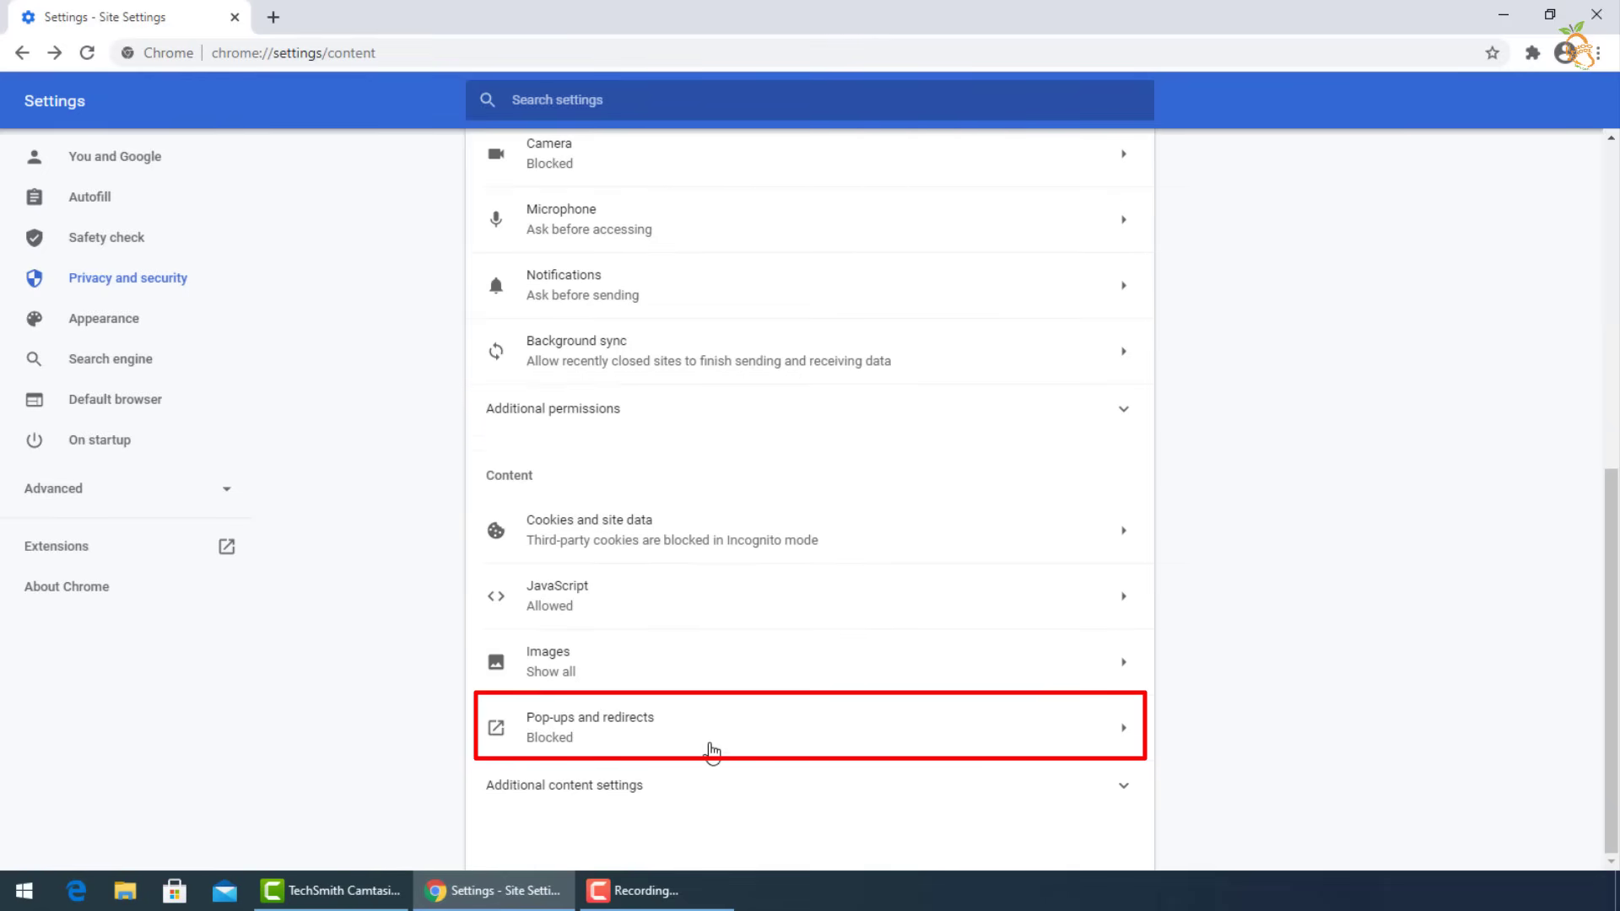
left_click(596, 736)
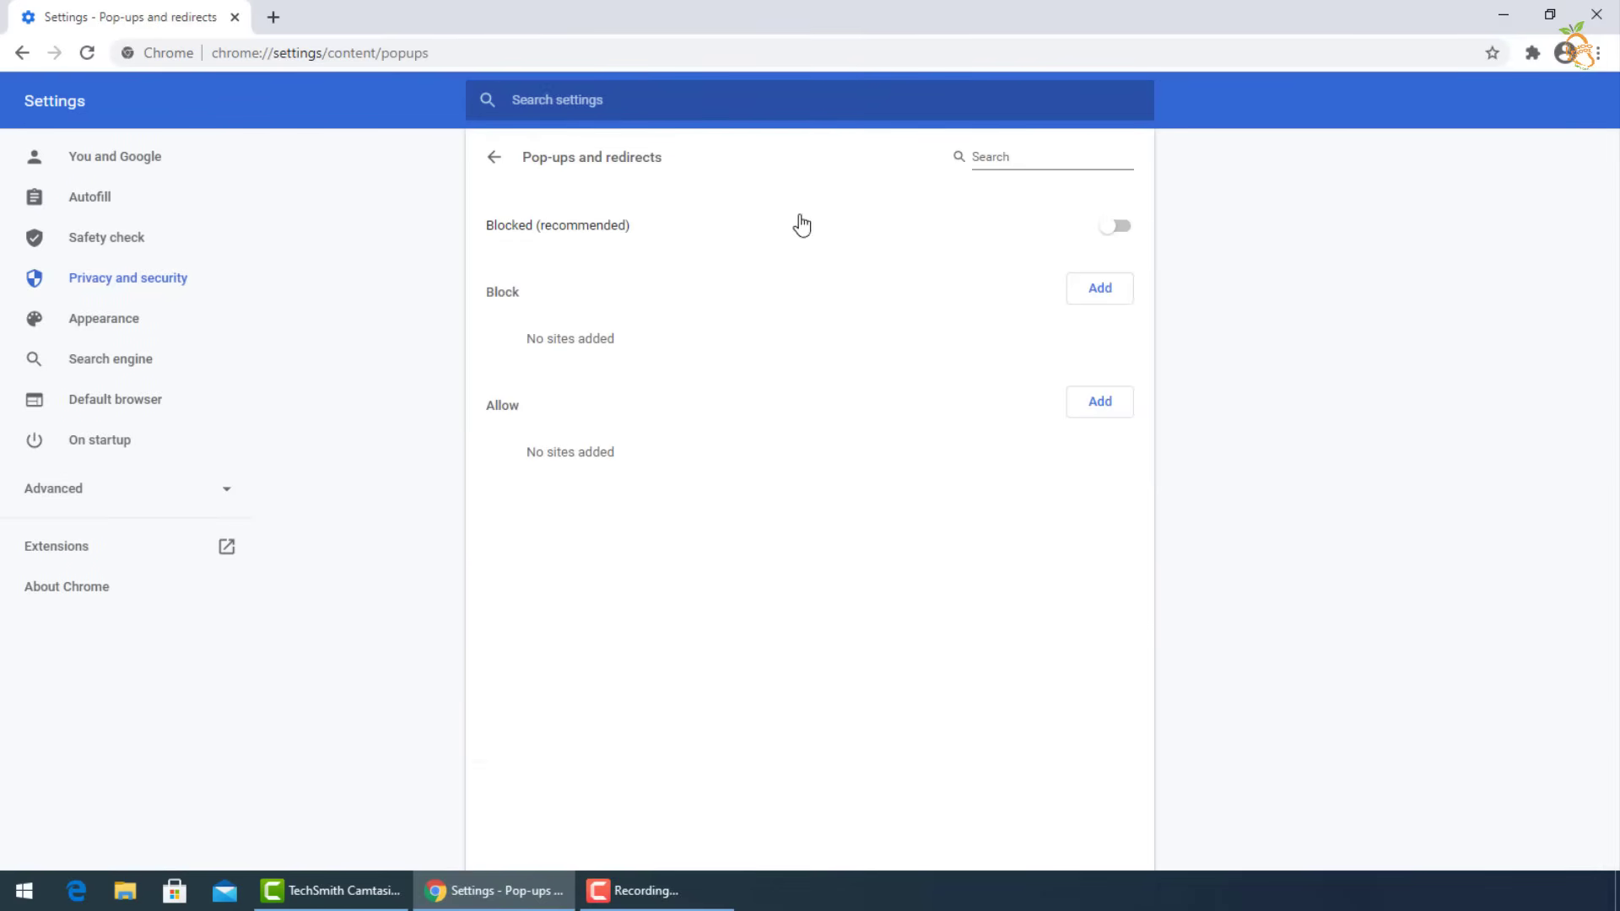
left_click(496, 160)
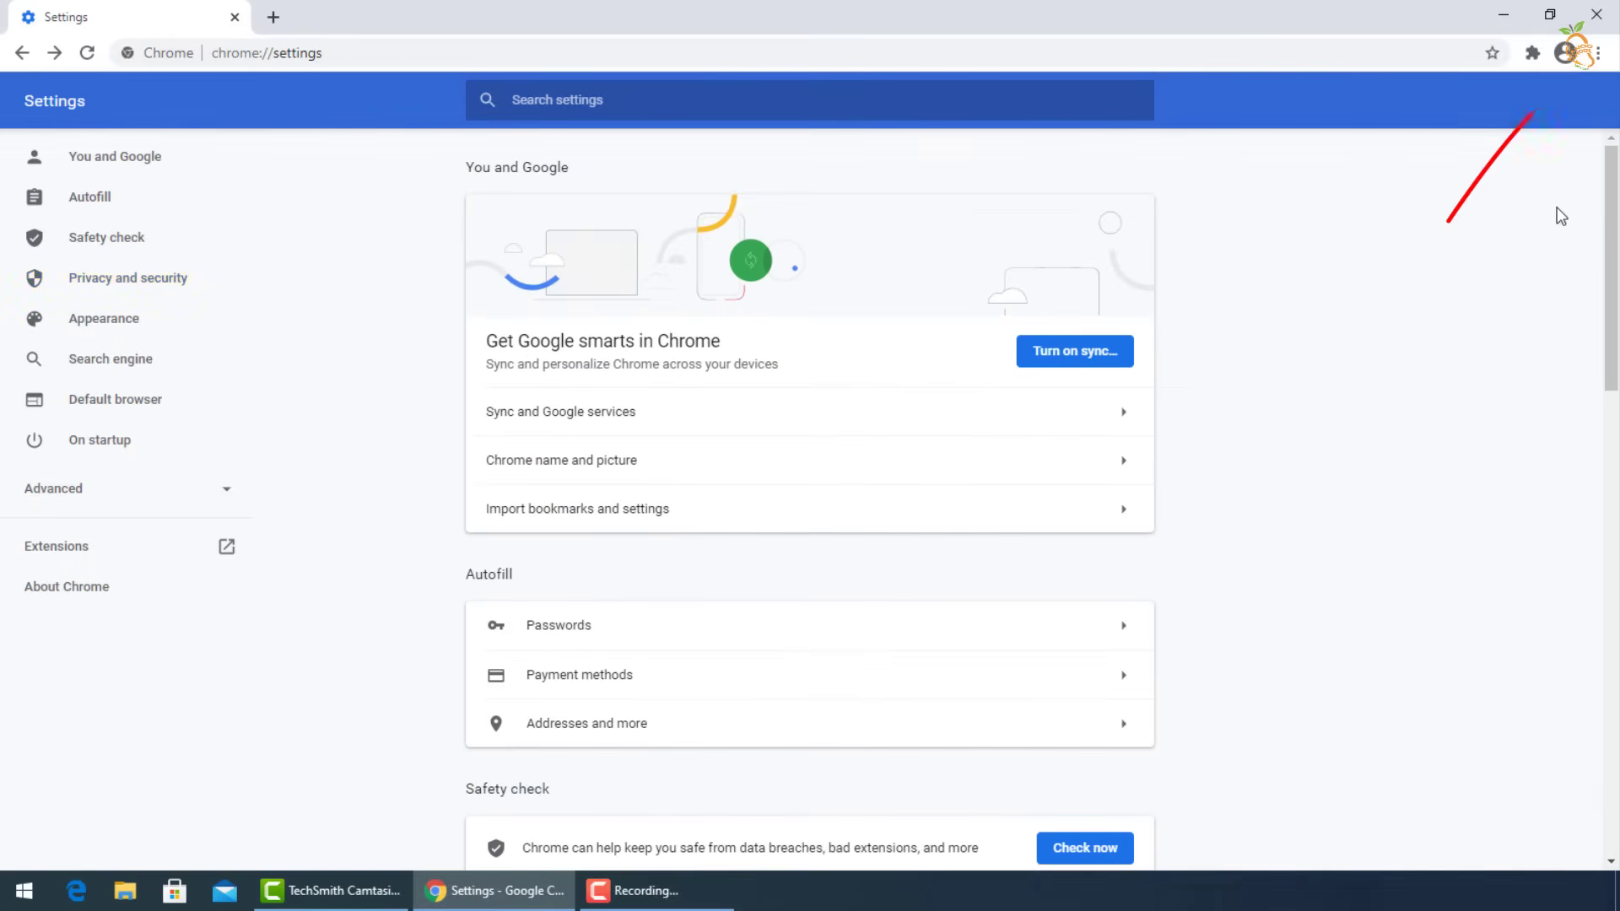
Remove the Tabby Cat extension from Chrome's Extensions page, confirming the removal
left_click(1598, 52)
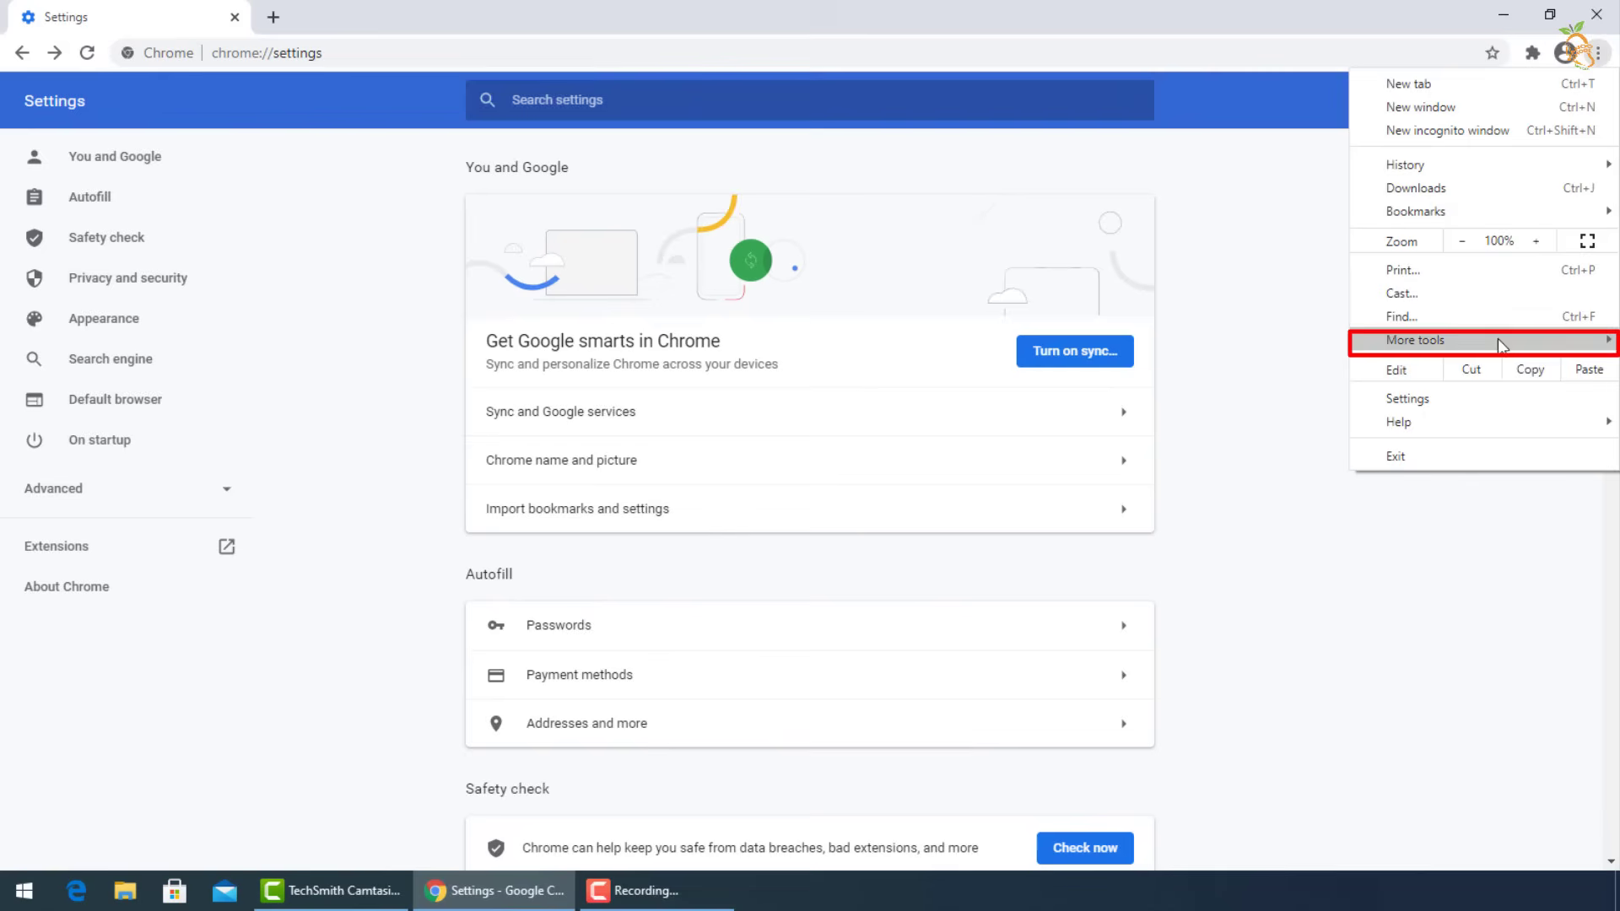
mouse_move(1499, 346)
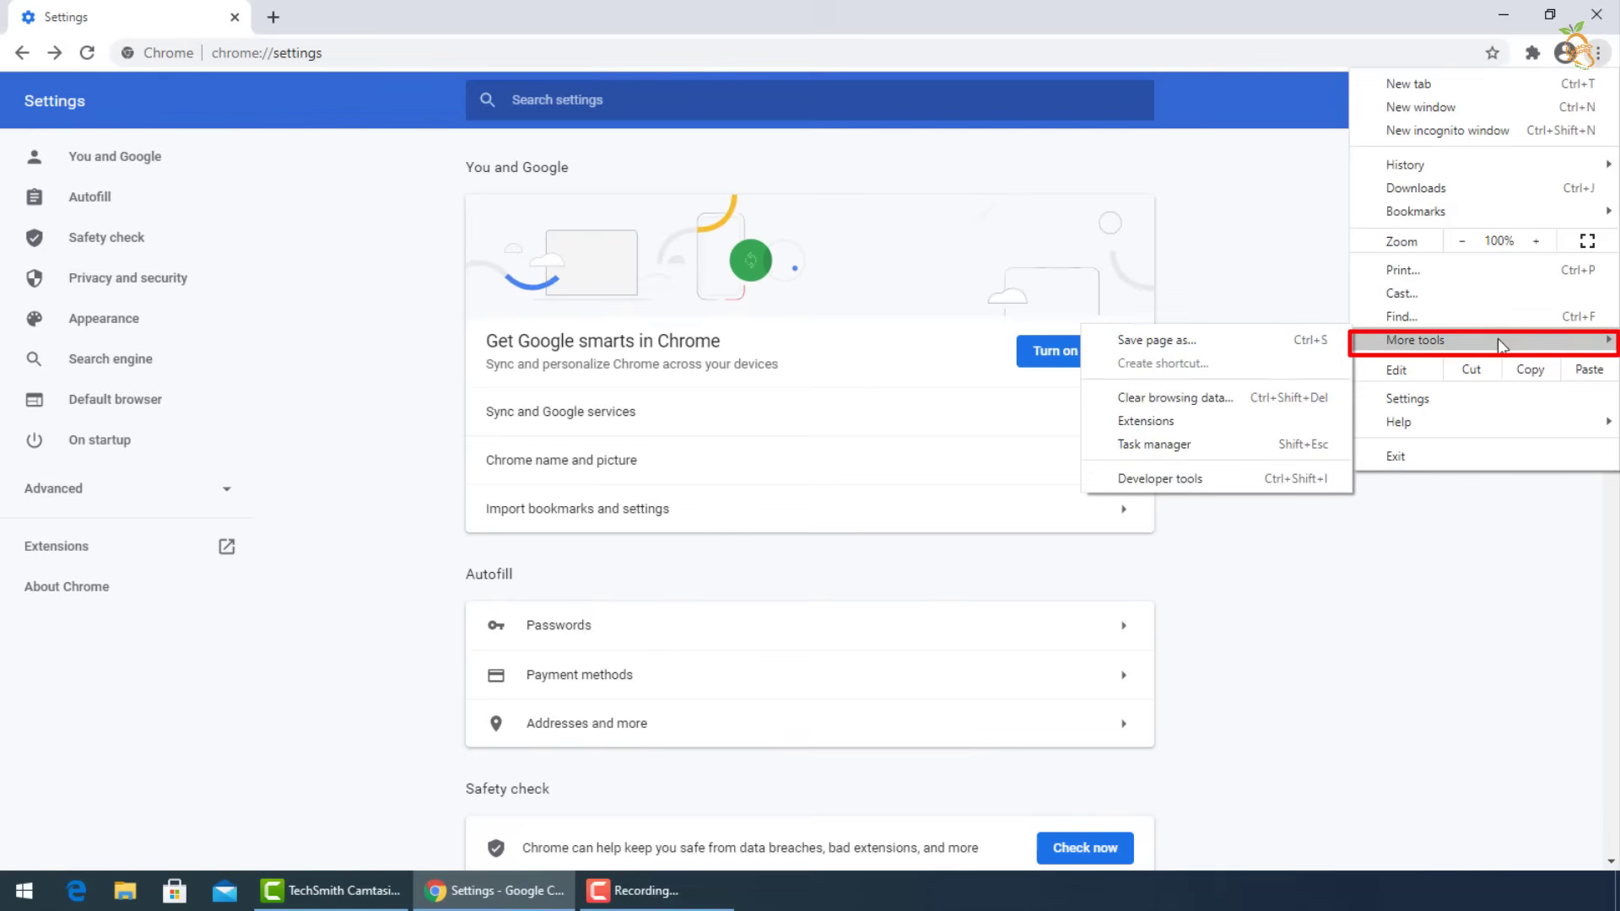
left_click(1162, 422)
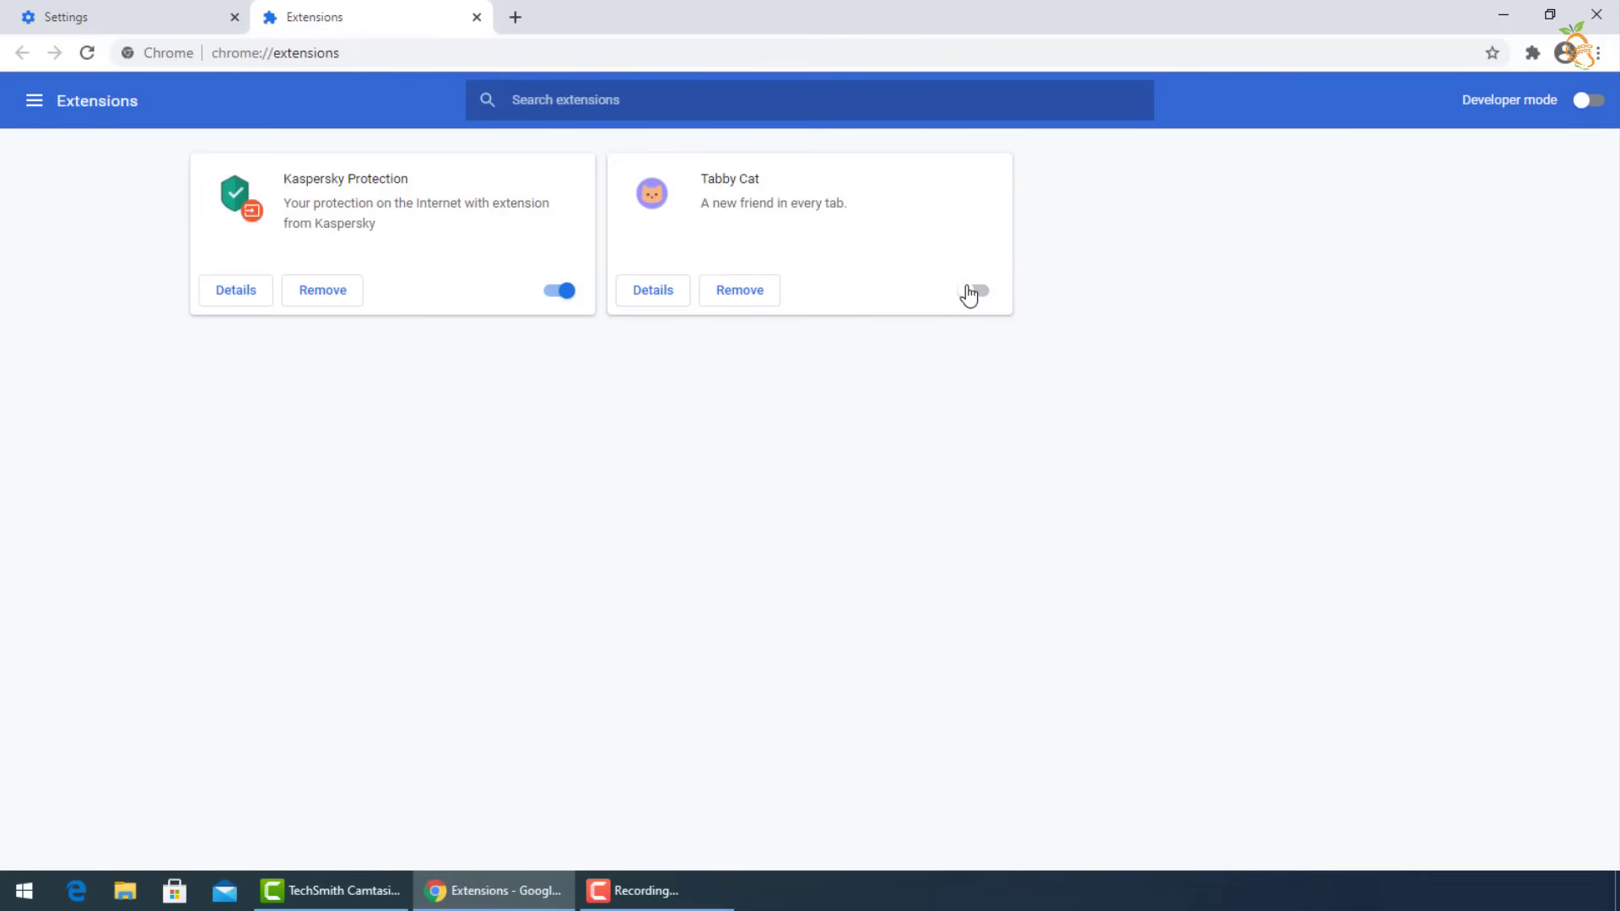
left_click(742, 300)
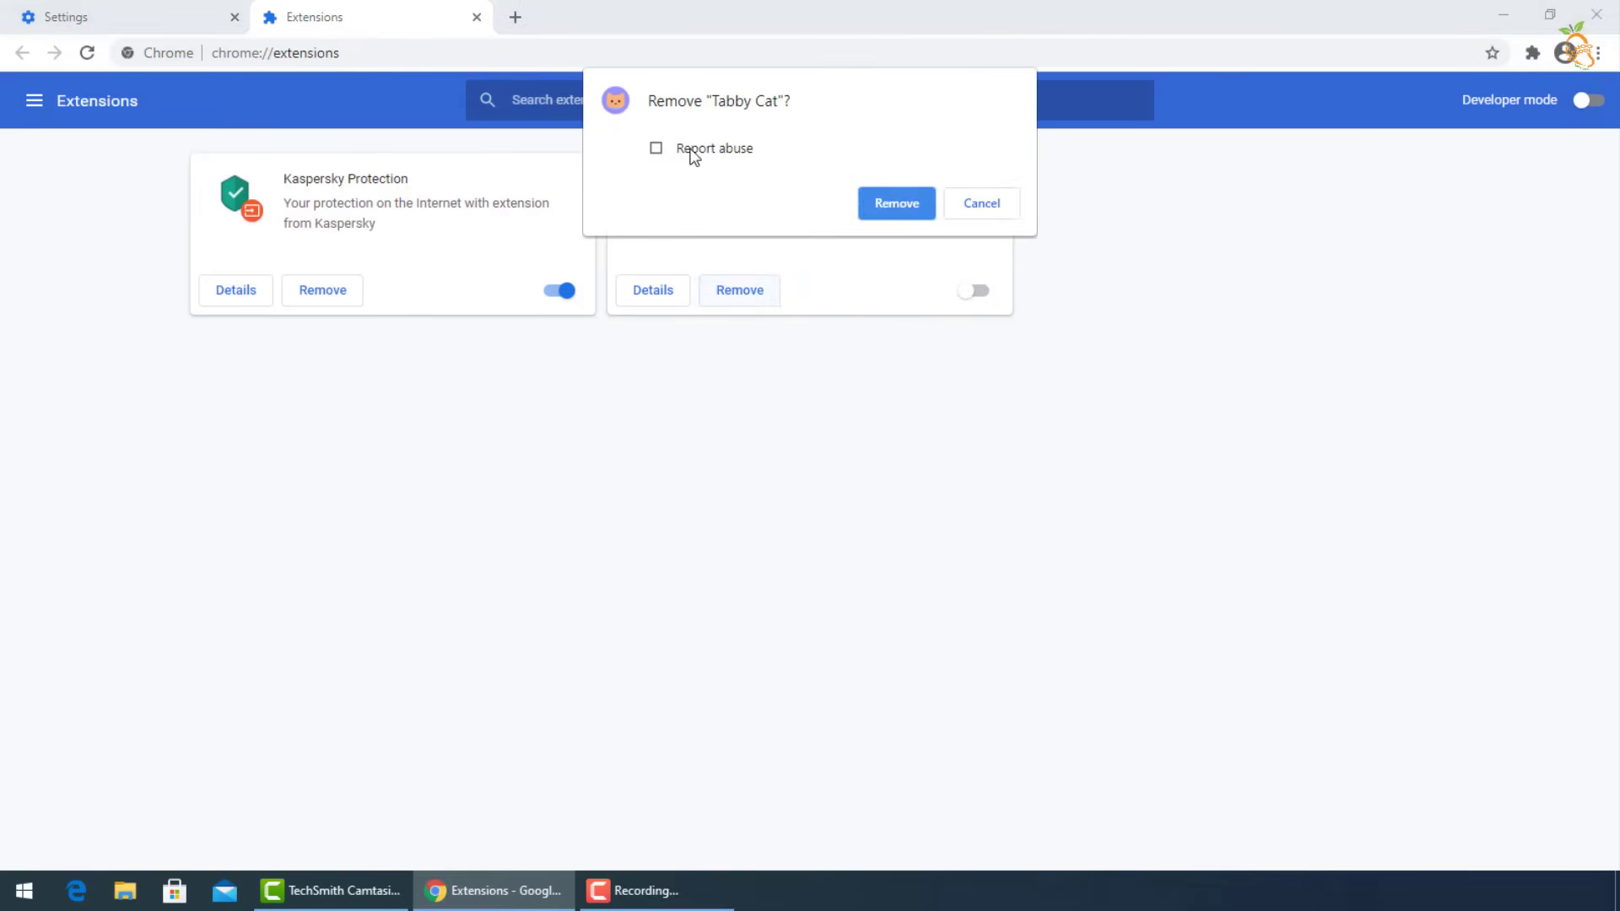
left_click(899, 201)
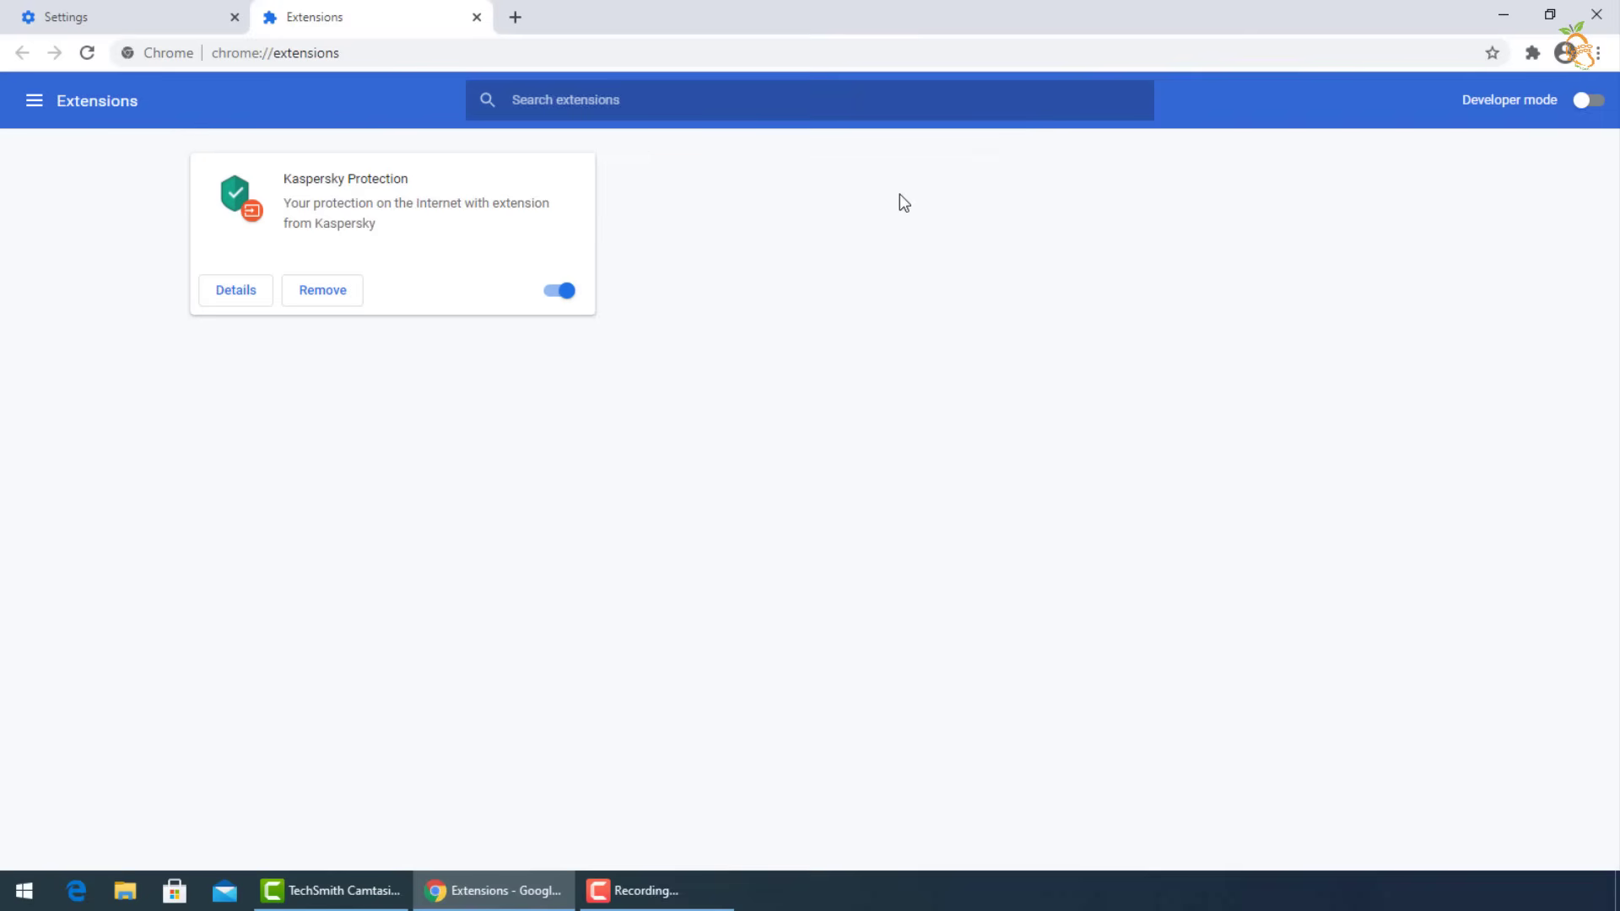